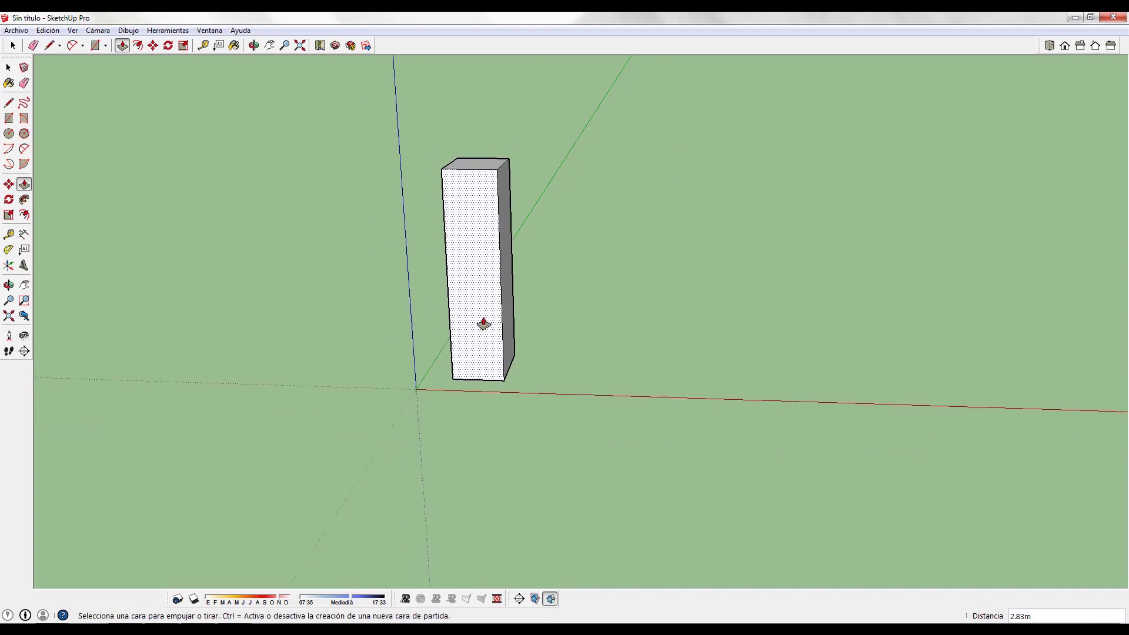
# Step: Copy the whole box about 3.78 m along the red axis
pyautogui.press('space')
pyautogui.hotkey('ctrl', 'a')
pyautogui.press('m')
pyautogui.press('ctrl')
pyautogui.click(448, 415)
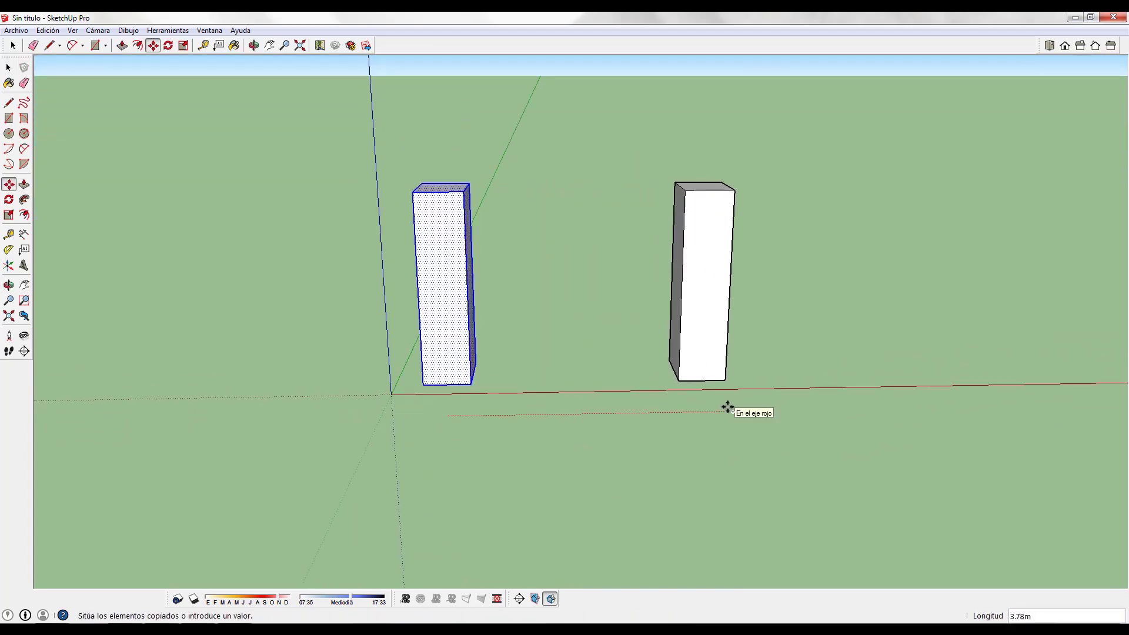
pyautogui.click(728, 408)
pyautogui.moveTo(585, 411); pyautogui.dragTo(584, 456, button='middle')
pyautogui.scroll(-3, 567, 379)
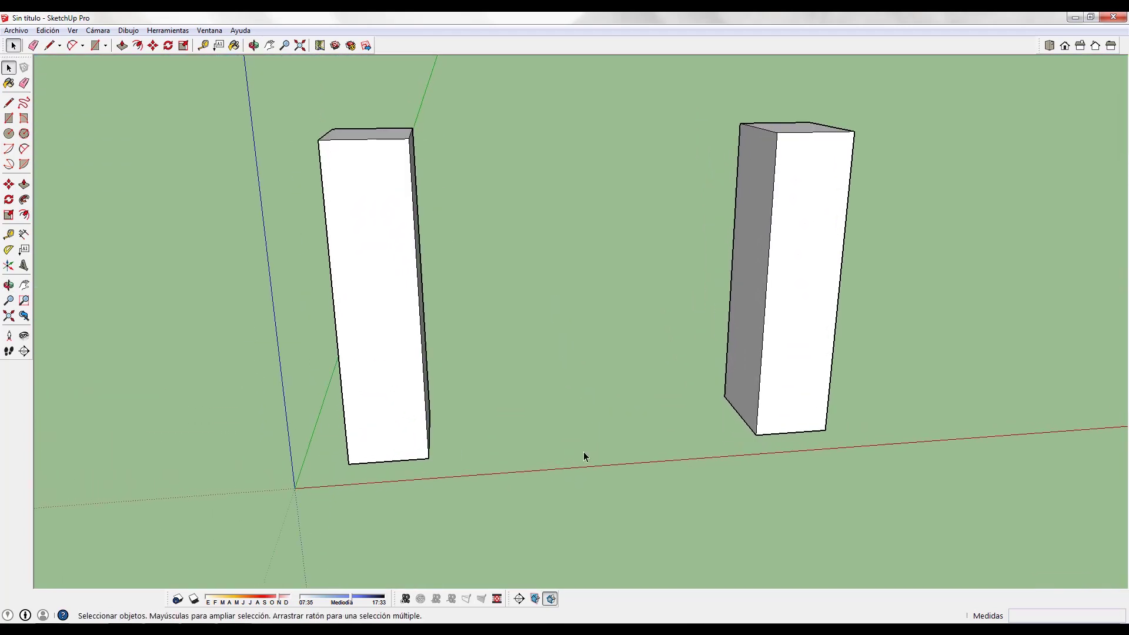
pyautogui.scroll(-3, 583, 452)
pyautogui.moveTo(297, 411); pyautogui.dragTo(509, 333, button='middle')
pyautogui.scroll(3, 533, 460)
pyautogui.scroll(-3, 576, 448)
pyautogui.moveTo(509, 333); pyautogui.dragTo(713, 363)
pyautogui.press('space')
pyautogui.moveTo(544, 368); pyautogui.dragTo(584, 439, button='middle')
pyautogui.scroll(3, 522, 394)
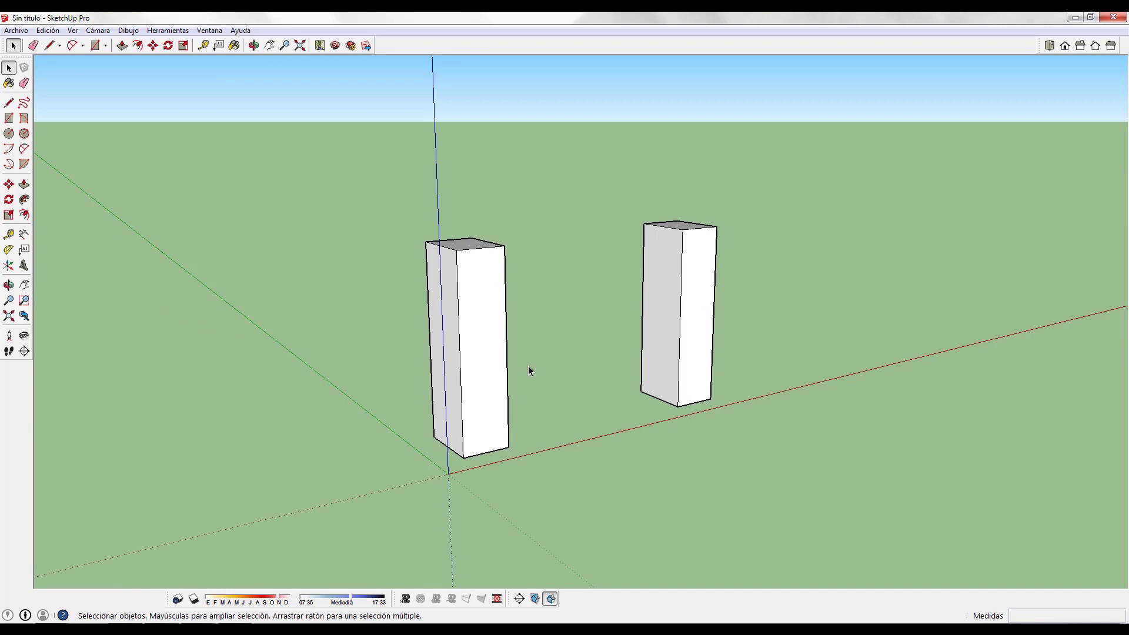
pyautogui.moveTo(528, 366); pyautogui.dragTo(531, 498, button='middle')
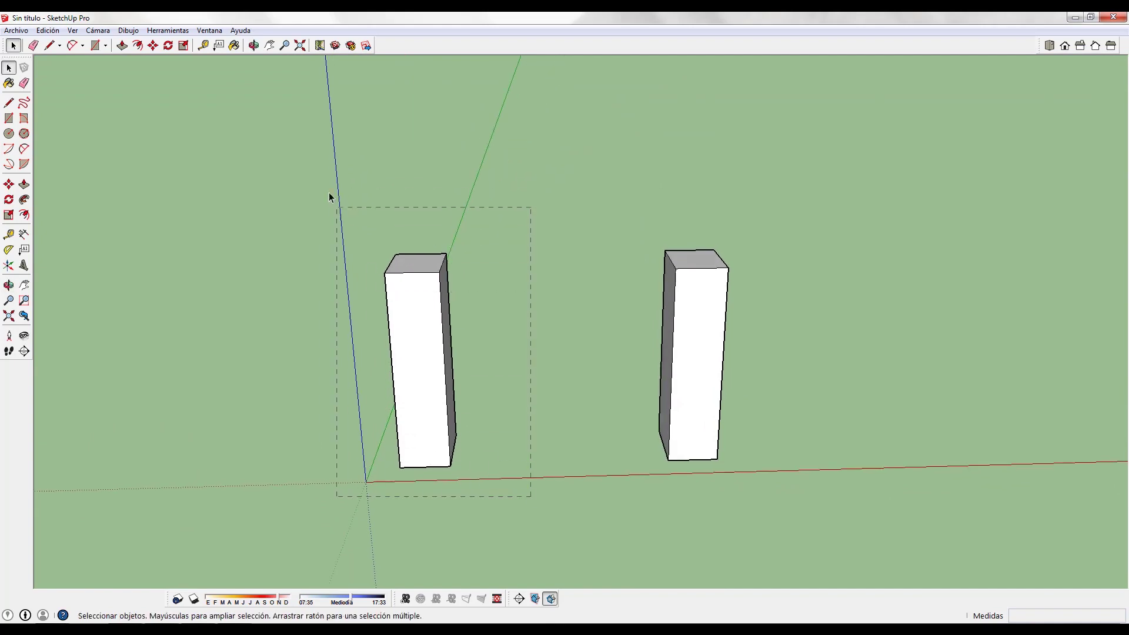
# Step: Select all the geometry of the box nearest the origin and make it a group
pyautogui.moveTo(336, 205); pyautogui.dragTo(327, 185)
pyautogui.scroll(2, 416, 384)
pyautogui.moveTo(420, 387)
pyautogui.mouseDown(button='middle')
pyautogui.moveTo(421, 285)
pyautogui.moveTo(436, 374)
pyautogui.mouseUp(button='middle')
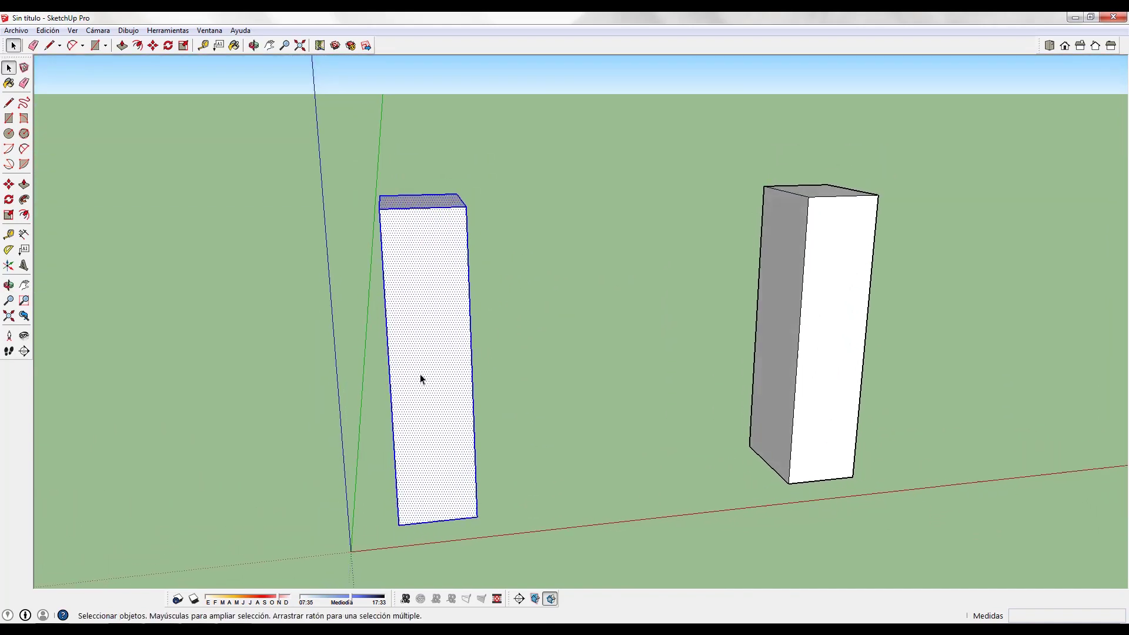
pyautogui.rightClick(440, 312)
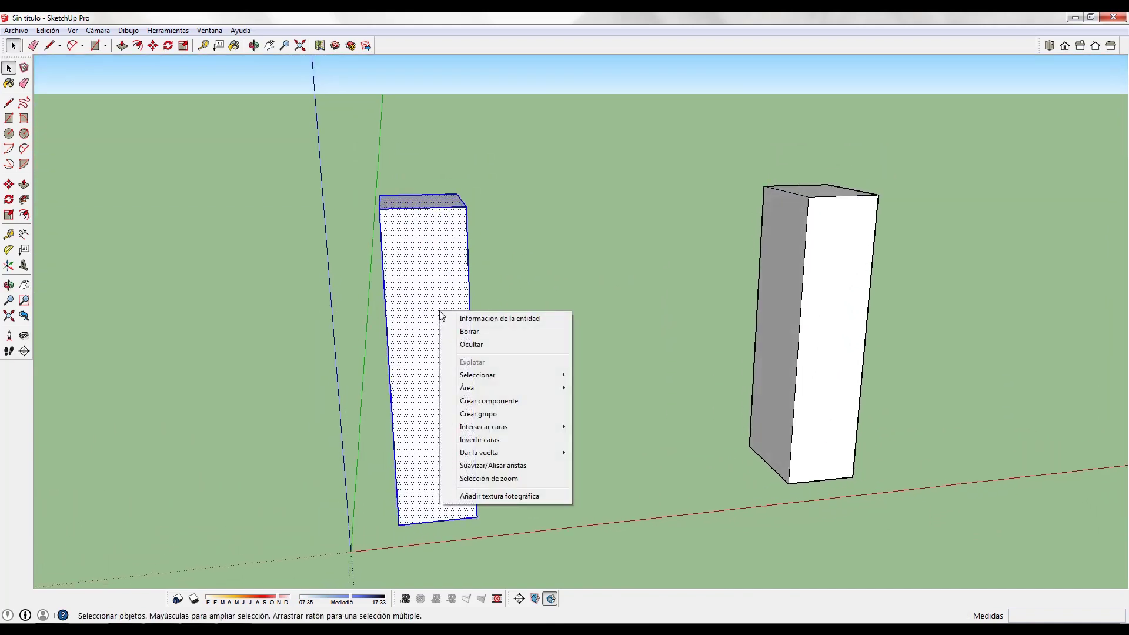
pyautogui.click(474, 415)
# Step: Try moving the grouped box across the ground as a single object
pyautogui.moveTo(474, 416); pyautogui.dragTo(448, 359, button='middle')
pyautogui.press('m')
pyautogui.click(444, 424)
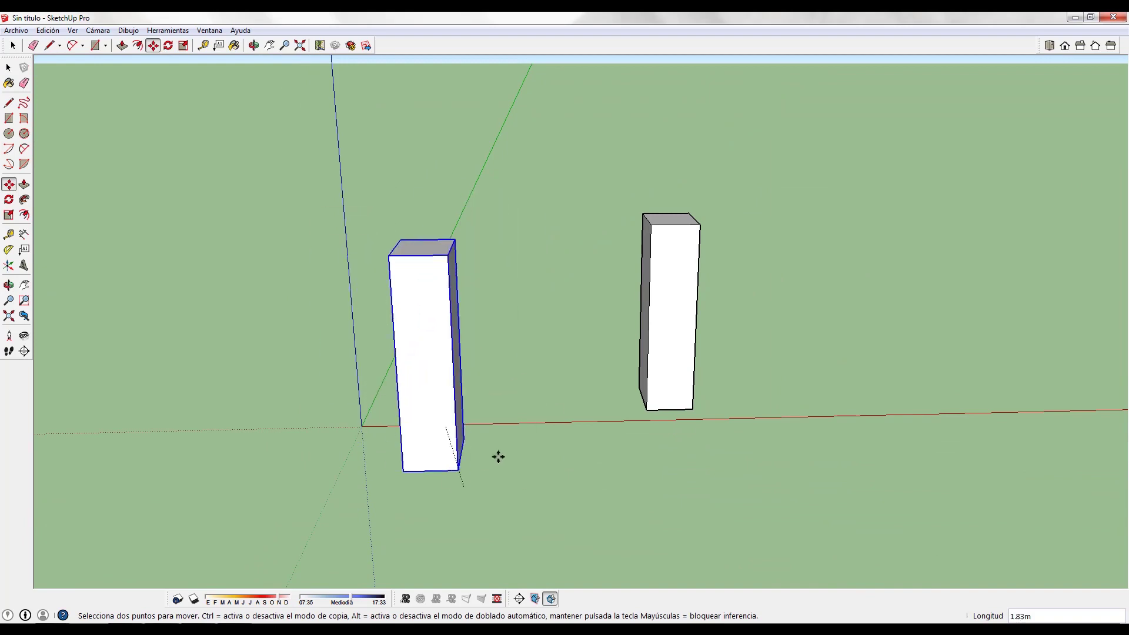
pyautogui.click(456, 421)
pyautogui.press('space')
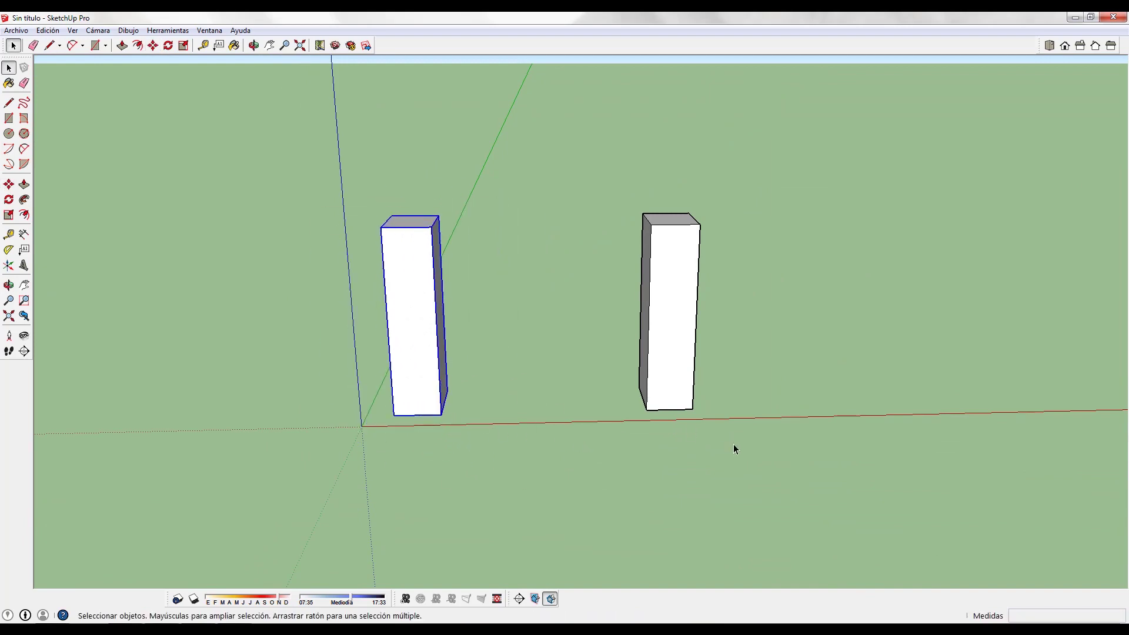
# Step: Make the second box its own group and select the two grouped boxes in turn
pyautogui.moveTo(573, 141); pyautogui.dragTo(574, 141)
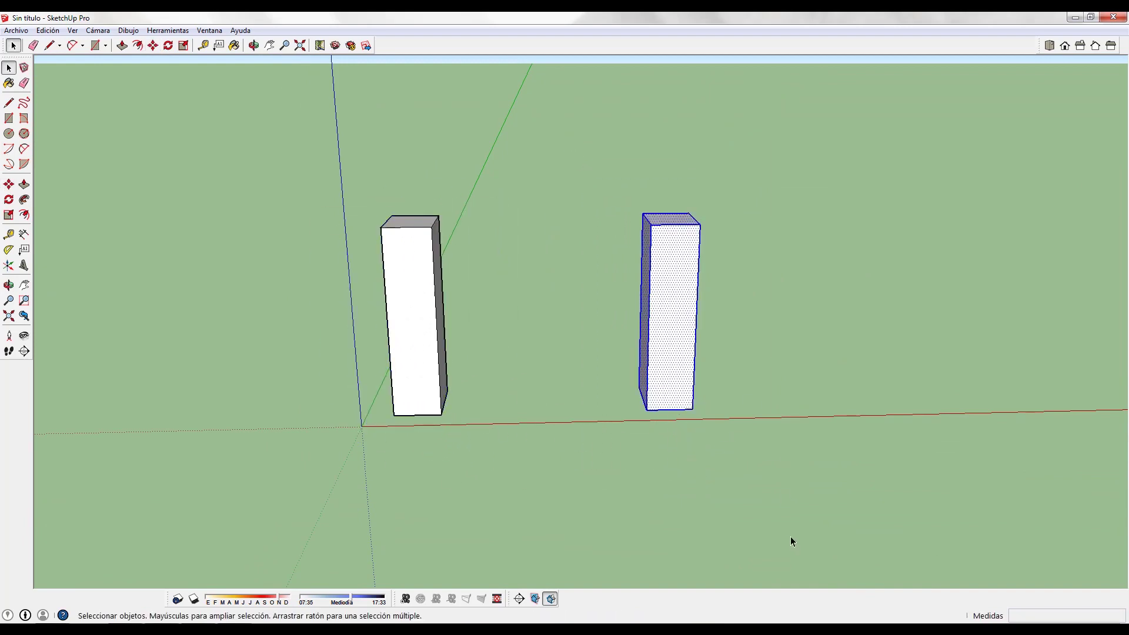
pyautogui.rightClick(673, 296)
pyautogui.click(694, 396)
pyautogui.moveTo(694, 396); pyautogui.dragTo(588, 315, button='middle')
pyautogui.click(372, 273)
pyautogui.click(436, 292)
pyautogui.click(544, 300)
pyautogui.click(438, 309)
# Step: Draw a rectangle about 0.94 by 1.28 m beyond the two boxes and pull it up into a third box
pyautogui.moveTo(469, 390); pyautogui.dragTo(543, 351, button='middle')
pyautogui.press('r')
pyautogui.click(603, 289)
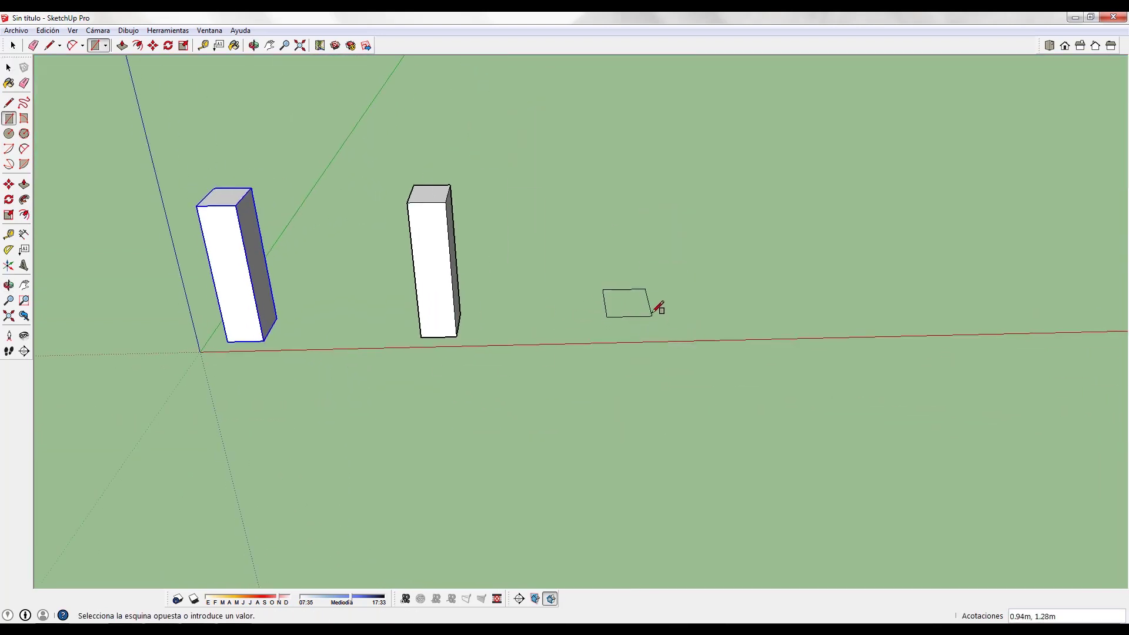
pyautogui.click(653, 314)
pyautogui.press('space')
pyautogui.click(628, 307)
pyautogui.press('p')
pyautogui.click(620, 111)
# Step: Select the entire third box and delete it
pyautogui.press('space')
pyautogui.click(620, 135)
pyautogui.moveTo(620, 137); pyautogui.dragTo(547, 353, button='middle')
pyautogui.scroll(-3, 547, 353)
pyautogui.press('p')
pyautogui.press('space')
pyautogui.moveTo(600, 213); pyautogui.dragTo(707, 427)
pyautogui.press('Delete')
# Step: Draw a large floor-plan rectangle on the ground beside the two grouped boxes
pyautogui.moveTo(707, 427); pyautogui.dragTo(519, 392, button='middle')
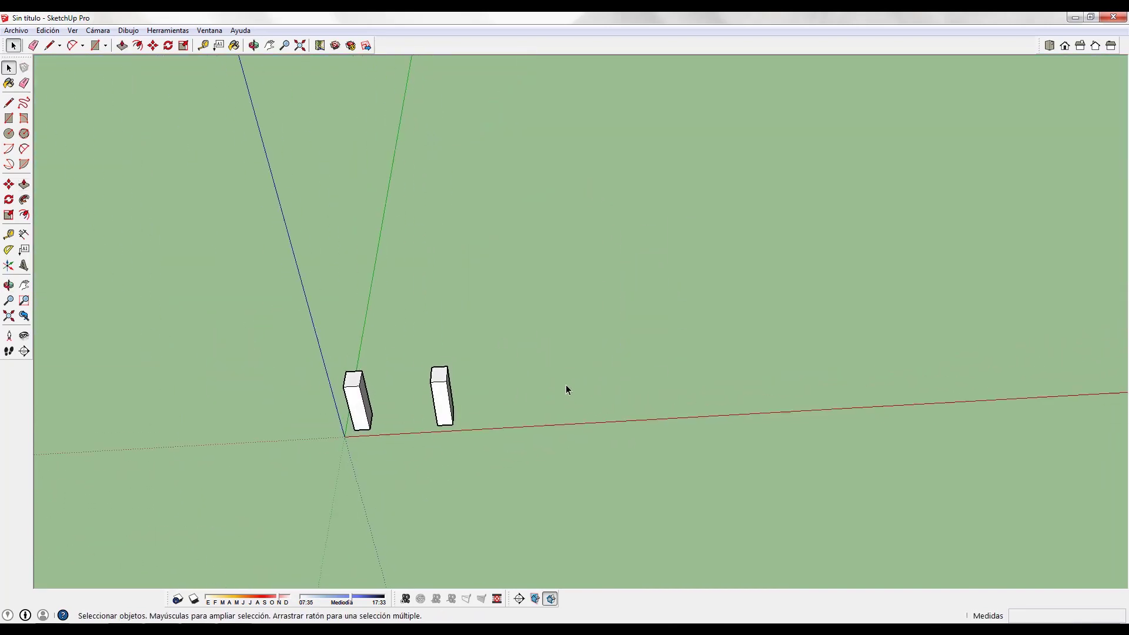
pyautogui.scroll(3, 519, 392)
pyautogui.press('r')
pyautogui.click(521, 218)
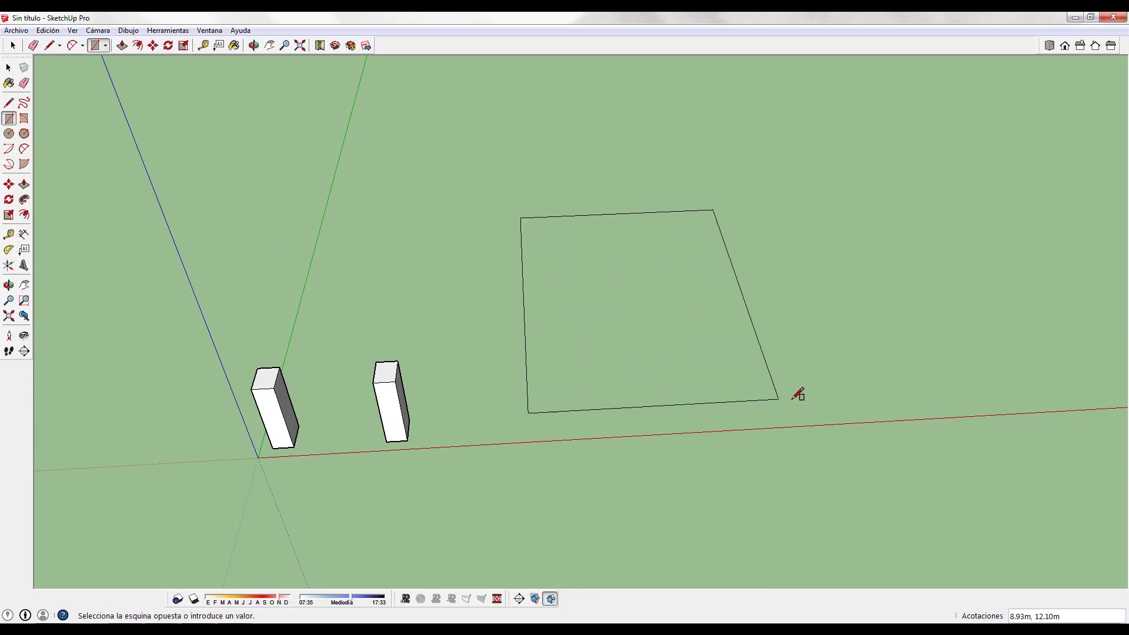
pyautogui.click(869, 395)
pyautogui.press('space')
# Step: Offset the floor rectangle's outline inward by 0.15 m to form the outer walls
pyautogui.scroll(3, 603, 372)
pyautogui.press('f')
pyautogui.click(448, 422)
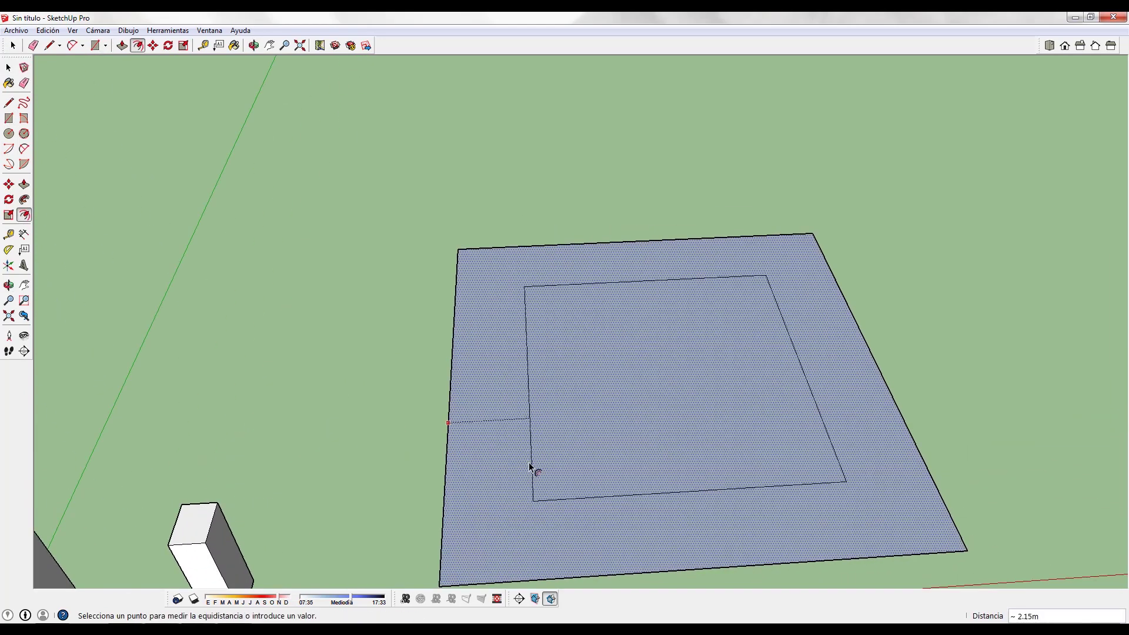
pyautogui.write('.15')
pyautogui.press('Return')
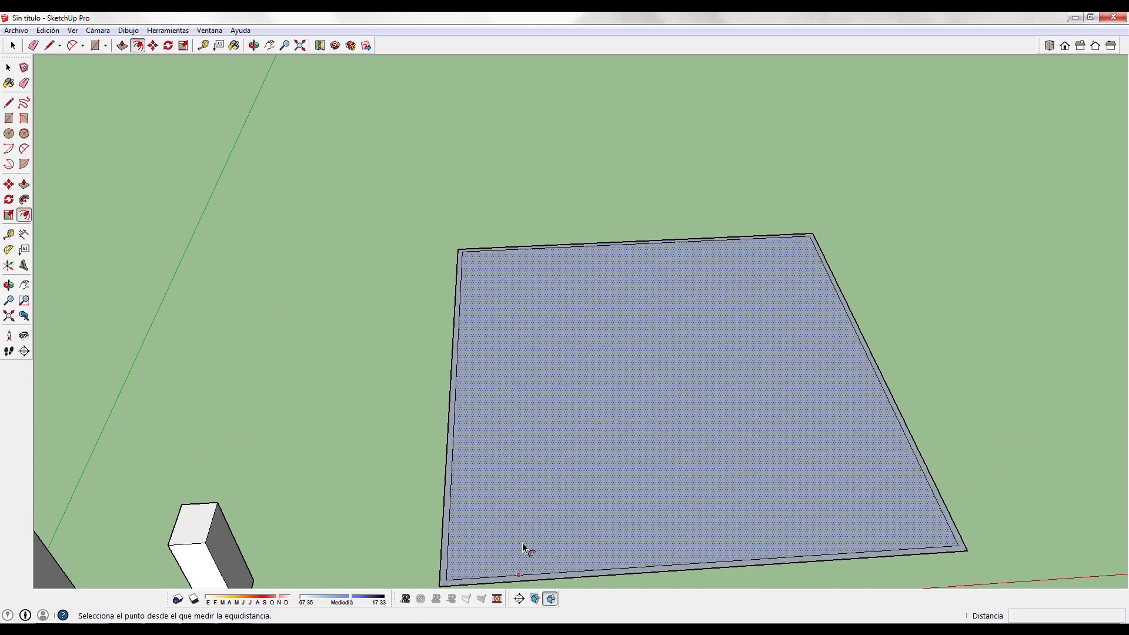
# Step: Draw a thin partition wall outline running inward from the floor plan's left outer wall
pyautogui.press('l')
pyautogui.click(444, 509)
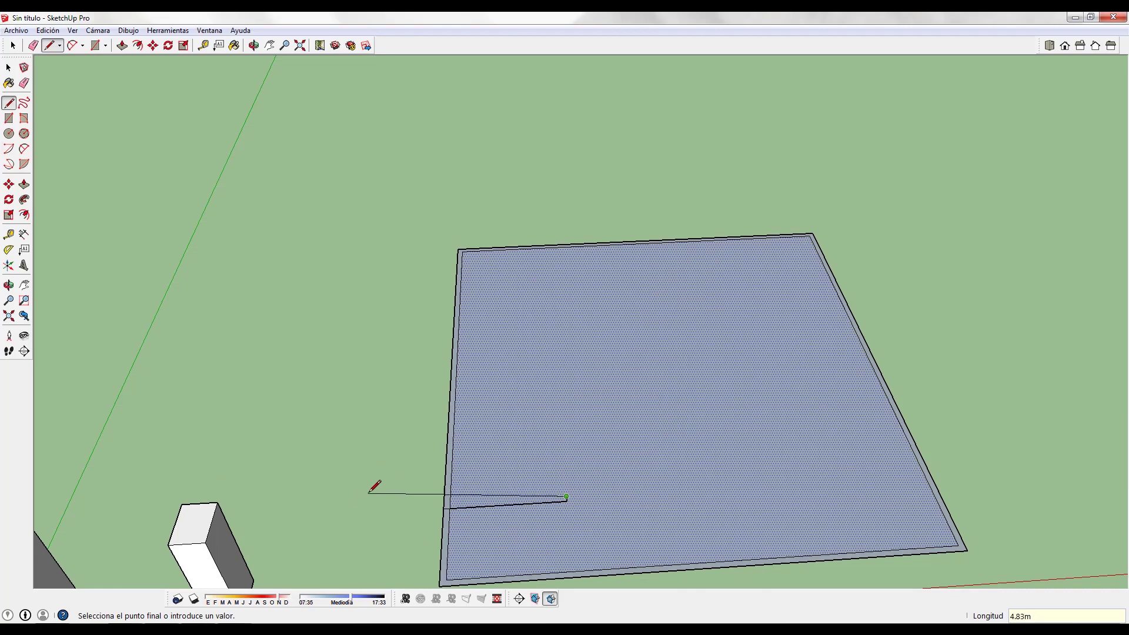
pyautogui.press('space')
# Step: Draw an L-shaped wall line from beyond the floor plan's back edge inward, with a leg about 2.56 m long toward the left wall
pyautogui.moveTo(403, 512)
pyautogui.mouseDown(button='middle')
pyautogui.moveTo(403, 489)
pyautogui.moveTo(630, 331)
pyautogui.moveTo(562, 306)
pyautogui.mouseUp(button='middle')
pyautogui.press('l')
pyautogui.click(559, 152)
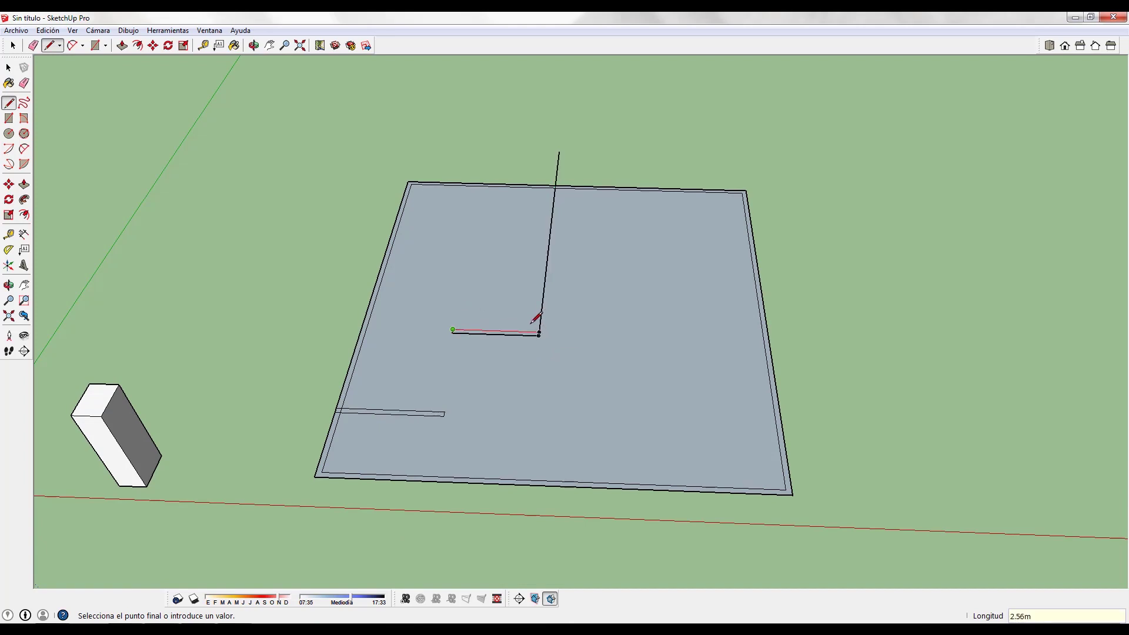
pyautogui.press('space')
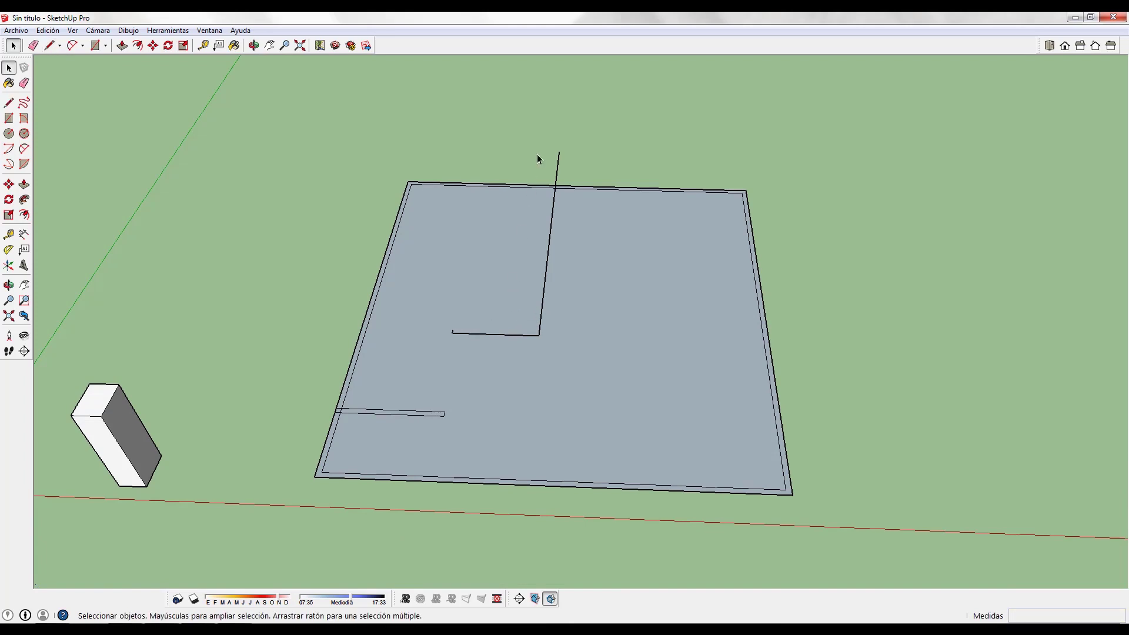
# Step: Copy the long line of the L-shaped wall 0.15 m toward the left wall
pyautogui.click(548, 269)
pyautogui.press('m')
pyautogui.click(521, 265)
pyautogui.press('ctrl')
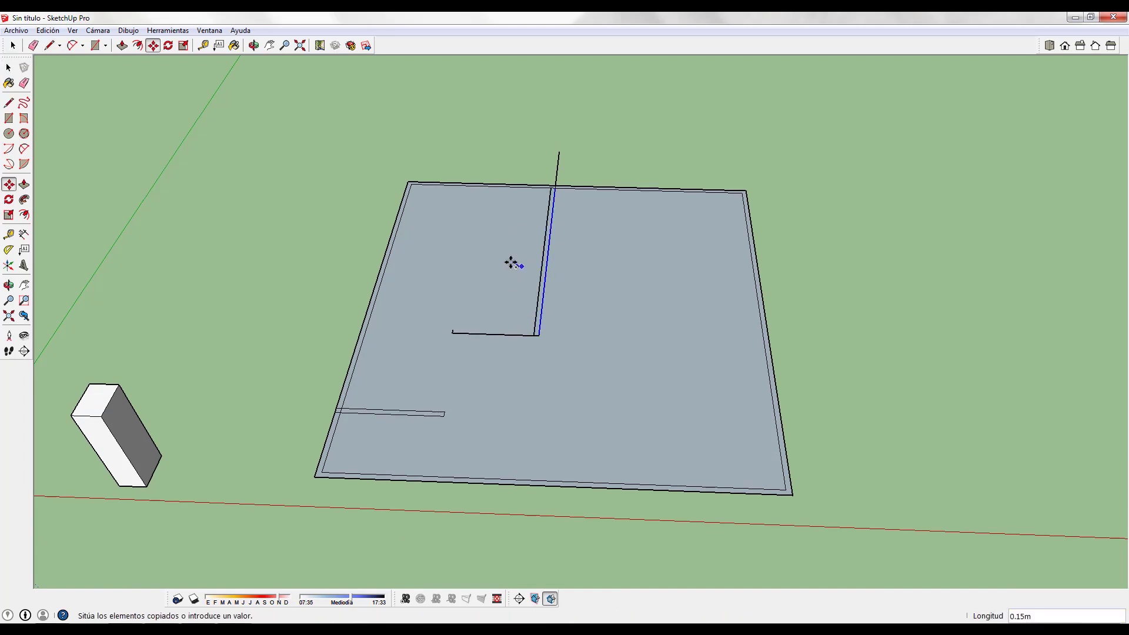
pyautogui.press('Escape')
# Step: Draw the inner line of the L-shaped wall's short leg, about 2.41 m long, up to the copied line
pyautogui.press('l')
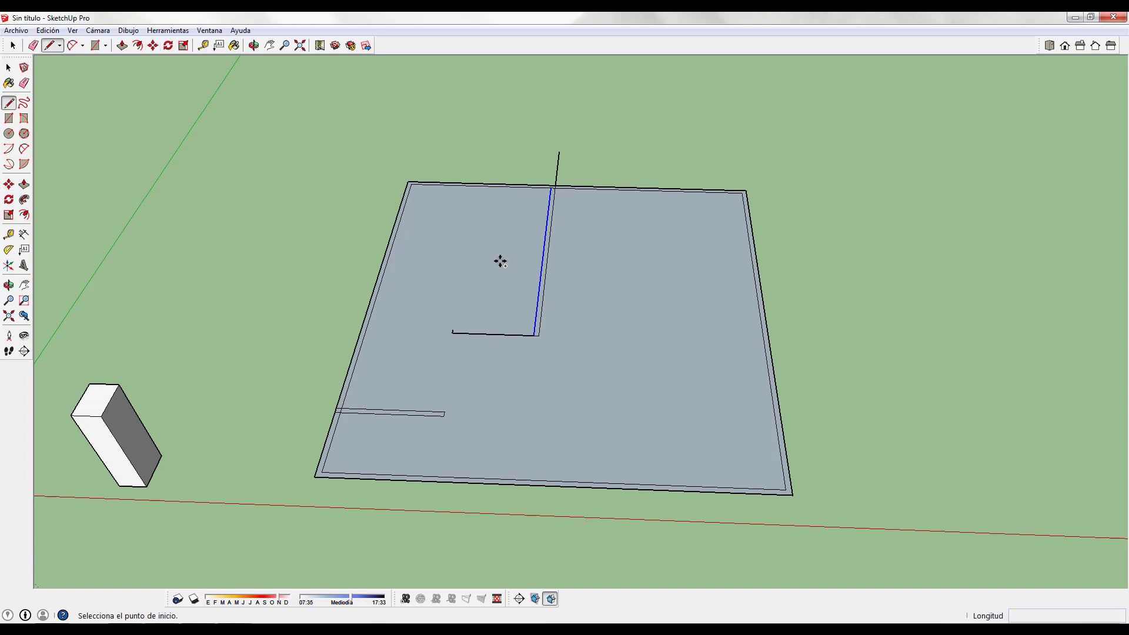
pyautogui.click(453, 329)
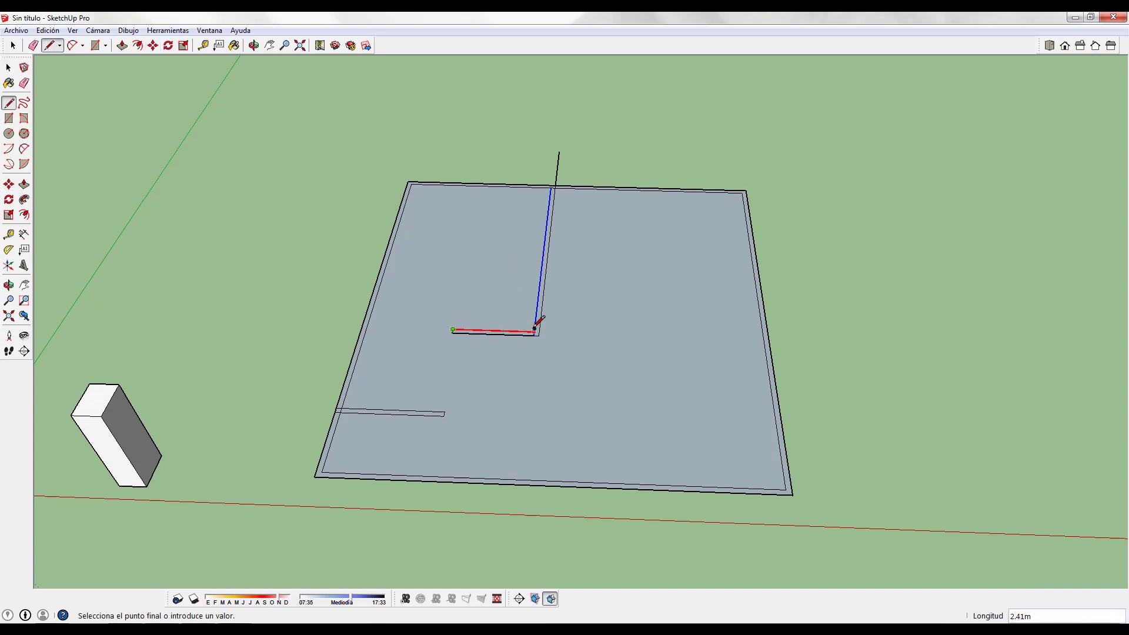
pyautogui.press('Escape')
# Step: Erase the surplus line segments at the L-shaped wall's corner and where both partitions meet the outer walls
pyautogui.scroll(5, 531, 317)
pyautogui.press('e')
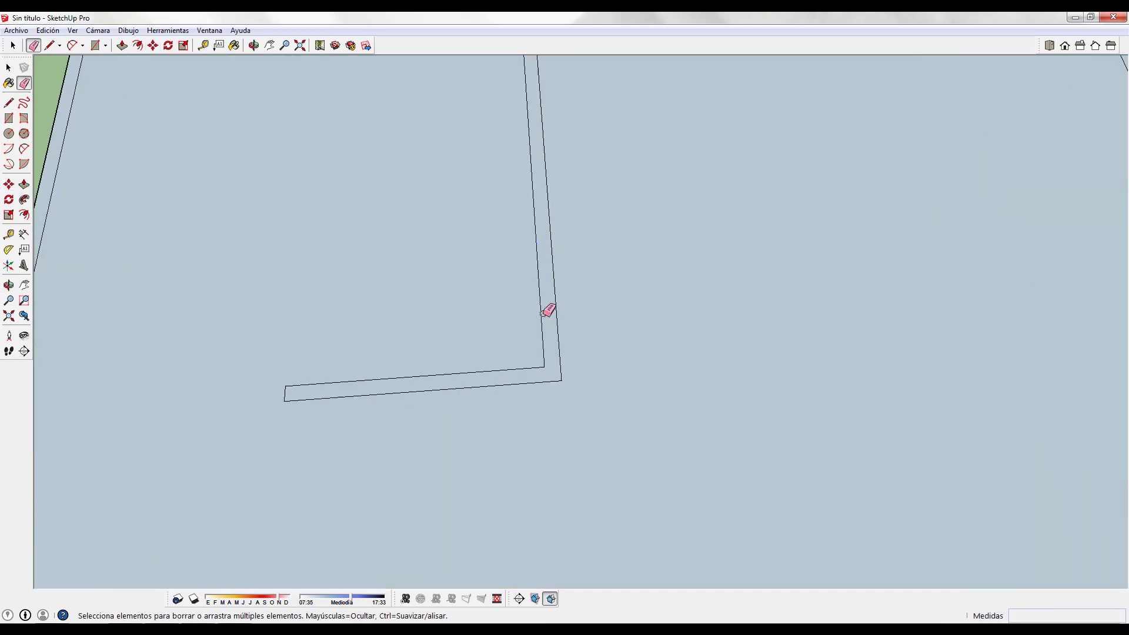
pyautogui.scroll(-3, 540, 340)
pyautogui.scroll(6, 557, 177)
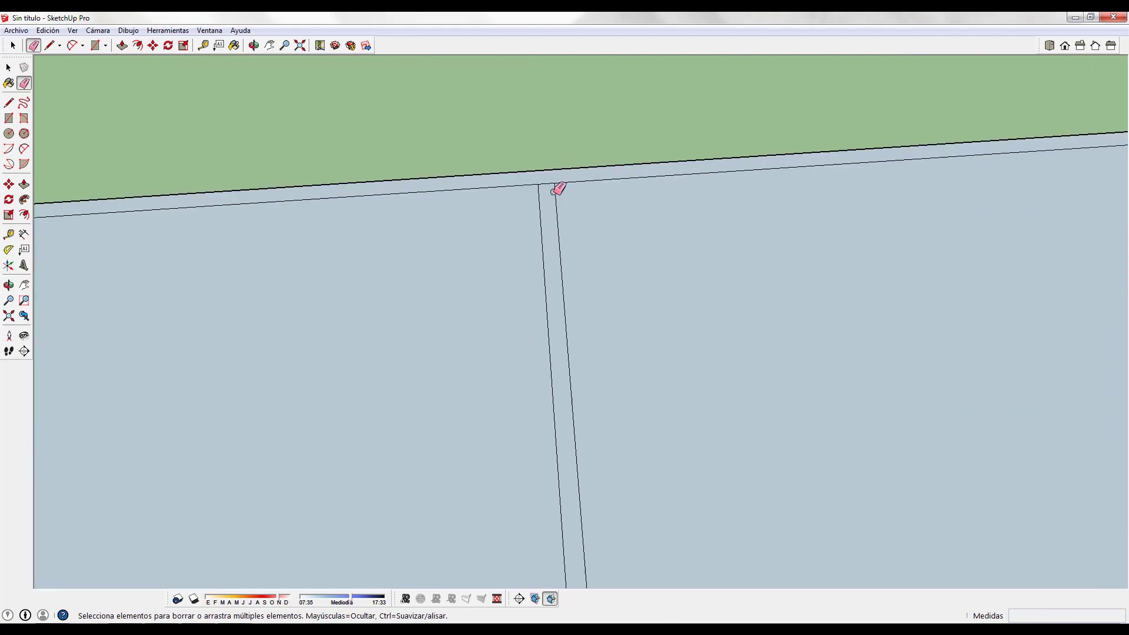
pyautogui.scroll(-5, 557, 183)
pyautogui.scroll(5, 245, 409)
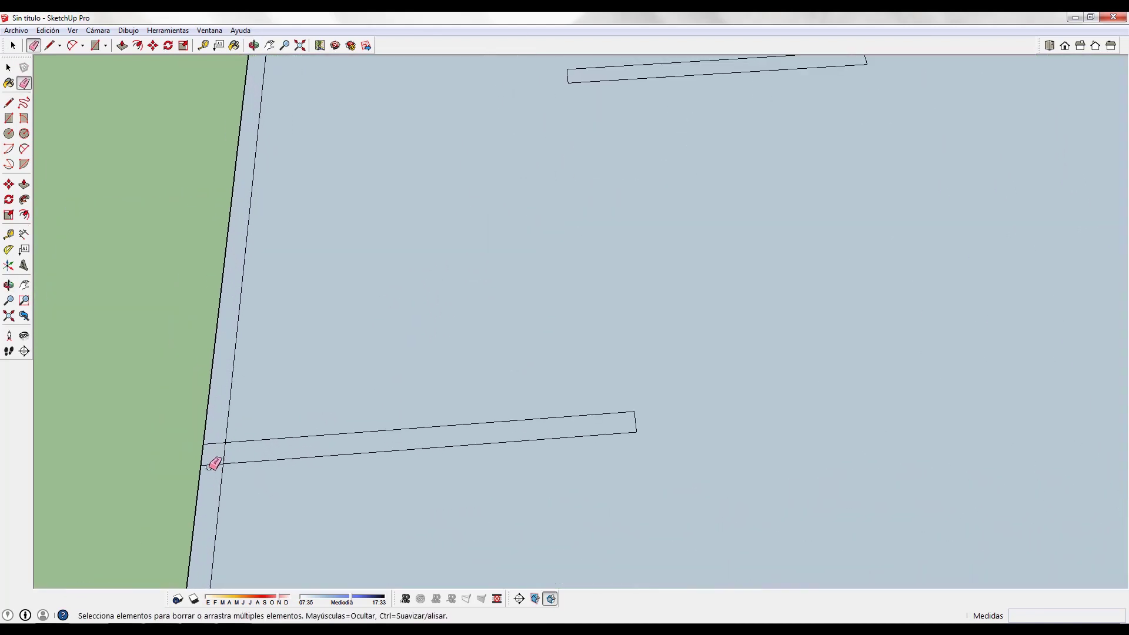
pyautogui.scroll(-5, 438, 428)
# Step: Draw a guide line about 3 m long along the green axis from the L-shaped wall's outer corner
pyautogui.press('l')
pyautogui.scroll(3, 453, 429)
pyautogui.click(459, 295)
pyautogui.press('Escape')
pyautogui.click(465, 301)
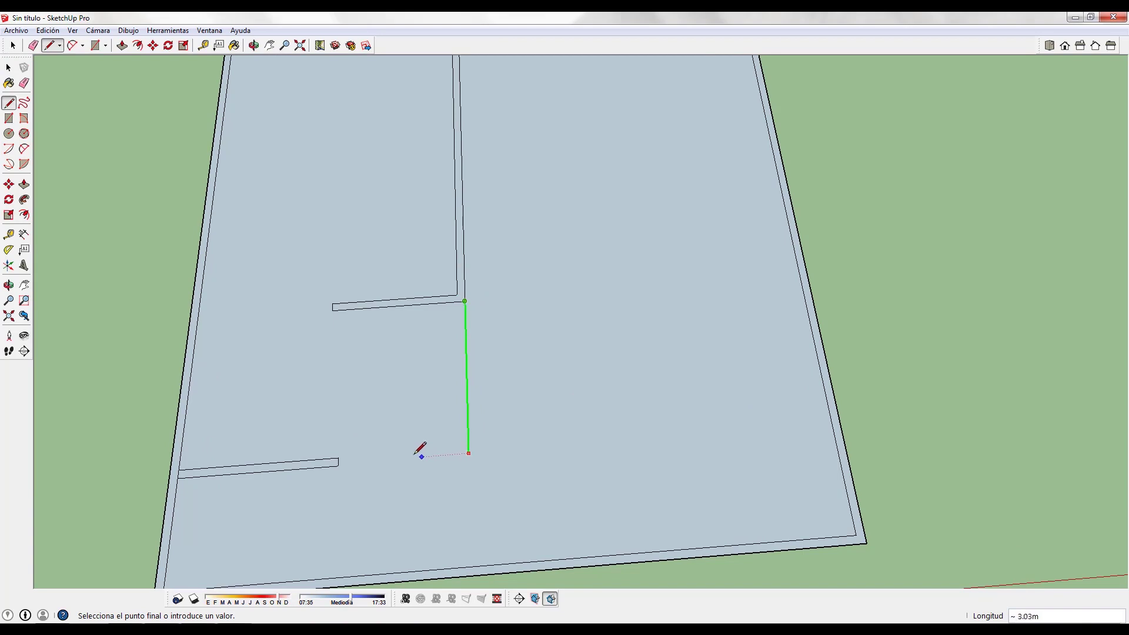
# Step: Draw a 0.15 m square column base at the guide line's free end and erase the guide line
pyautogui.press('r')
pyautogui.click(469, 455)
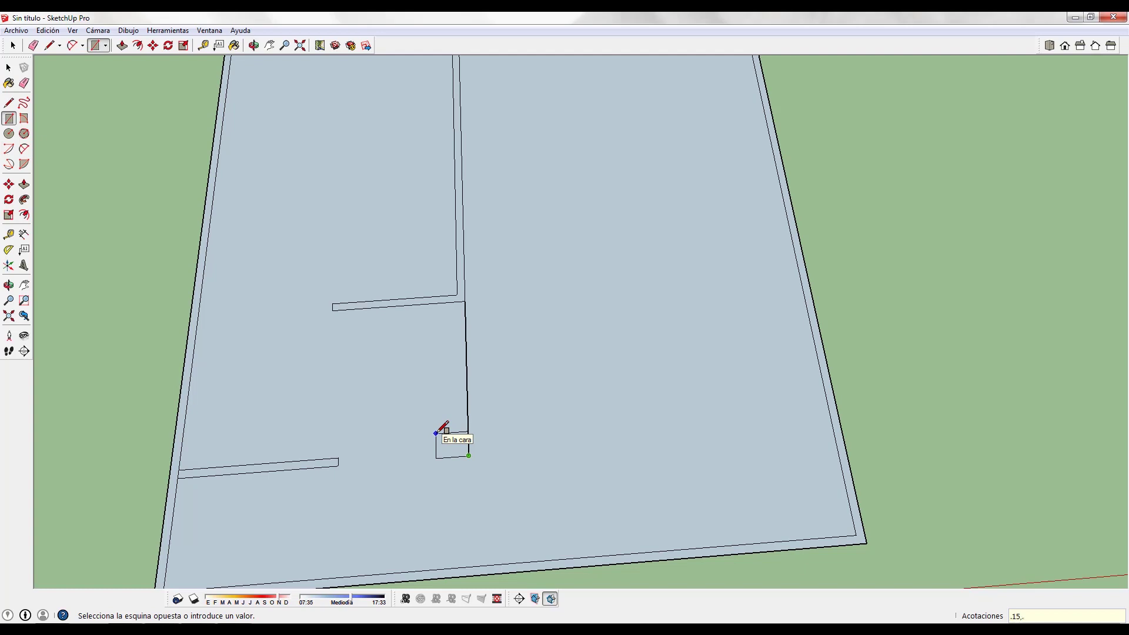
pyautogui.press('Return')
pyautogui.press('space')
pyautogui.press('e')
pyautogui.click(467, 390)
# Step: Copy the column square twice toward the L-shaped wall, spacing the three squares 0.35 m apart
pyautogui.press('space')
pyautogui.click(464, 453)
pyautogui.press('m')
pyautogui.press('ctrl')
pyautogui.click(492, 418)
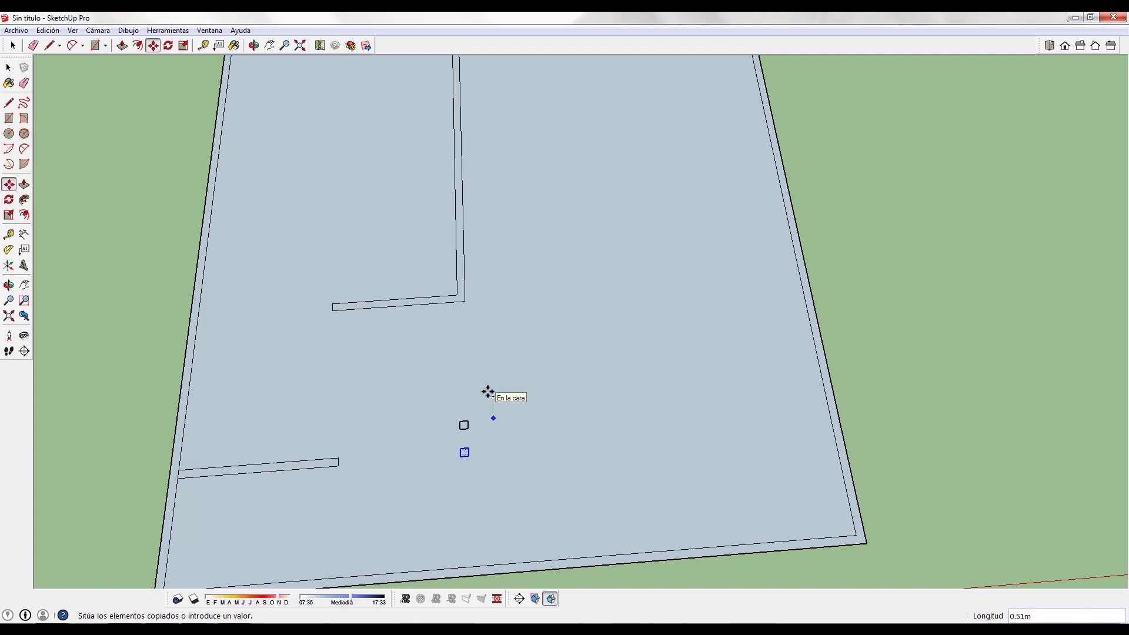
pyautogui.write('20')
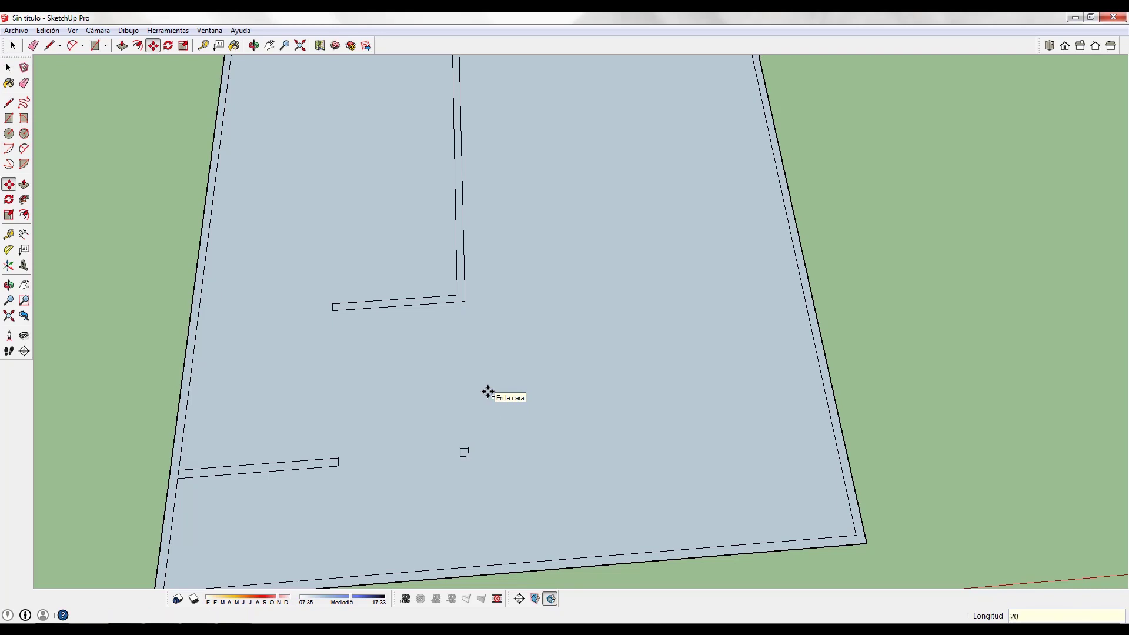
pyautogui.press('Return')
pyautogui.scroll(-4, 541, 353)
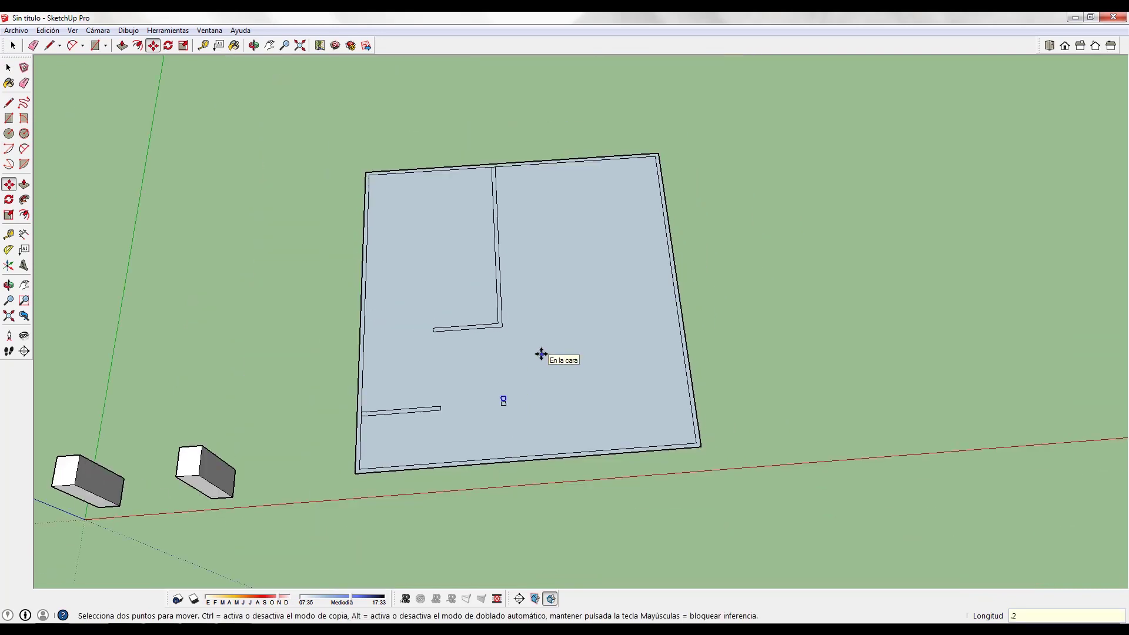
pyautogui.write('.2')
pyautogui.press('Return')
pyautogui.scroll(4, 541, 354)
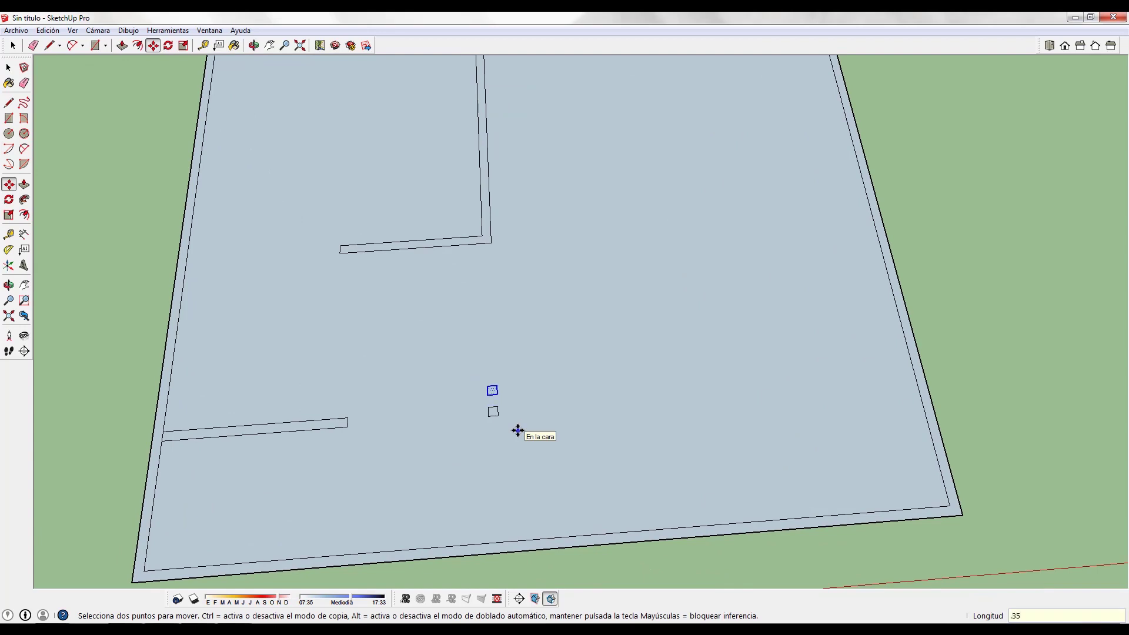
pyautogui.press('Return')
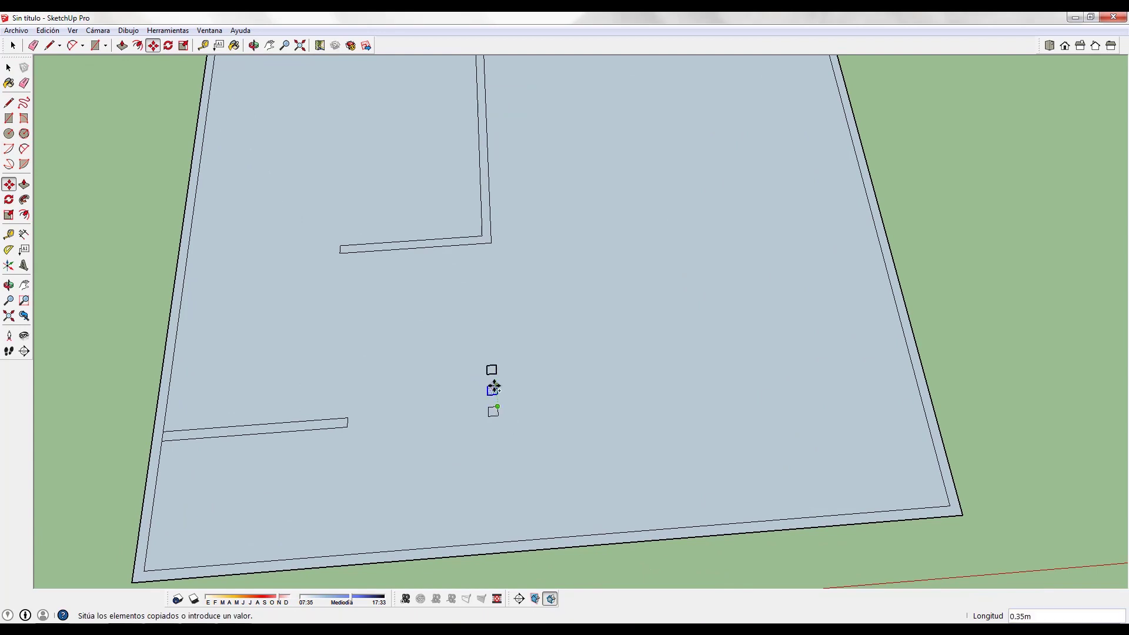
pyautogui.press('space')
pyautogui.scroll(2, 503, 378)
pyautogui.scroll(-7, 507, 379)
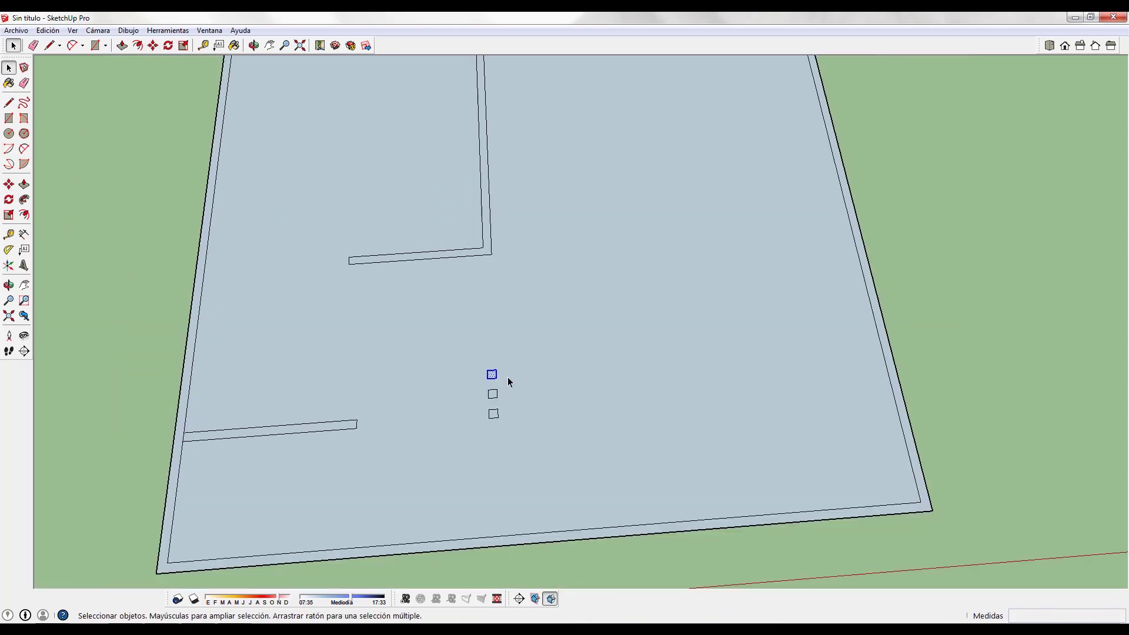
pyautogui.keyDown('shift'); pyautogui.moveTo(637, 419); pyautogui.dragTo(909, 271, button='middle'); pyautogui.keyUp('shift')
pyautogui.scroll(4, 625, 426)
pyautogui.scroll(3, 796, 299)
pyautogui.scroll(-3, 796, 299)
pyautogui.moveTo(796, 299); pyautogui.dragTo(655, 360, button='middle')
pyautogui.scroll(3, 576, 233)
pyautogui.scroll(-3, 576, 232)
pyautogui.scroll(2, 701, 320)
pyautogui.scroll(-2, 701, 323)
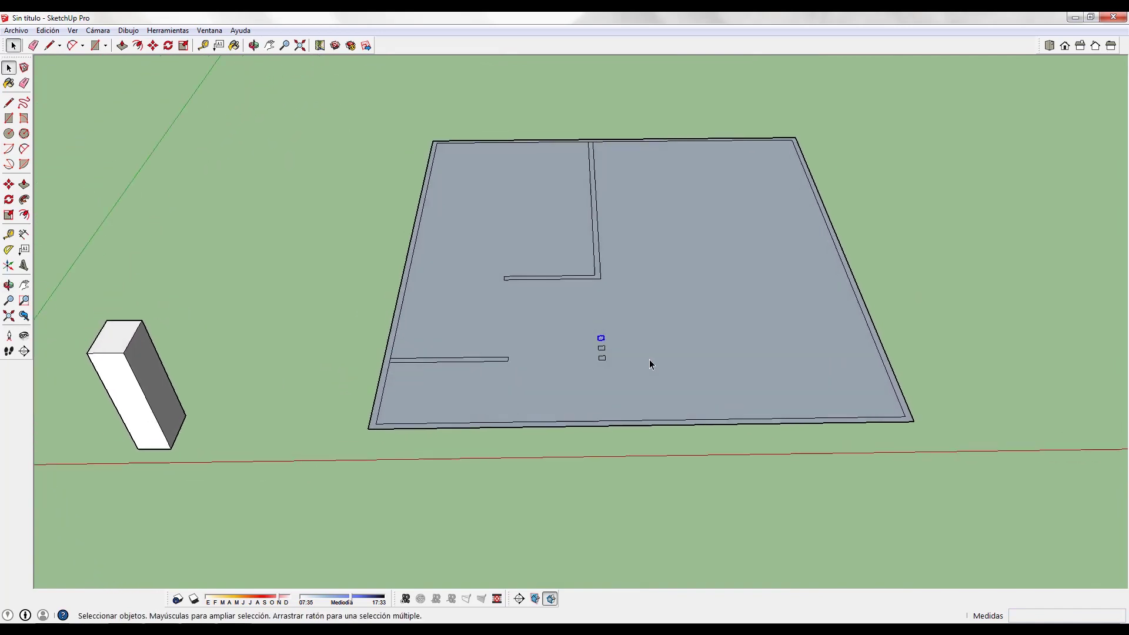
# Step: Draw a line from the L-shaped wall's outer corner across the front wall and erase the part inside the room
pyautogui.scroll(4, 655, 360)
pyautogui.press('l')
pyautogui.click(585, 240)
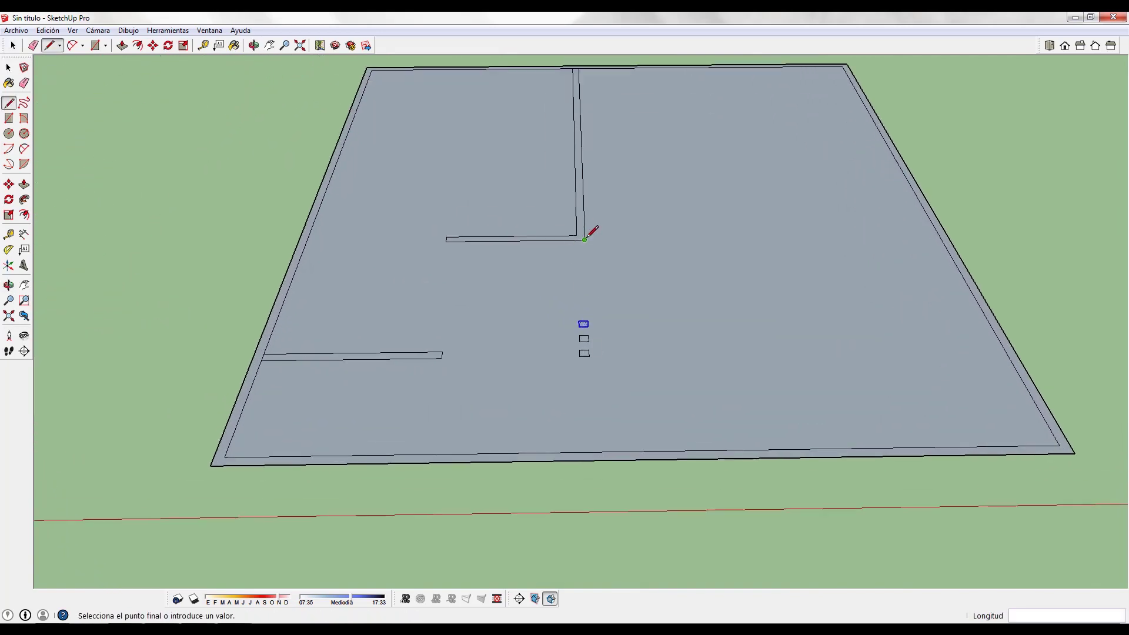
pyautogui.click(598, 468)
pyautogui.press('e')
pyautogui.scroll(2, 595, 467)
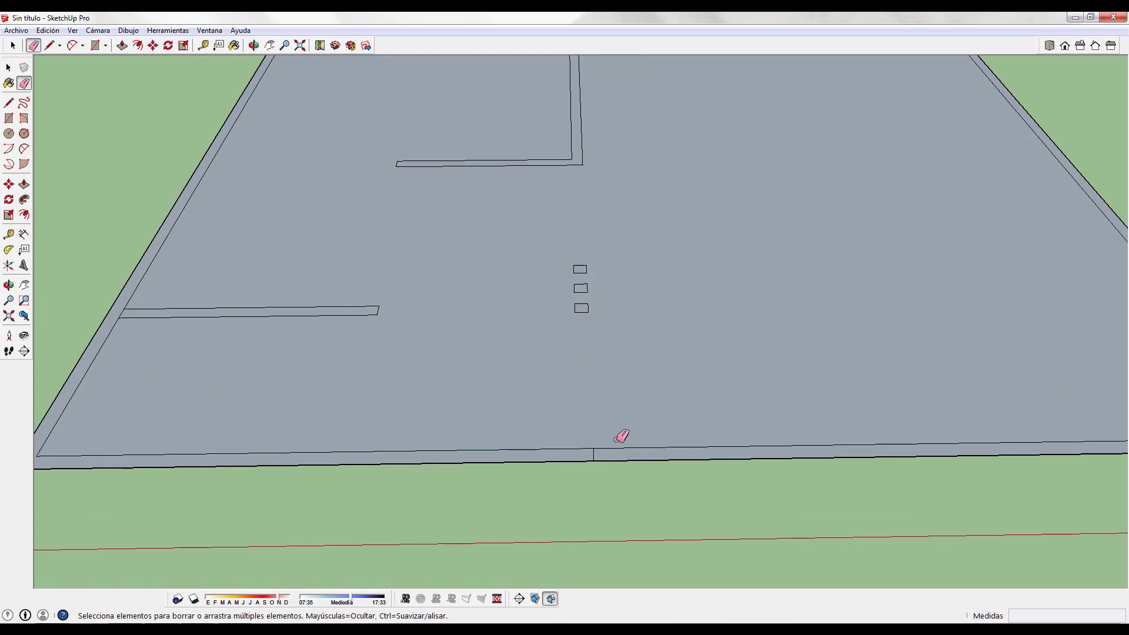
pyautogui.scroll(-3, 662, 428)
pyautogui.moveTo(702, 202); pyautogui.dragTo(724, 288, button='middle')
pyautogui.keyDown('shift'); pyautogui.moveTo(724, 288); pyautogui.dragTo(767, 471, button='middle'); pyautogui.keyUp('shift')
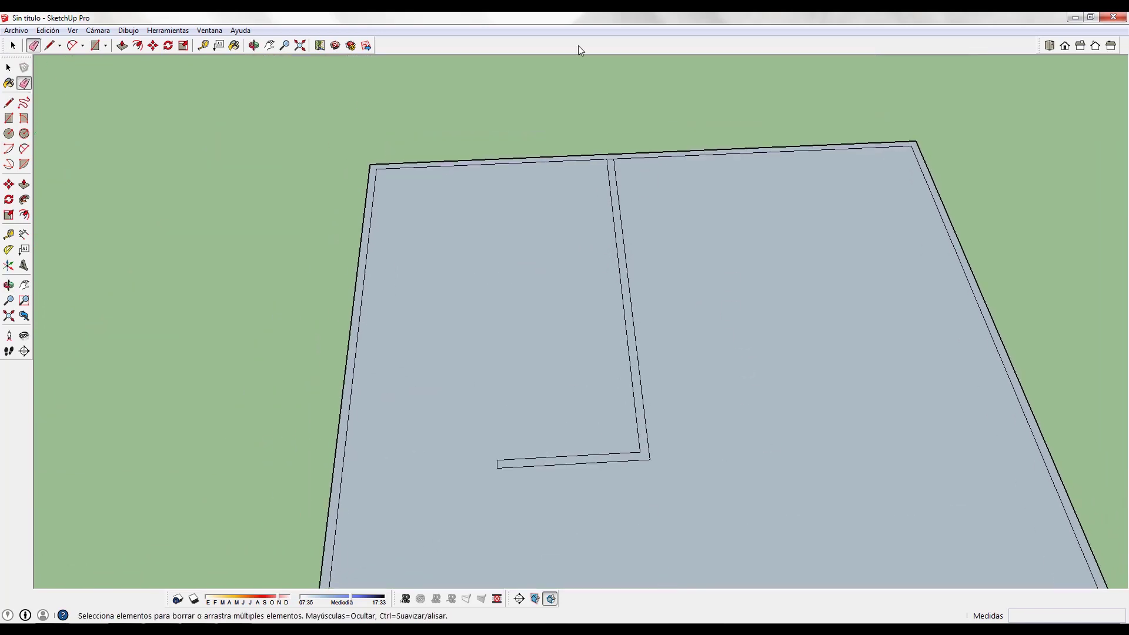
# Step: Extend the central wall's edge line across the back outer wall and erase the piece sticking out beyond the plan
pyautogui.scroll(2, 588, 106)
pyautogui.press('l')
pyautogui.click(626, 186)
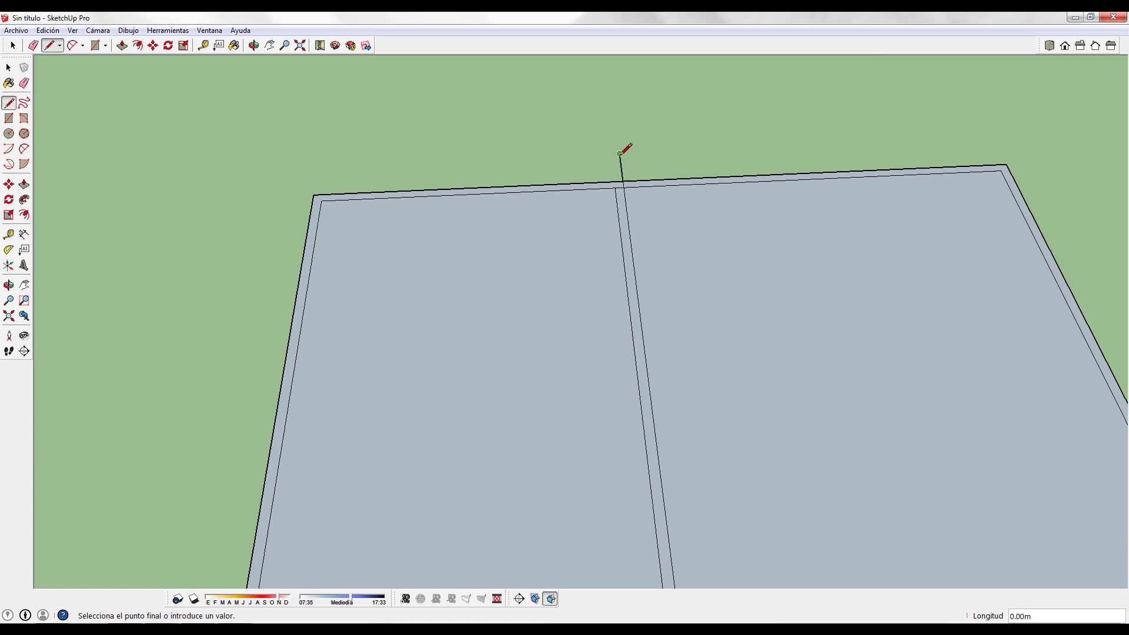
pyautogui.press('e')
pyautogui.click(622, 168)
# Step: Draw a straight line from the central wall across to the outer edge opposite, marking a new partition
pyautogui.scroll(-3, 713, 201)
pyautogui.keyDown('shift'); pyautogui.moveTo(877, 236); pyautogui.dragTo(744, 203, button='middle'); pyautogui.keyUp('shift')
pyautogui.press('l')
pyautogui.click(523, 270)
pyautogui.click(810, 259)
pyautogui.press('space')
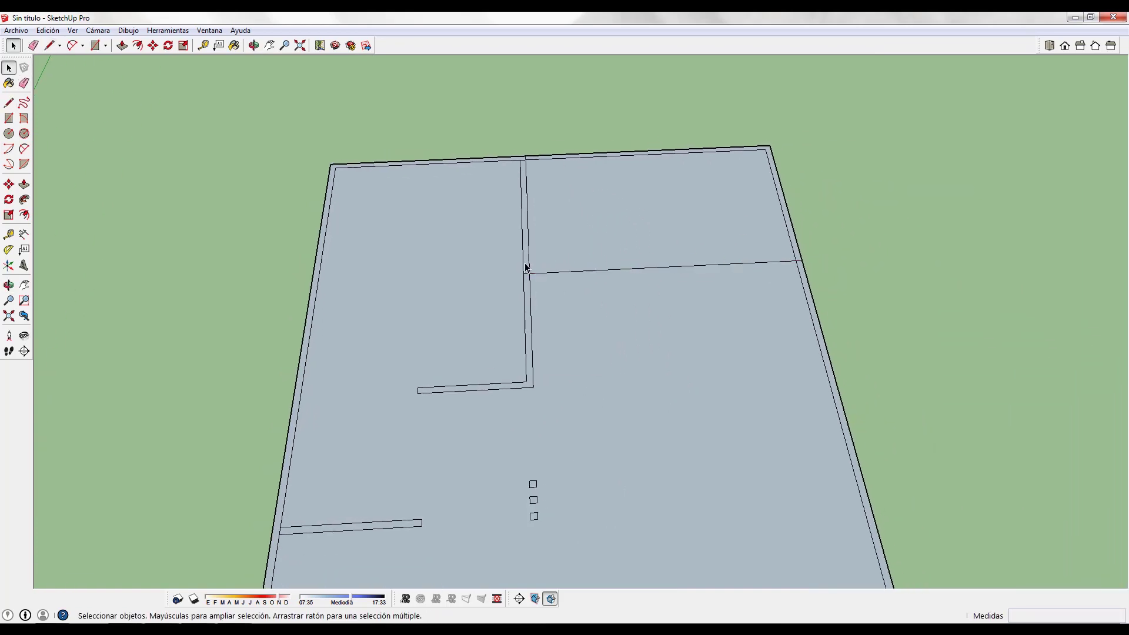
# Step: Copy the new partition line 0.15 m away to give the partition its thickness
pyautogui.moveTo(479, 244); pyautogui.dragTo(963, 283)
pyautogui.press('m')
pyautogui.press('ctrl')
pyautogui.click(659, 344)
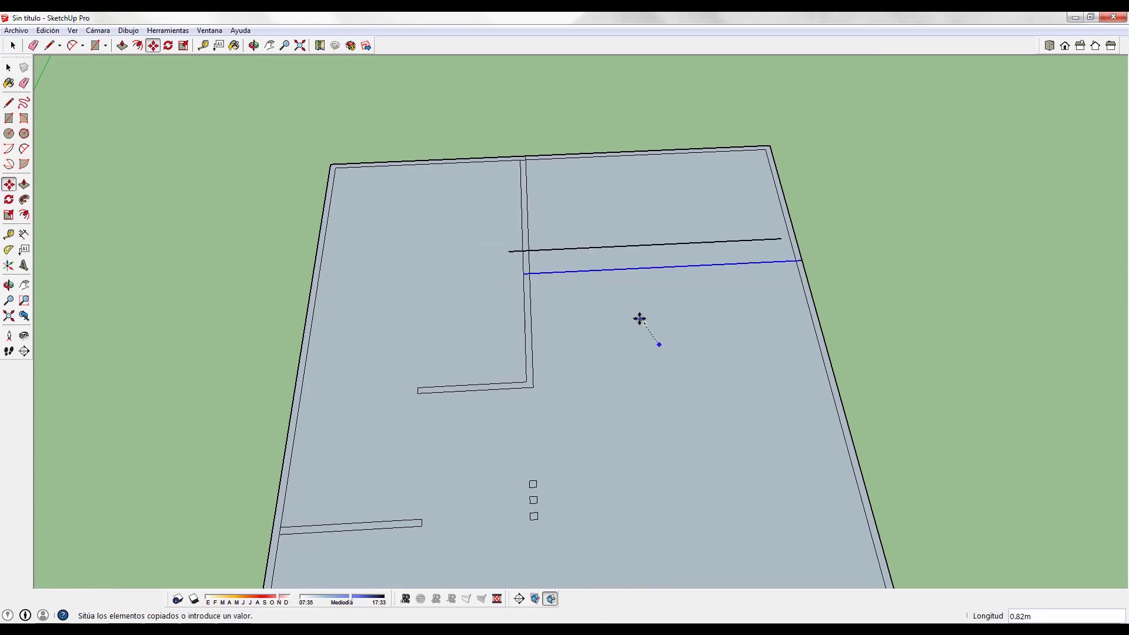
pyautogui.write(',15')
pyautogui.press('Return')
pyautogui.press('space')
pyautogui.press('e')
pyautogui.scroll(5, 735, 286)
pyautogui.moveTo(841, 263); pyautogui.dragTo(862, 284)
pyautogui.scroll(-4, 859, 395)
pyautogui.hotkey('ctrl', 'z')
# Step: Erase the inner wall lines along the open front corner, from the new partition round to the front wall's end
pyautogui.keyDown('shift'); pyautogui.moveTo(859, 396); pyautogui.dragTo(787, 63, button='middle'); pyautogui.keyUp('shift')
pyautogui.scroll(-1, 786, 63)
pyautogui.keyDown('shift'); pyautogui.moveTo(744, 195); pyautogui.dragTo(734, 282, button='middle'); pyautogui.keyUp('shift')
pyautogui.click(868, 282)
pyautogui.click(816, 350)
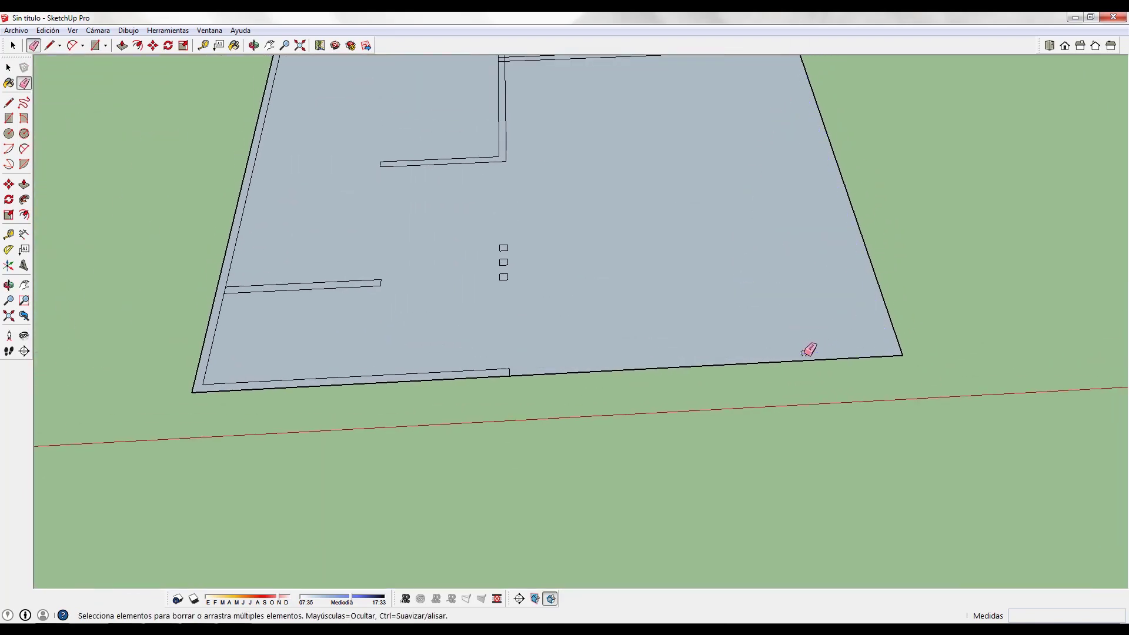
# Step: Erase the short lines at the junction where the new partition meets the central wall
pyautogui.scroll(-5, 643, 394)
pyautogui.scroll(2, 623, 431)
pyautogui.scroll(3, 433, 334)
pyautogui.scroll(1, 430, 336)
pyautogui.press('space')
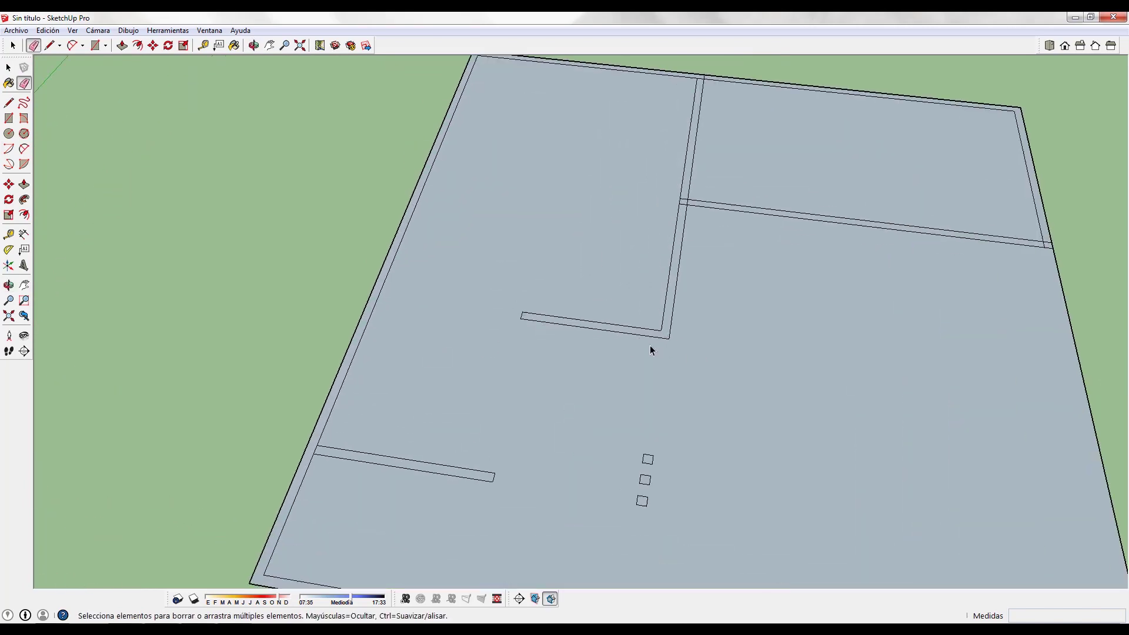
pyautogui.scroll(-7, 734, 372)
pyautogui.keyDown('shift'); pyautogui.moveTo(672, 361); pyautogui.dragTo(639, 353, button='middle'); pyautogui.keyUp('shift')
pyautogui.scroll(3, 605, 287)
pyautogui.press('e')
pyautogui.scroll(4, 638, 231)
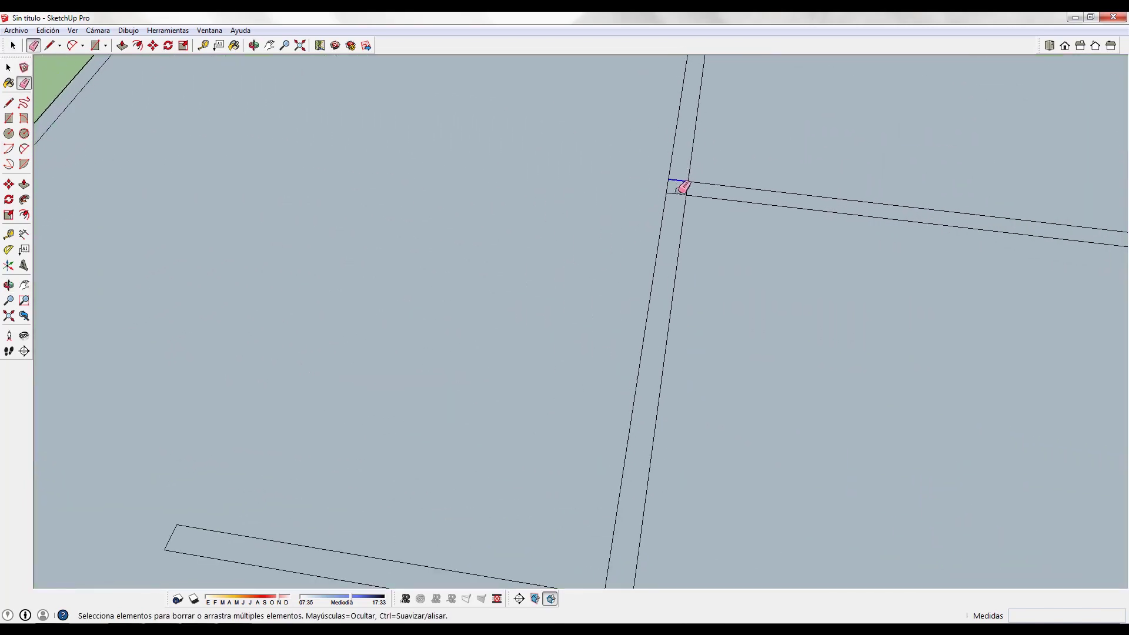
pyautogui.press('space')
# Step: Examine the face orientation of the floor plan and compare it with one of the boxes
pyautogui.scroll(-6, 700, 223)
pyautogui.scroll(-1, 708, 279)
pyautogui.moveTo(695, 292); pyautogui.dragTo(685, 300, button='middle')
pyautogui.scroll(1, 688, 300)
pyautogui.moveTo(793, 355); pyautogui.dragTo(567, 272, button='middle')
pyautogui.moveTo(294, 330); pyautogui.dragTo(443, 277, button='middle')
pyautogui.moveTo(753, 329); pyautogui.dragTo(738, 399, button='middle')
pyautogui.scroll(-3, 658, 316)
pyautogui.scroll(1, 690, 371)
pyautogui.scroll(-3, 690, 372)
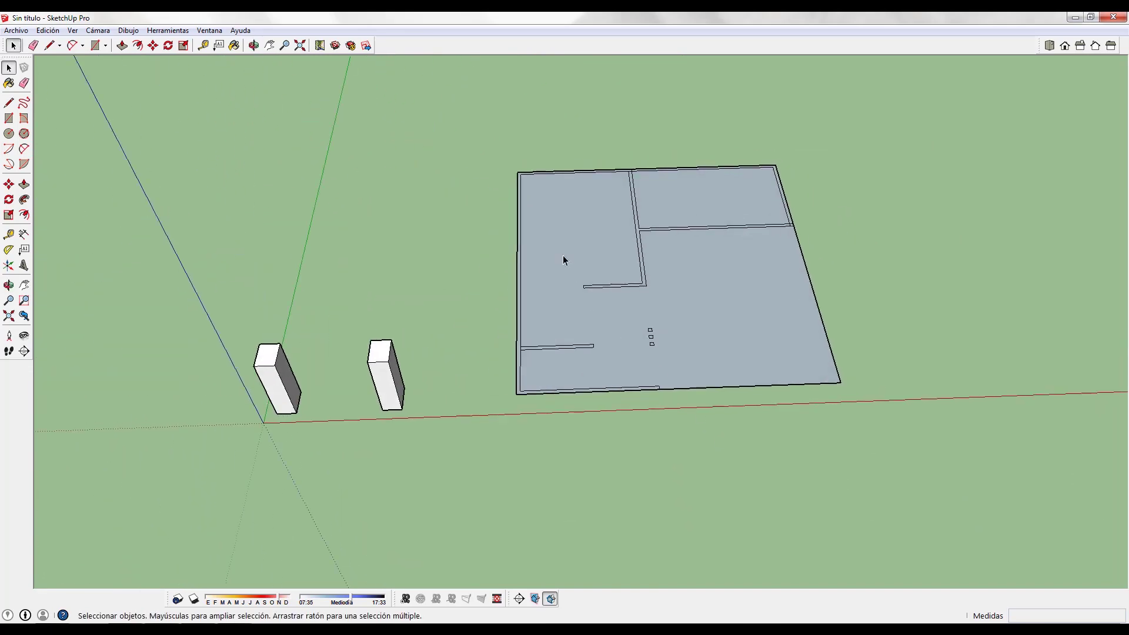
pyautogui.click(383, 354)
pyautogui.scroll(5, 384, 356)
pyautogui.moveTo(791, 388); pyautogui.dragTo(729, 153, button='middle')
pyautogui.moveTo(818, 414); pyautogui.dragTo(695, 297, button='middle')
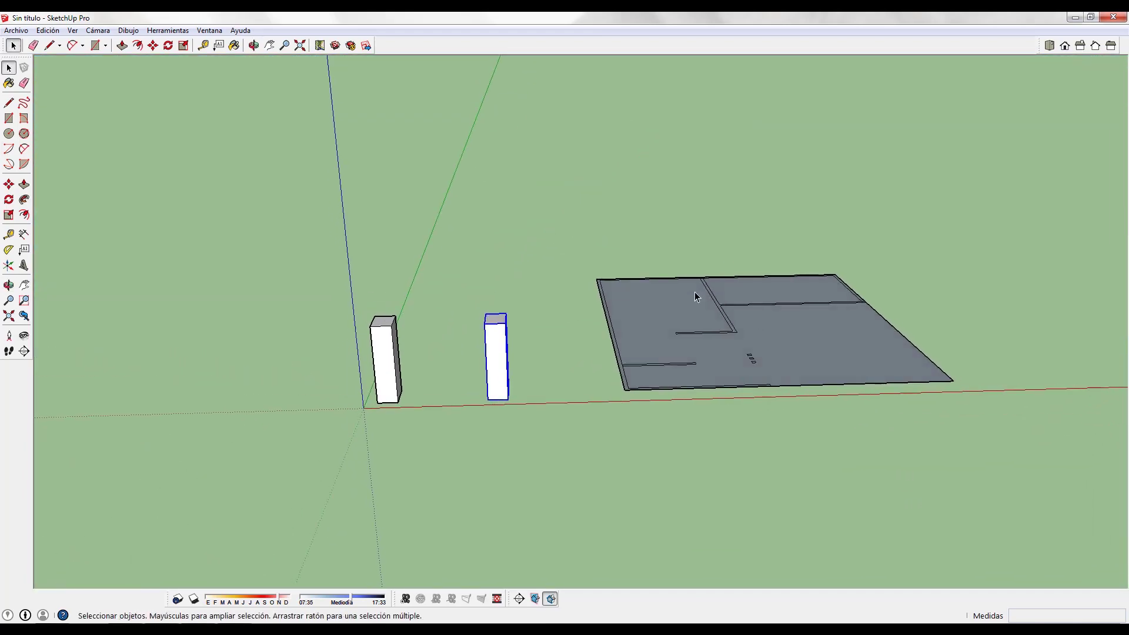
# Step: Select the whole floor plan and reverse its faces
pyautogui.moveTo(640, 346); pyautogui.dragTo(554, 214, button='middle')
pyautogui.moveTo(554, 214); pyautogui.dragTo(1019, 504)
pyautogui.moveTo(857, 457); pyautogui.dragTo(856, 458, button='middle')
pyautogui.scroll(5, 749, 401)
pyautogui.rightClick(741, 343)
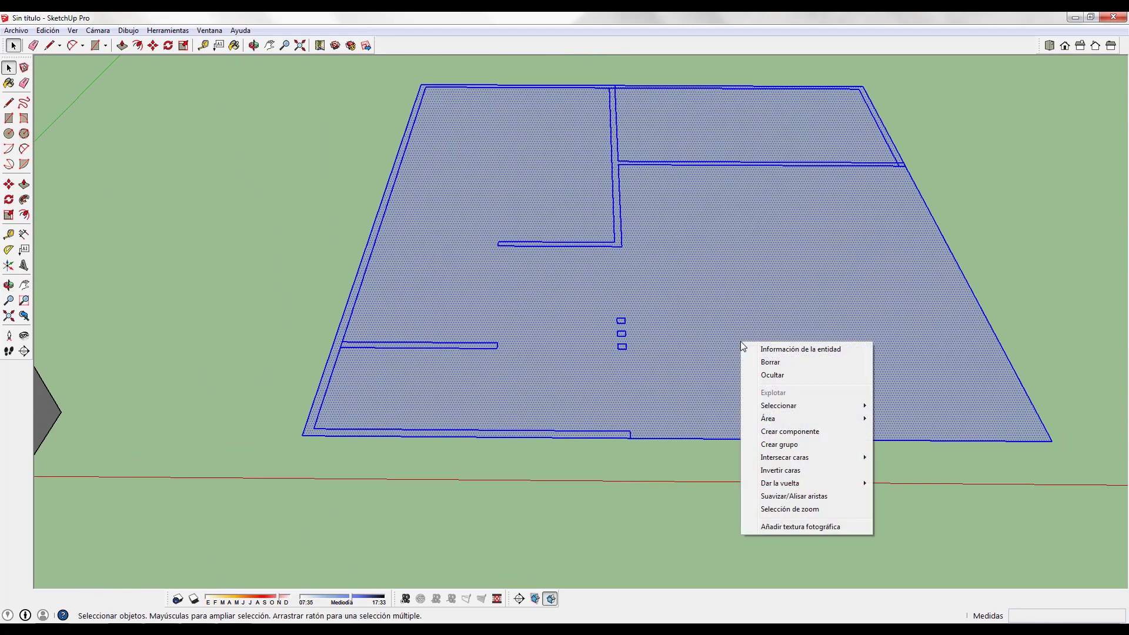
pyautogui.click(790, 473)
pyautogui.moveTo(771, 457); pyautogui.dragTo(582, 402, button='middle')
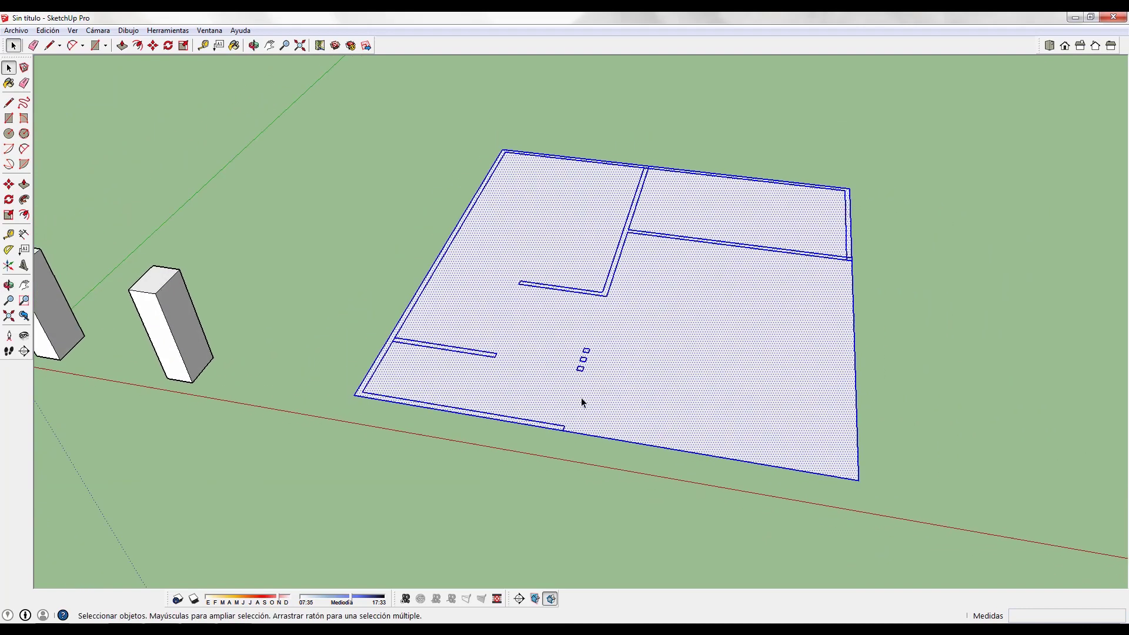
# Step: Examine the floor plan's reversed faces and separate room areas from several angles
pyautogui.moveTo(477, 465); pyautogui.dragTo(749, 378, button='middle')
pyautogui.moveTo(673, 383); pyautogui.dragTo(714, 436, button='middle')
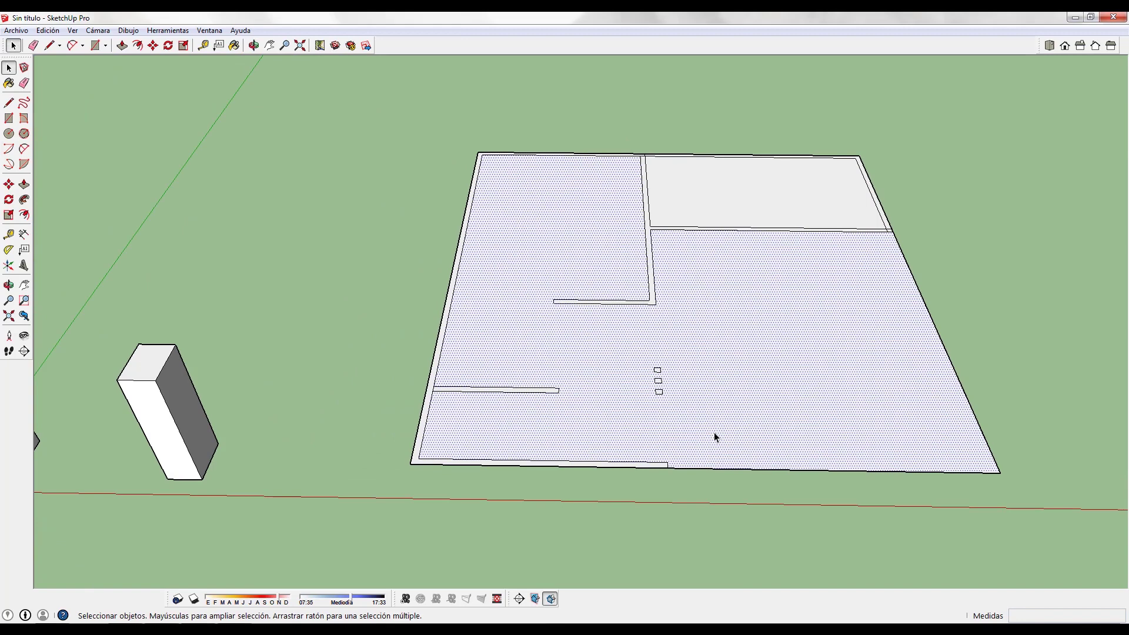
pyautogui.scroll(-3, 714, 437)
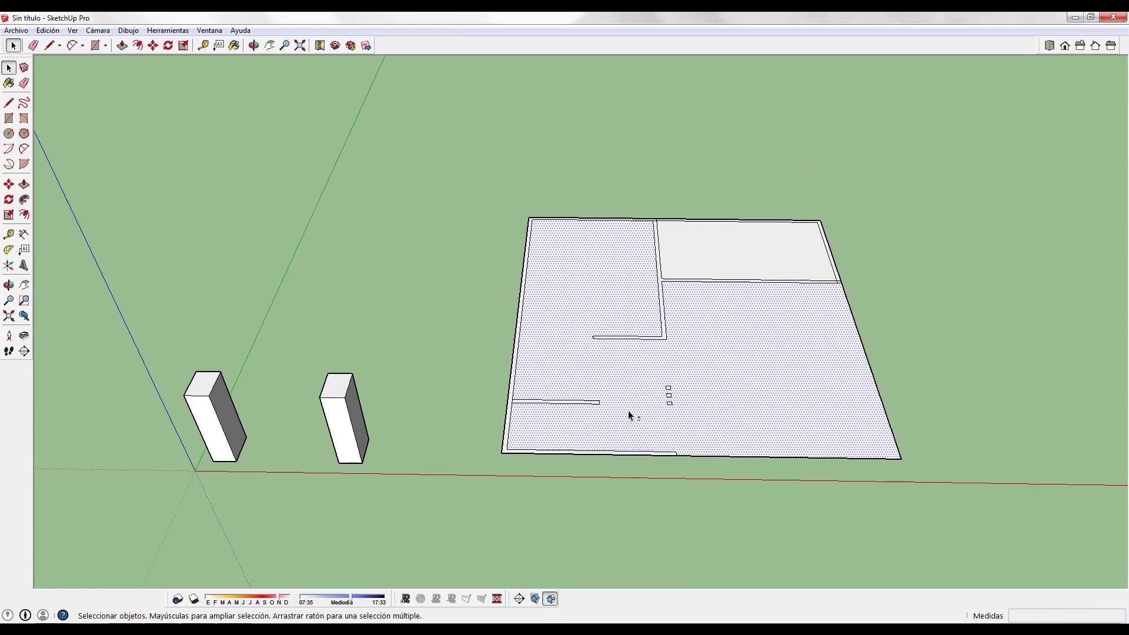
pyautogui.moveTo(630, 433); pyautogui.dragTo(449, 398, button='middle')
pyautogui.scroll(3, 587, 423)
pyautogui.moveTo(587, 424)
pyautogui.mouseDown(button='middle')
pyautogui.moveTo(682, 452)
pyautogui.moveTo(664, 479)
pyautogui.moveTo(685, 487)
pyautogui.mouseUp(button='middle')
pyautogui.scroll(-3, 682, 451)
pyautogui.moveTo(531, 354)
pyautogui.mouseDown(button='middle')
pyautogui.moveTo(775, 243)
pyautogui.moveTo(373, 217)
pyautogui.mouseUp(button='middle')
pyautogui.moveTo(707, 536)
pyautogui.mouseDown(button='middle')
pyautogui.moveTo(494, 459)
pyautogui.moveTo(691, 464)
pyautogui.moveTo(663, 388)
pyautogui.moveTo(621, 339)
pyautogui.moveTo(787, 292)
pyautogui.moveTo(1018, 356)
pyautogui.moveTo(645, 385)
pyautogui.moveTo(542, 369)
pyautogui.moveTo(580, 315)
pyautogui.mouseUp(button='middle')
pyautogui.scroll(5, 580, 315)
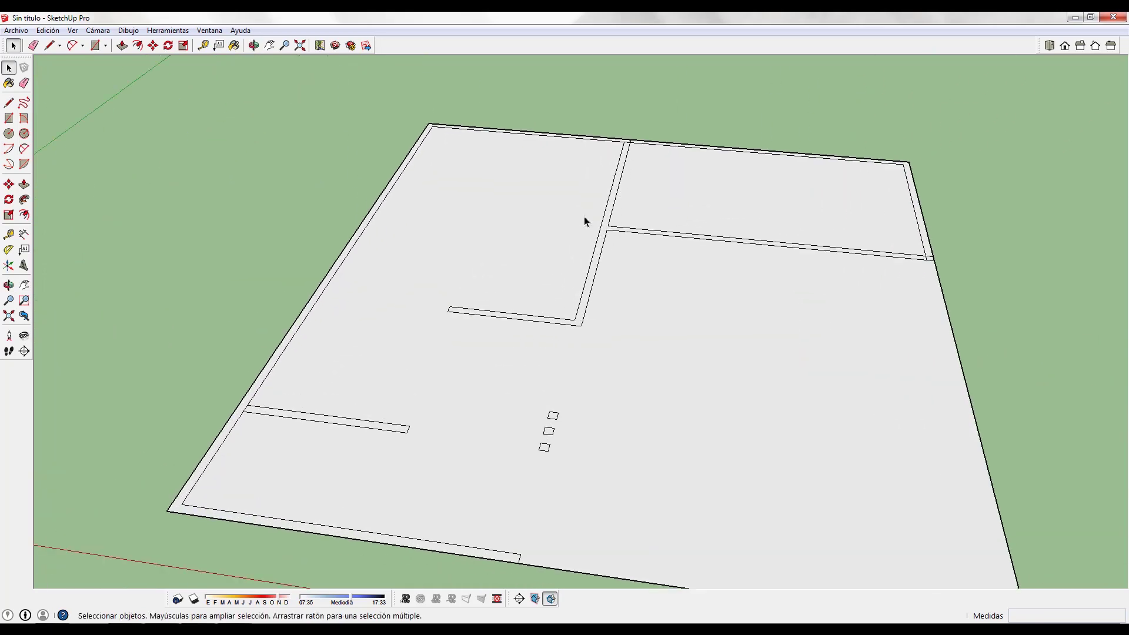
# Step: Erase the short piece of the new partition's back line that crosses the outer side wall
pyautogui.moveTo(688, 274); pyautogui.dragTo(808, 329, button='middle')
pyautogui.scroll(2, 855, 196)
pyautogui.keyDown('shift'); pyautogui.moveTo(856, 199); pyautogui.dragTo(823, 348, button='middle'); pyautogui.keyUp('shift')
pyautogui.scroll(3, 862, 302)
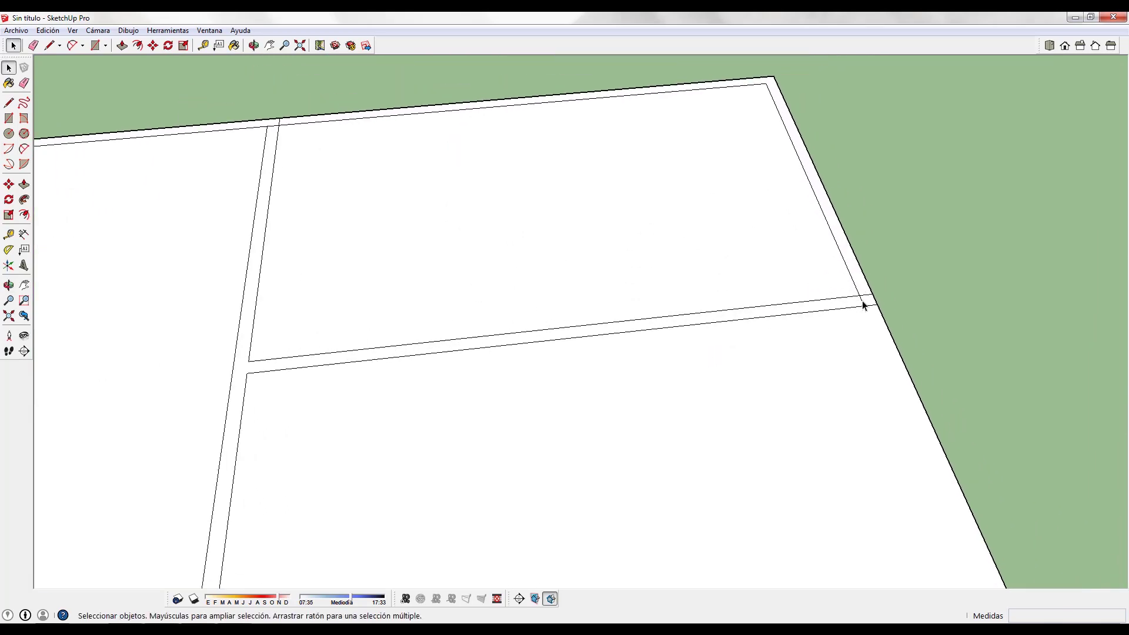
pyautogui.scroll(-2, 463, 300)
pyautogui.moveTo(285, 352); pyautogui.dragTo(438, 249, button='middle')
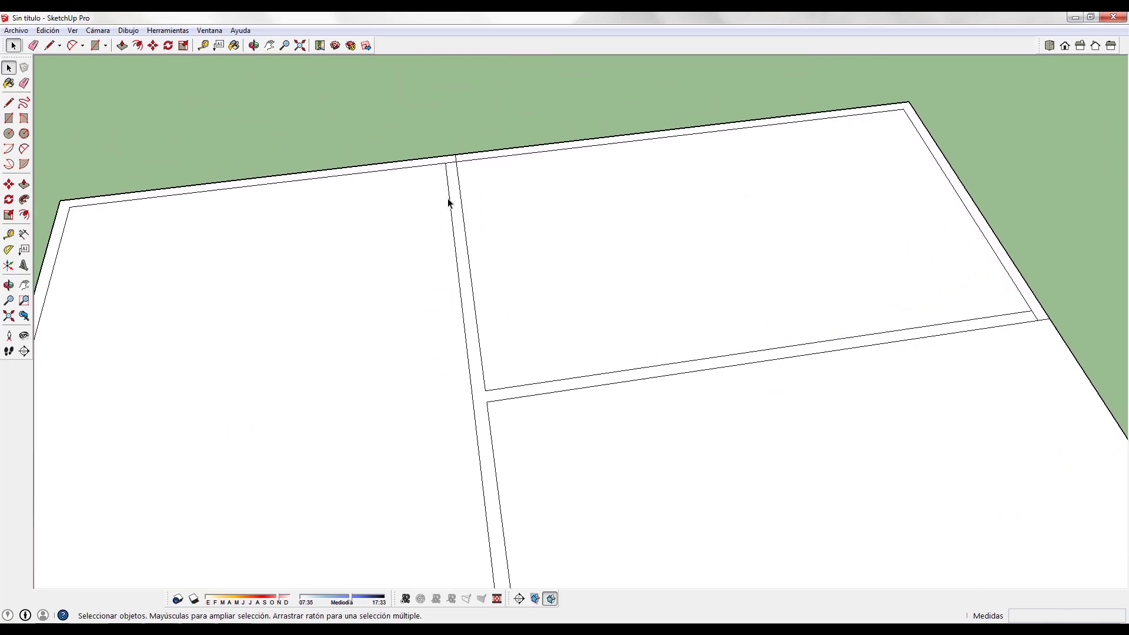
# Step: Try to raise the ungrouped central partitions with Push/Pull and select all the connected geometry
pyautogui.scroll(-2, 564, 392)
pyautogui.moveTo(492, 446); pyautogui.dragTo(511, 350, button='middle')
pyautogui.scroll(2, 518, 335)
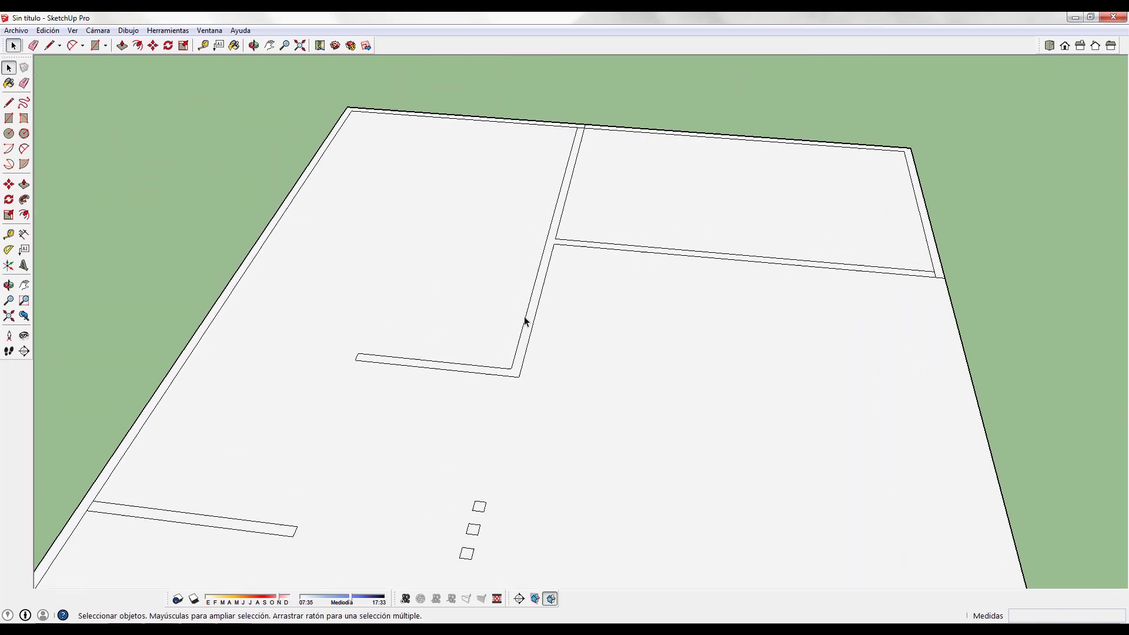
pyautogui.click(533, 323)
pyautogui.moveTo(537, 234); pyautogui.dragTo(541, 144, button='middle')
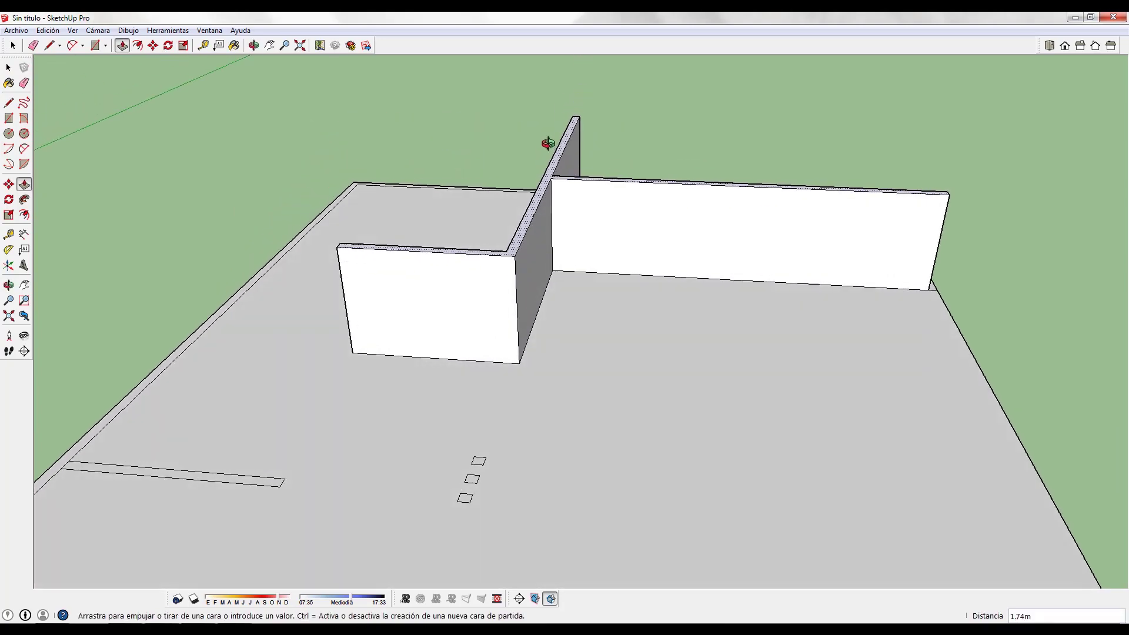
pyautogui.moveTo(510, 185); pyautogui.dragTo(772, 275, button='middle')
pyautogui.press('space')
pyautogui.hotkey('ctrl', 'a')
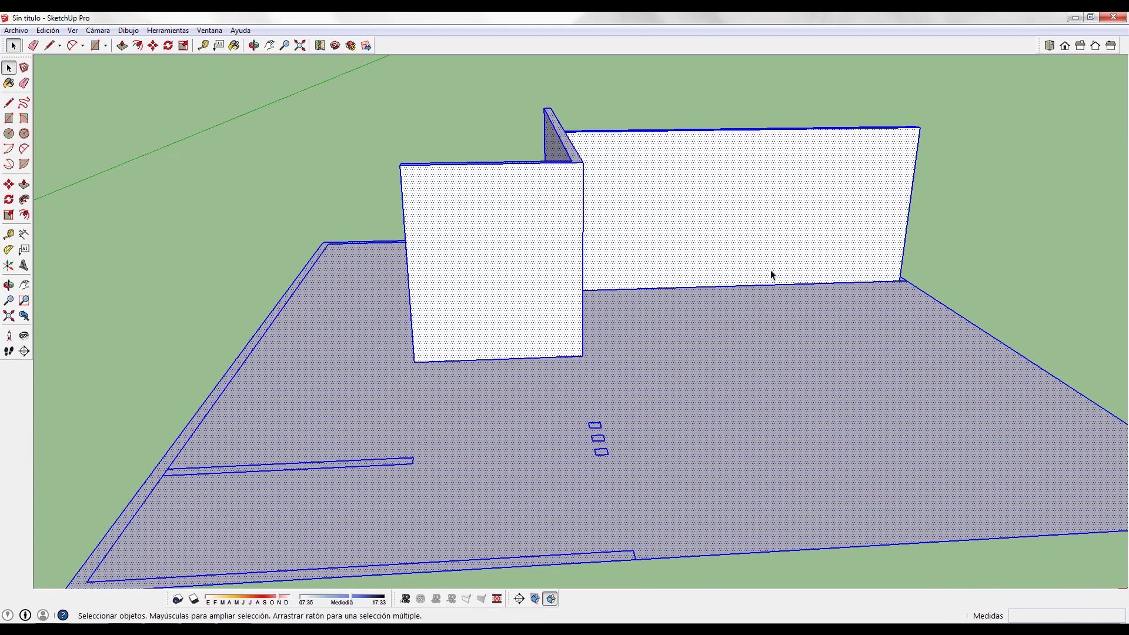
pyautogui.moveTo(596, 234); pyautogui.dragTo(847, 379, button='middle')
pyautogui.press('p')
# Step: Select the central partition face with its edges and make it a group
pyautogui.scroll(6, 522, 411)
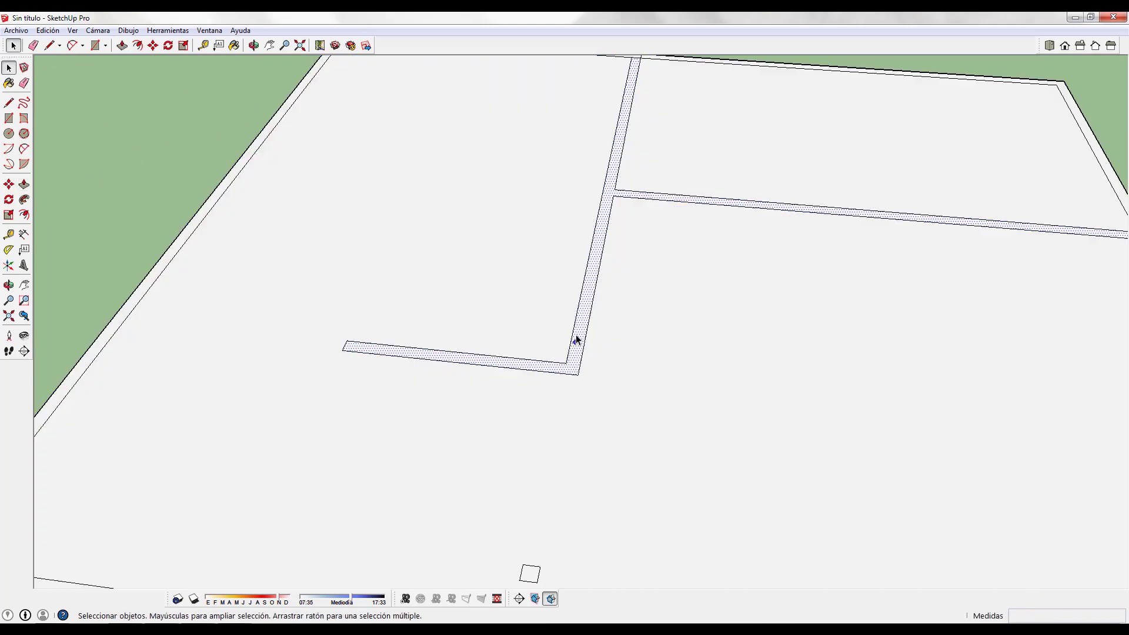
pyautogui.doubleClick(577, 337)
pyautogui.scroll(-6, 592, 333)
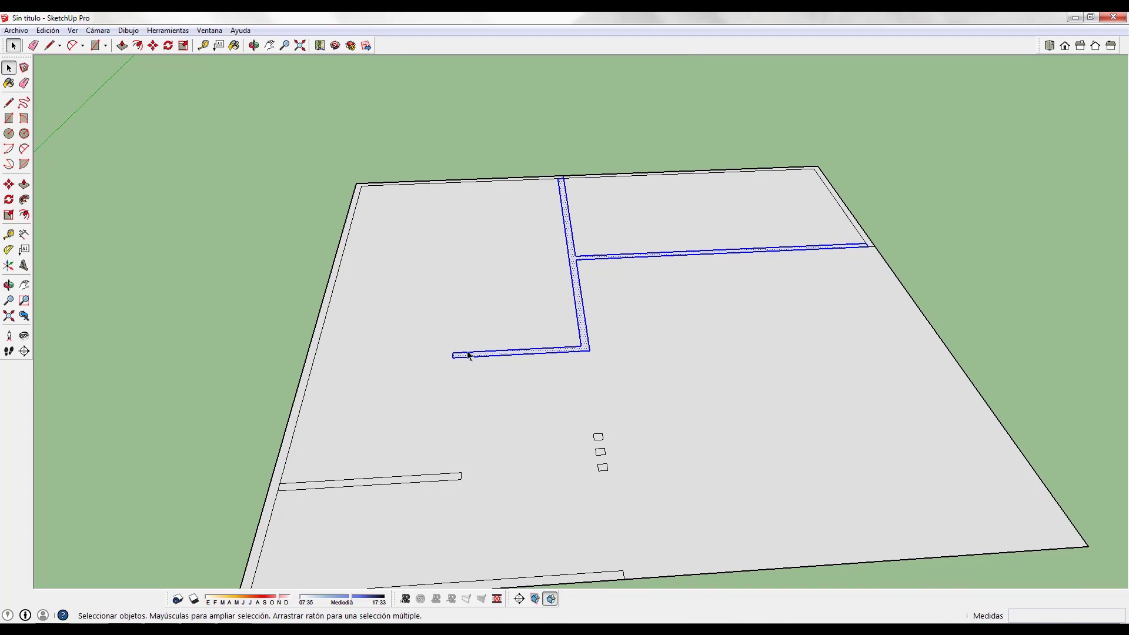
pyautogui.scroll(8, 559, 187)
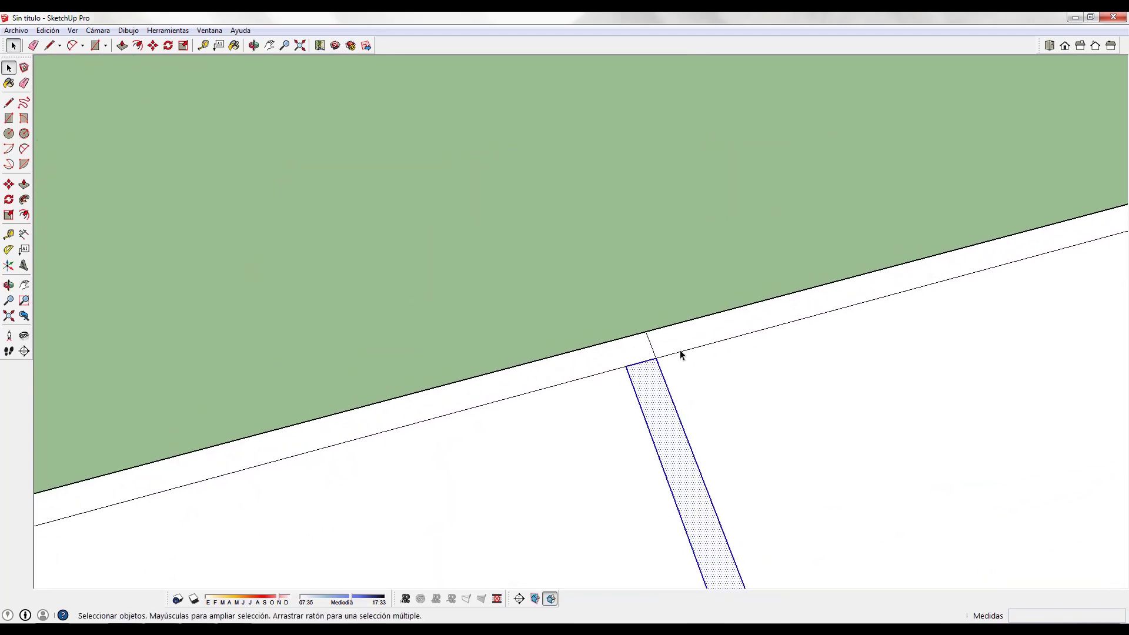
pyautogui.scroll(-8, 680, 354)
pyautogui.moveTo(605, 449); pyautogui.dragTo(541, 411, button='middle')
pyautogui.rightClick(541, 410)
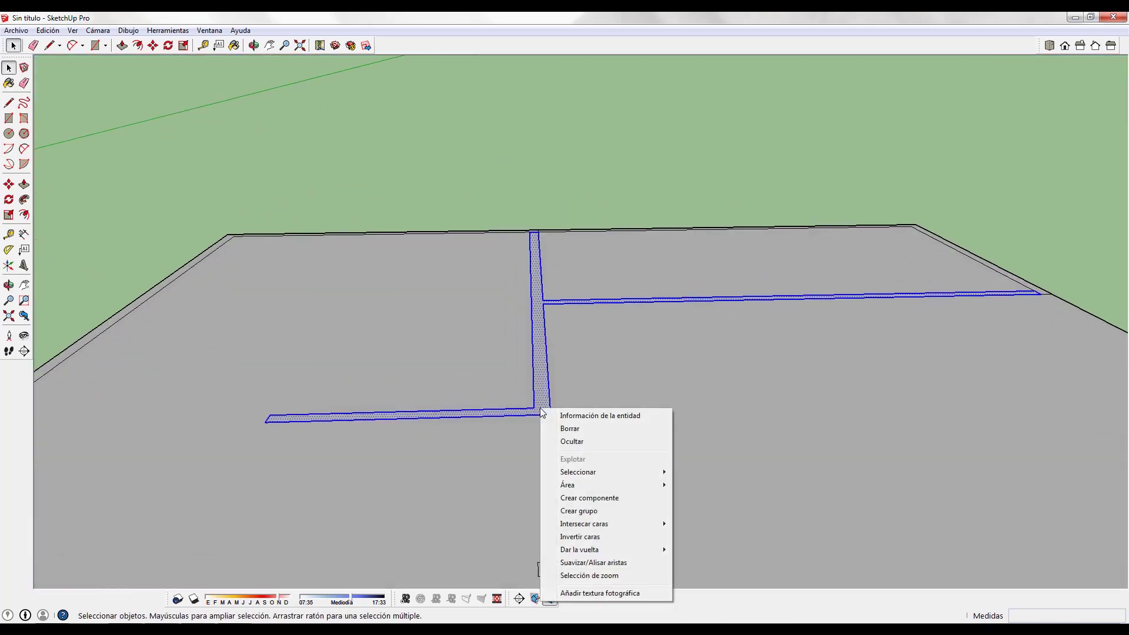
pyautogui.click(581, 512)
# Step: Open the central partition group and raise its face into walls with Push/Pull
pyautogui.moveTo(581, 512); pyautogui.dragTo(530, 412, button='middle')
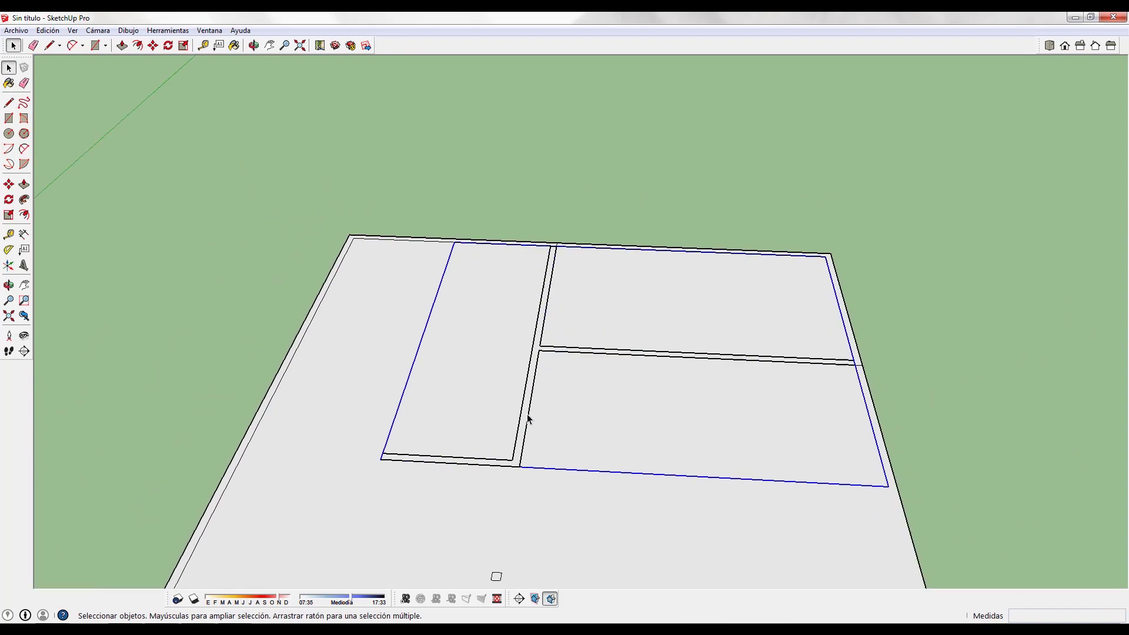
pyautogui.doubleClick(526, 422)
pyautogui.press('p')
pyautogui.moveTo(534, 345); pyautogui.dragTo(518, 240)
pyautogui.moveTo(518, 240); pyautogui.dragTo(654, 390, button='middle')
pyautogui.press('space')
# Step: Make the short partition strip near the front wall a group
pyautogui.scroll(5, 387, 504)
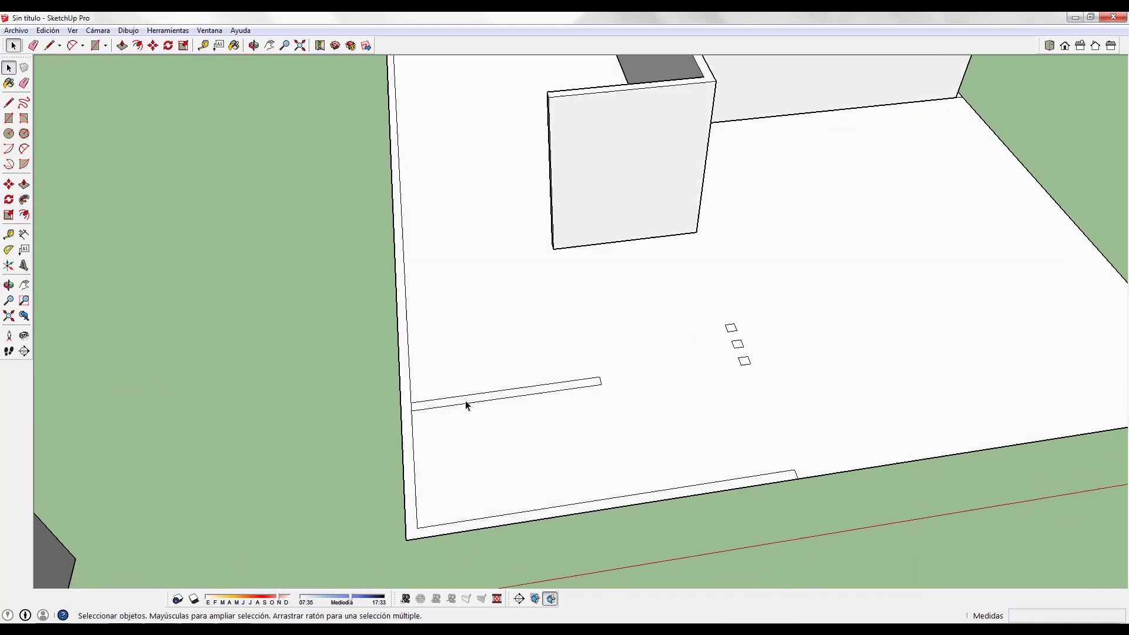
pyautogui.click(465, 400)
pyautogui.rightClick(467, 403)
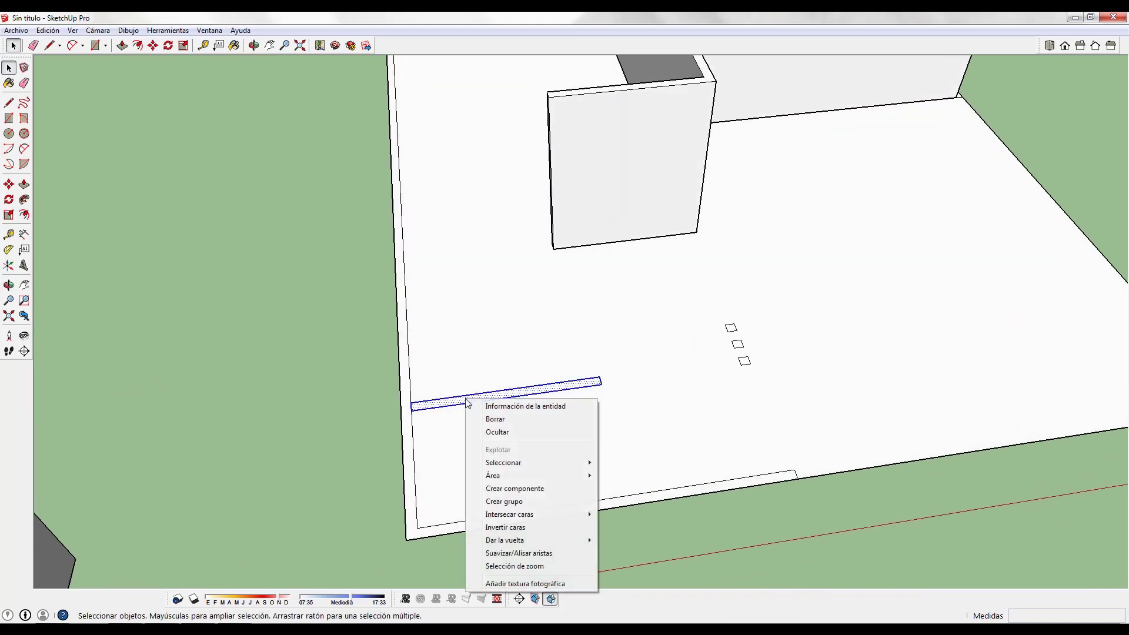
pyautogui.click(504, 501)
# Step: Open the short partition's group, raise it with Push/Pull to the central walls' height and leave the group
pyautogui.doubleClick(509, 400)
pyautogui.press('p')
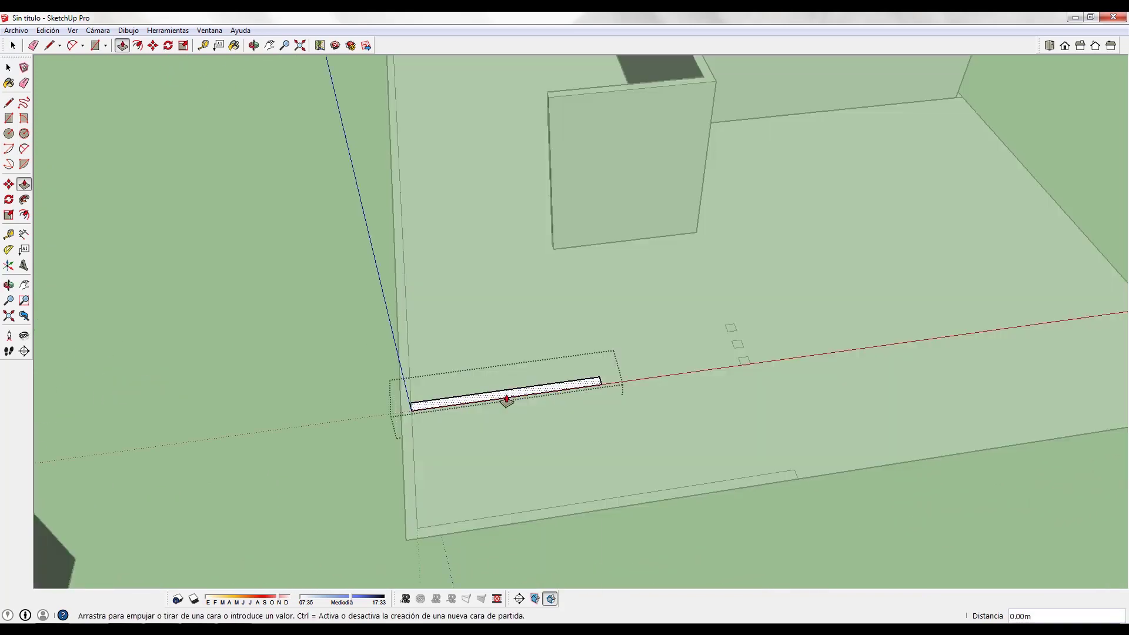
pyautogui.moveTo(507, 400); pyautogui.dragTo(676, 88)
pyautogui.scroll(-4, 651, 124)
pyautogui.moveTo(641, 259); pyautogui.dragTo(870, 299, button='middle')
pyautogui.press('space')
pyautogui.click(518, 341)
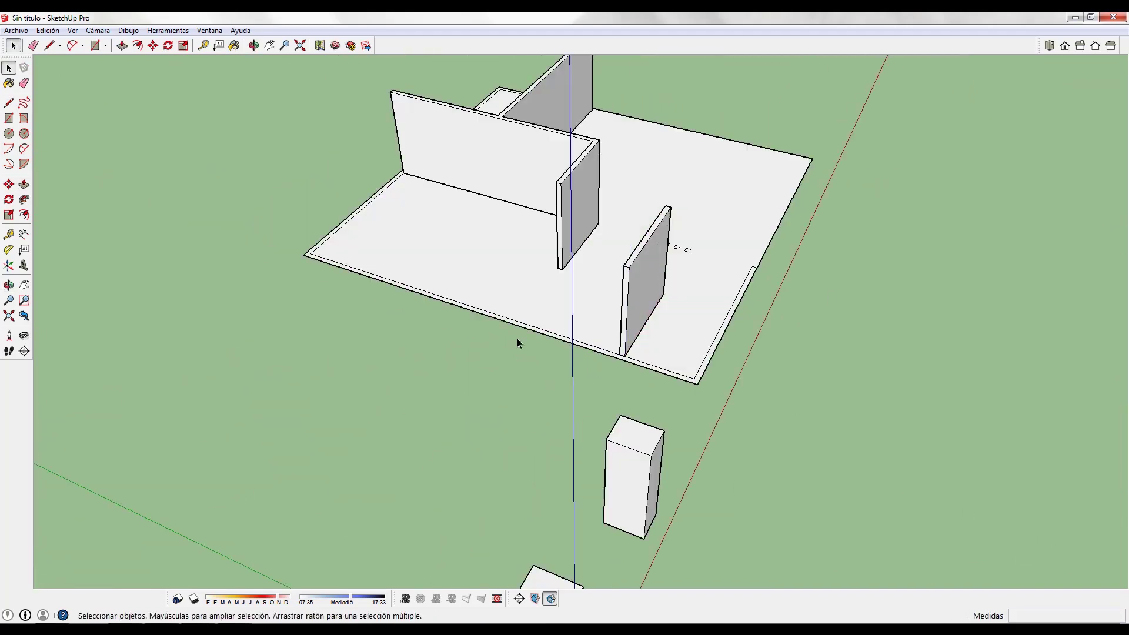
# Step: Clear the leftover dividing lines from the outer wall strip
pyautogui.moveTo(518, 342); pyautogui.dragTo(140, 263, button='middle')
pyautogui.moveTo(782, 276); pyautogui.dragTo(573, 312, button='middle')
pyautogui.scroll(3, 458, 425)
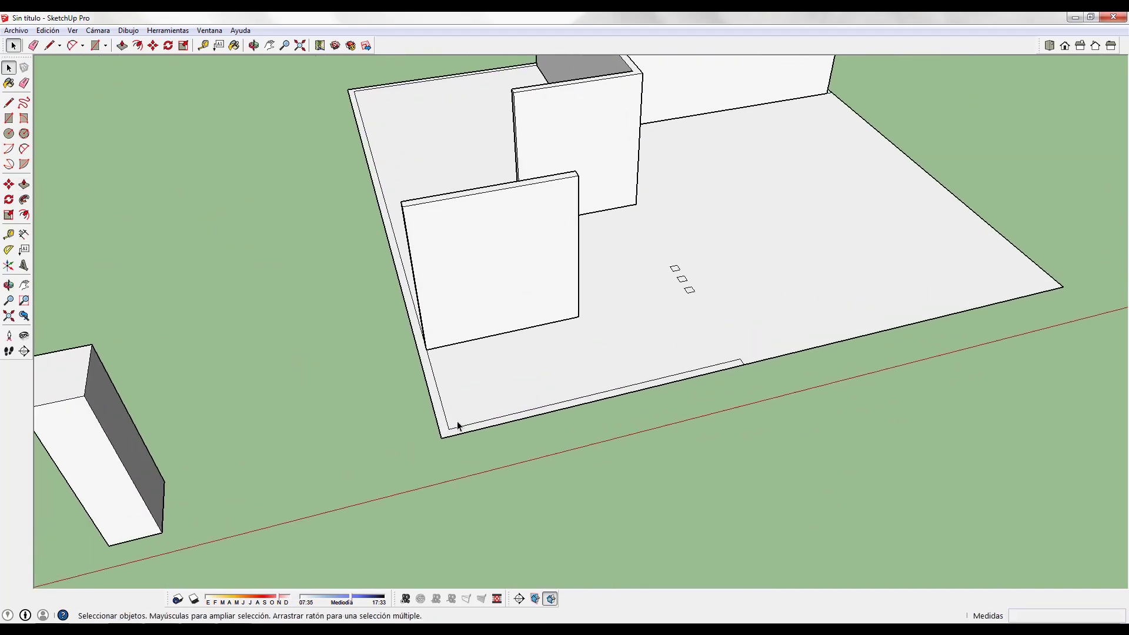
pyautogui.moveTo(428, 294); pyautogui.dragTo(887, 399, button='middle')
pyautogui.moveTo(647, 253)
pyautogui.mouseDown(button='middle')
pyautogui.moveTo(958, 211)
pyautogui.moveTo(1012, 259)
pyautogui.mouseUp(button='middle')
pyautogui.scroll(3, 642, 177)
pyautogui.press('e')
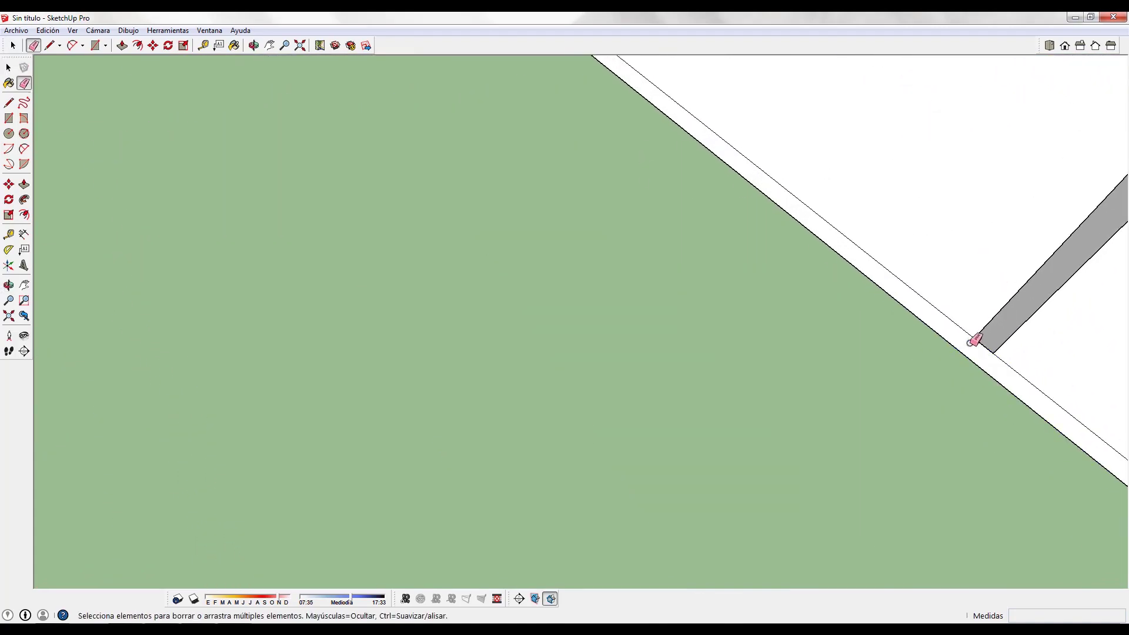
pyautogui.moveTo(974, 340); pyautogui.dragTo(721, 245, button='middle')
pyautogui.scroll(-5, 859, 219)
pyautogui.moveTo(859, 220)
pyautogui.mouseDown(button='middle')
pyautogui.moveTo(517, 201)
pyautogui.moveTo(752, 287)
pyautogui.moveTo(599, 326)
pyautogui.mouseUp(button='middle')
# Step: Make the outer wall strip a group
pyautogui.press('space')
pyautogui.scroll(3, 755, 341)
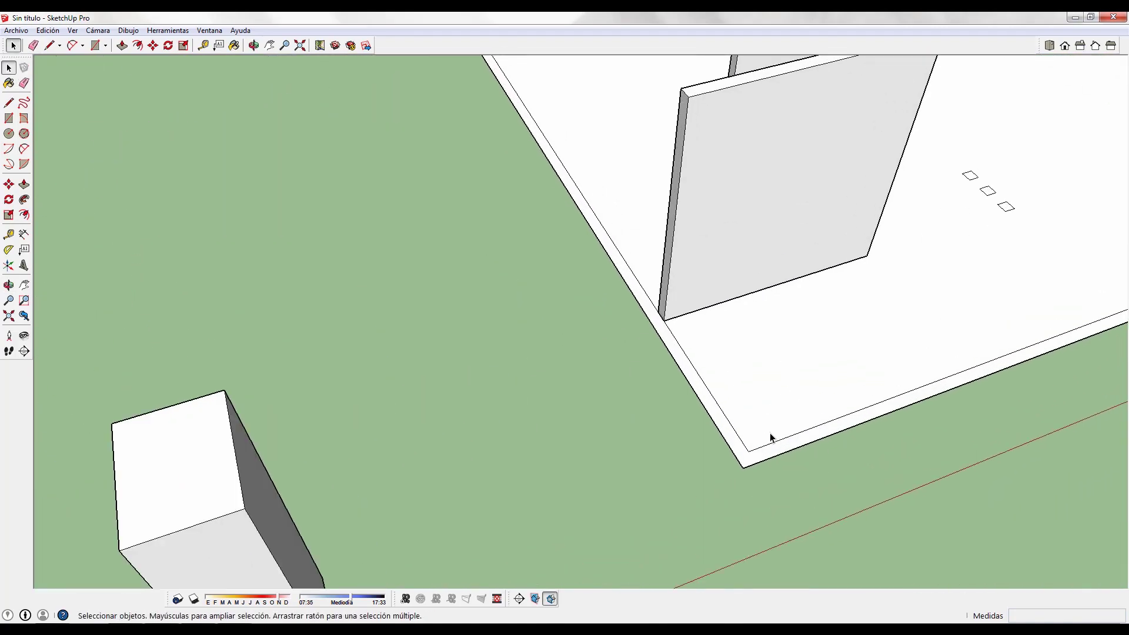
pyautogui.rightClick(758, 463)
pyautogui.click(810, 368)
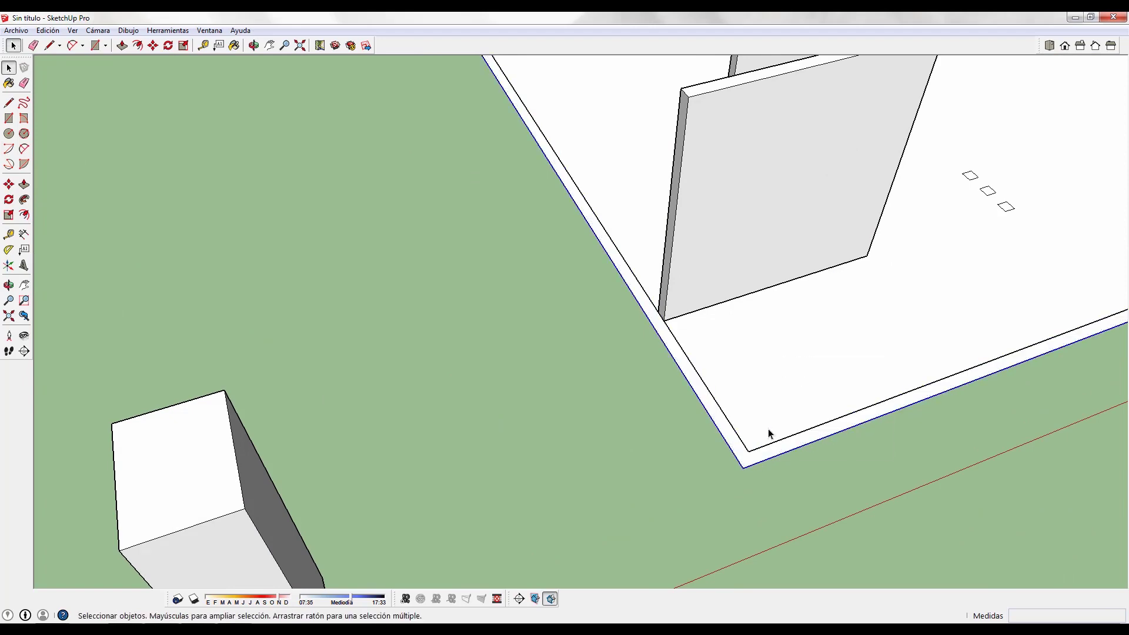
# Step: Open the outer wall group, raise it with Push/Pull to the partitions' height and leave the group
pyautogui.doubleClick(759, 458)
pyautogui.moveTo(749, 461); pyautogui.dragTo(407, 238, button='middle')
pyautogui.press('p')
pyautogui.moveTo(580, 249); pyautogui.dragTo(875, 249, button='middle')
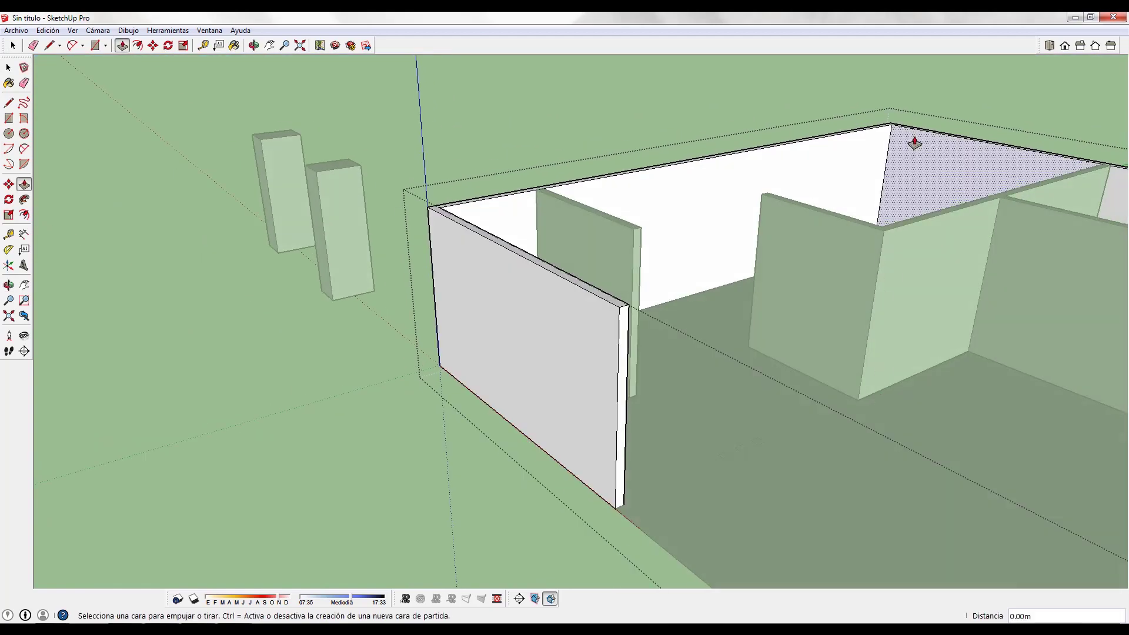
pyautogui.moveTo(554, 280); pyautogui.dragTo(882, 368, button='middle')
pyautogui.moveTo(581, 248); pyautogui.dragTo(554, 224, button='middle')
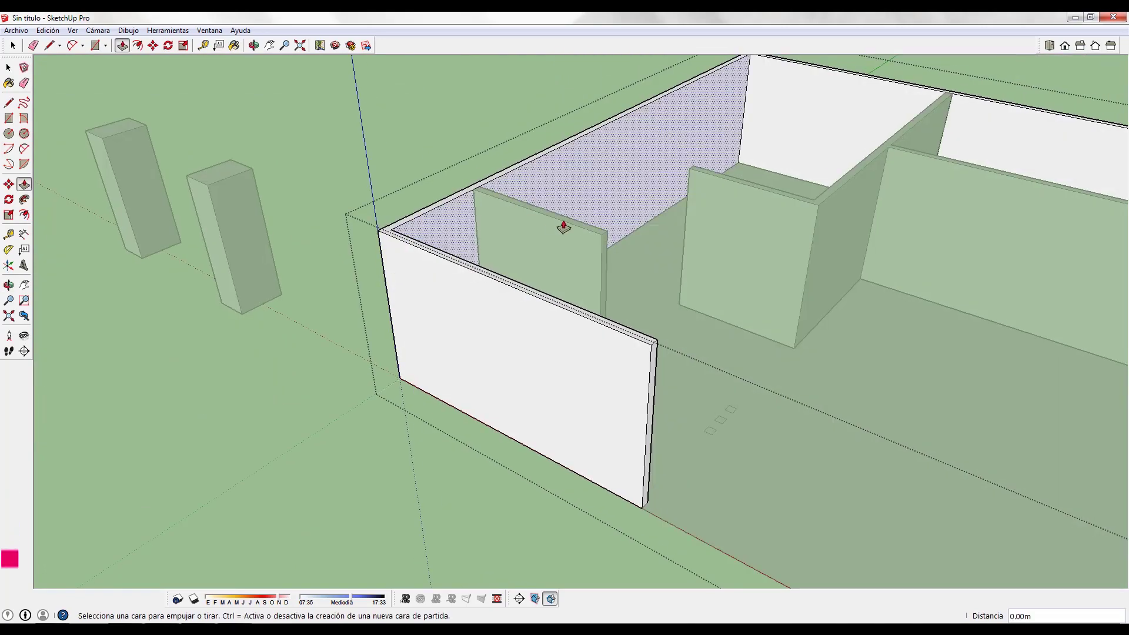
pyautogui.scroll(3, 555, 227)
pyautogui.press('space')
pyautogui.click(554, 227)
pyautogui.scroll(-5, 612, 336)
pyautogui.moveTo(613, 335); pyautogui.dragTo(499, 259, button='middle')
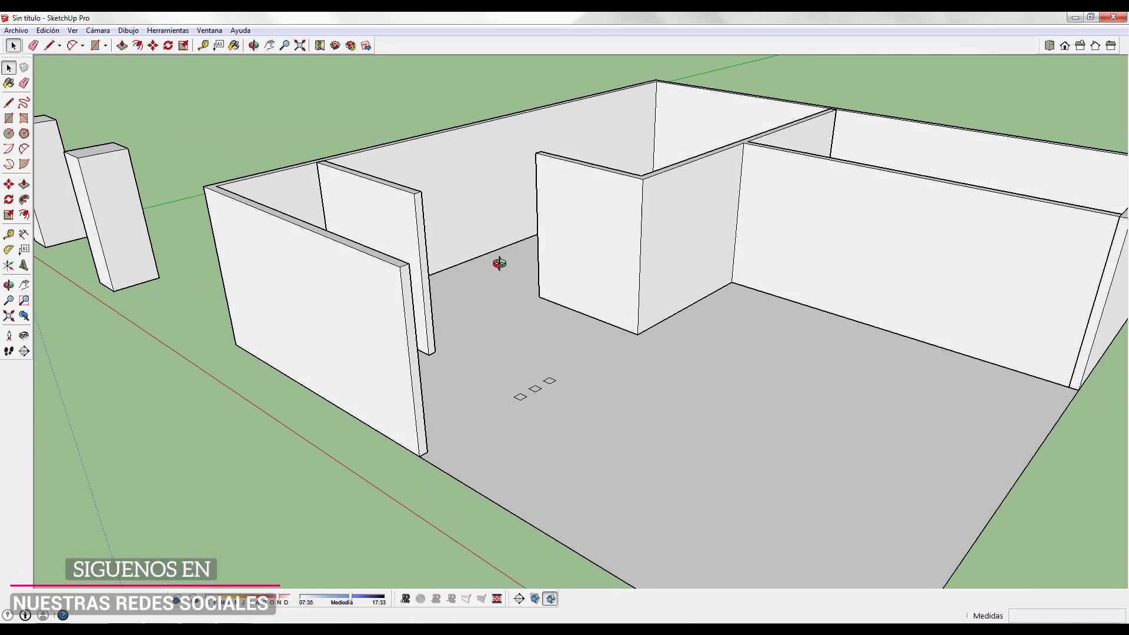
pyautogui.scroll(-3, 495, 376)
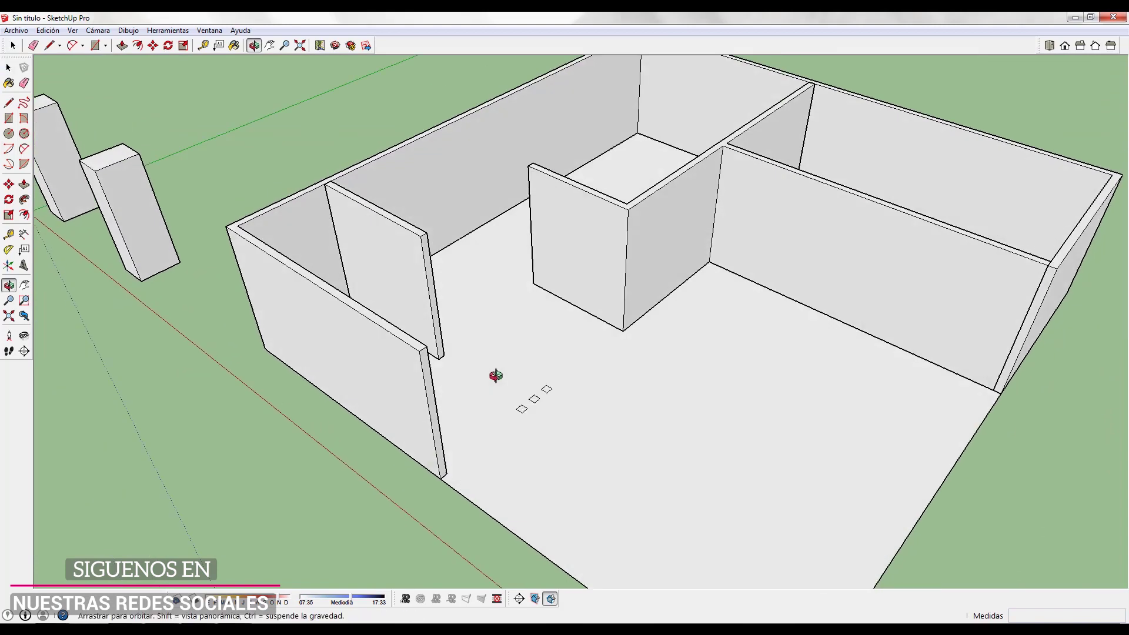
# Step: Group the small column squares on the floor and raise all three with Push/Pull
pyautogui.scroll(10, 530, 403)
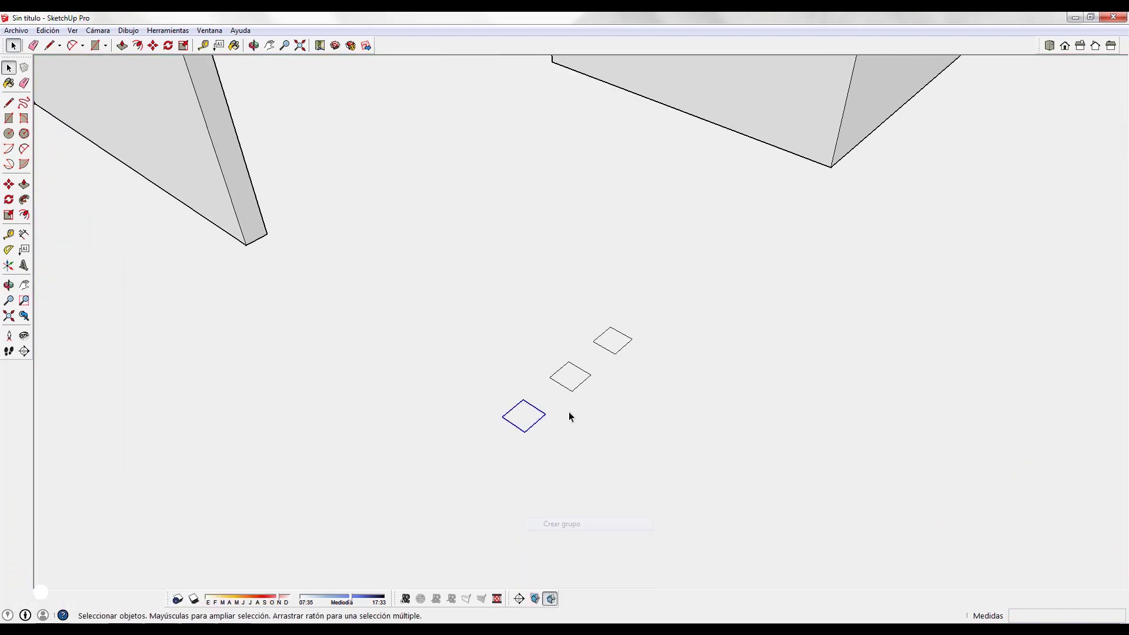
pyautogui.rightClick(570, 377)
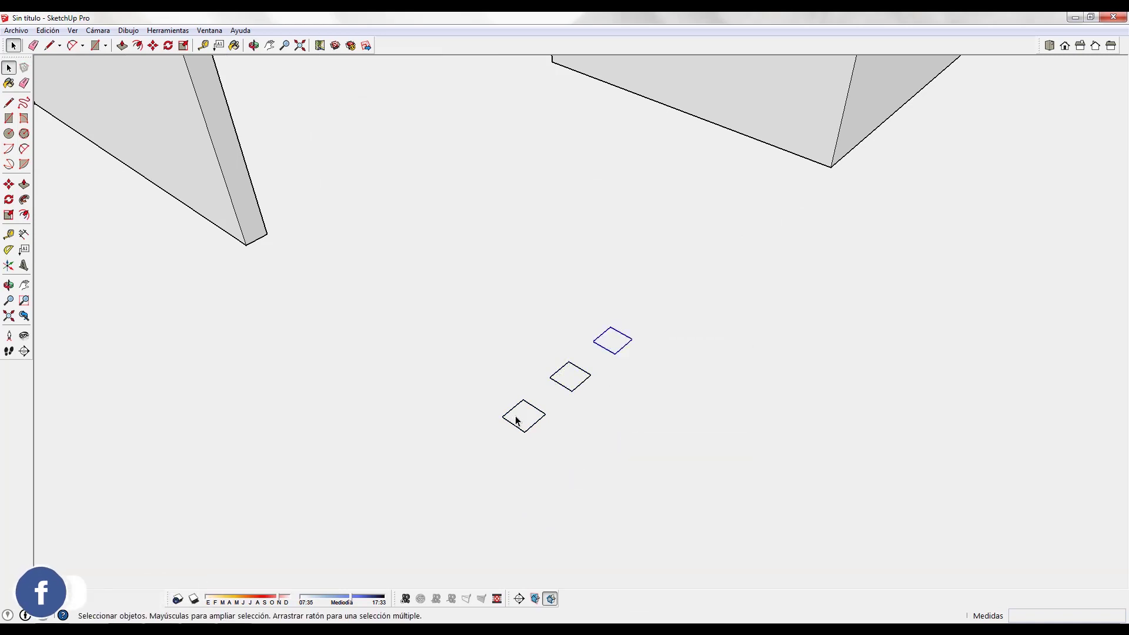
pyautogui.press('p')
pyautogui.doubleClick(520, 414)
pyautogui.press('p')
pyautogui.doubleClick(569, 378)
pyautogui.doubleClick(615, 342)
pyautogui.press('space')
pyautogui.press('Escape')
# Step: Copy the entire house about 18 m along the red axis, beside the original
pyautogui.scroll(-6, 617, 350)
pyautogui.moveTo(617, 348); pyautogui.dragTo(504, 366, button='middle')
pyautogui.scroll(-5, 461, 262)
pyautogui.keyDown('shift'); pyautogui.moveTo(461, 262); pyautogui.dragTo(573, 324, button='middle'); pyautogui.keyUp('shift')
pyautogui.moveTo(276, 143); pyautogui.dragTo(680, 457)
pyautogui.press('m')
pyautogui.press('ctrl')
pyautogui.click(480, 385)
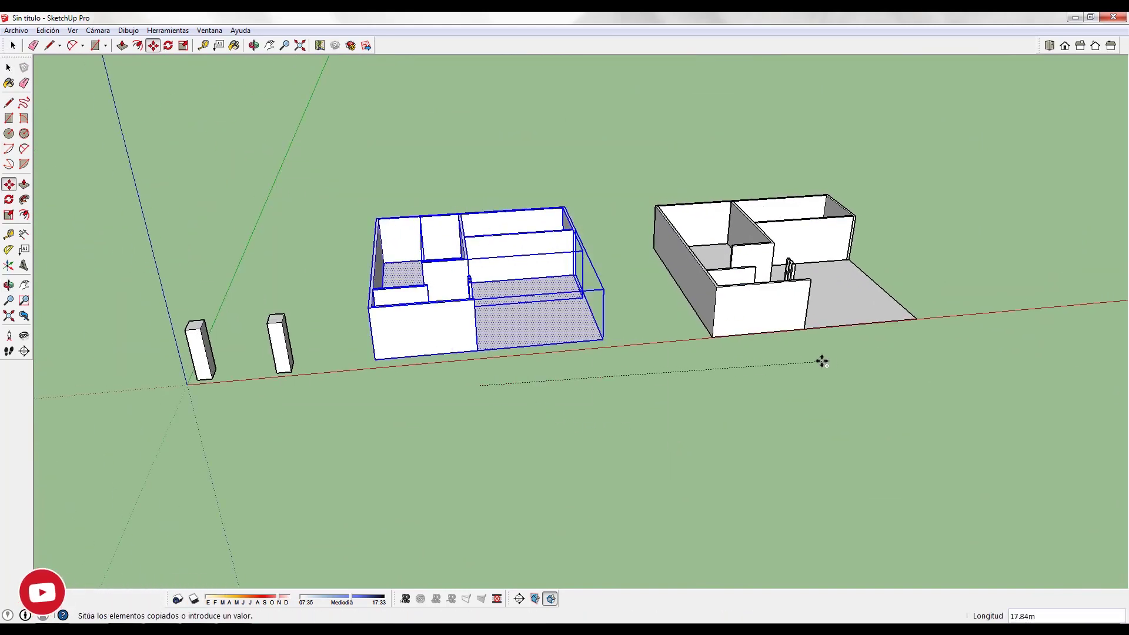
pyautogui.click(813, 357)
pyautogui.press('space')
# Step: Explode all the groups of the copied house and clear the selection
pyautogui.moveTo(814, 355); pyautogui.dragTo(633, 352, button='middle')
pyautogui.rightClick(630, 350)
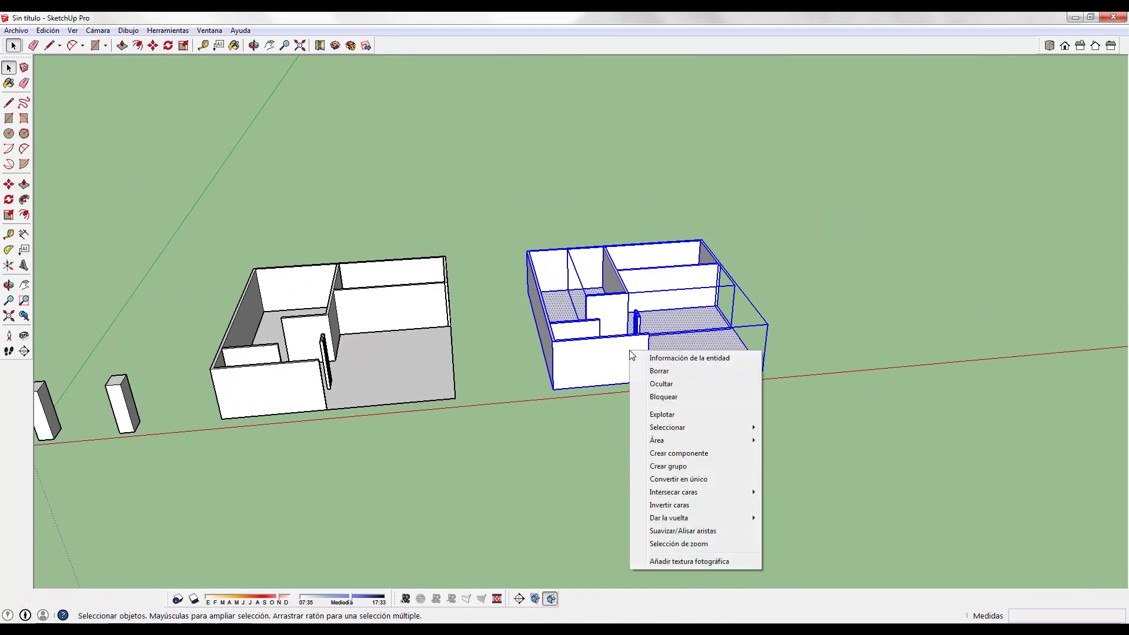
pyautogui.click(675, 418)
pyautogui.click(774, 392)
# Step: Examine the exploded copy's partition and columns, comparing them with the original house
pyautogui.scroll(6, 555, 290)
pyautogui.moveTo(555, 290); pyautogui.dragTo(551, 240, button='middle')
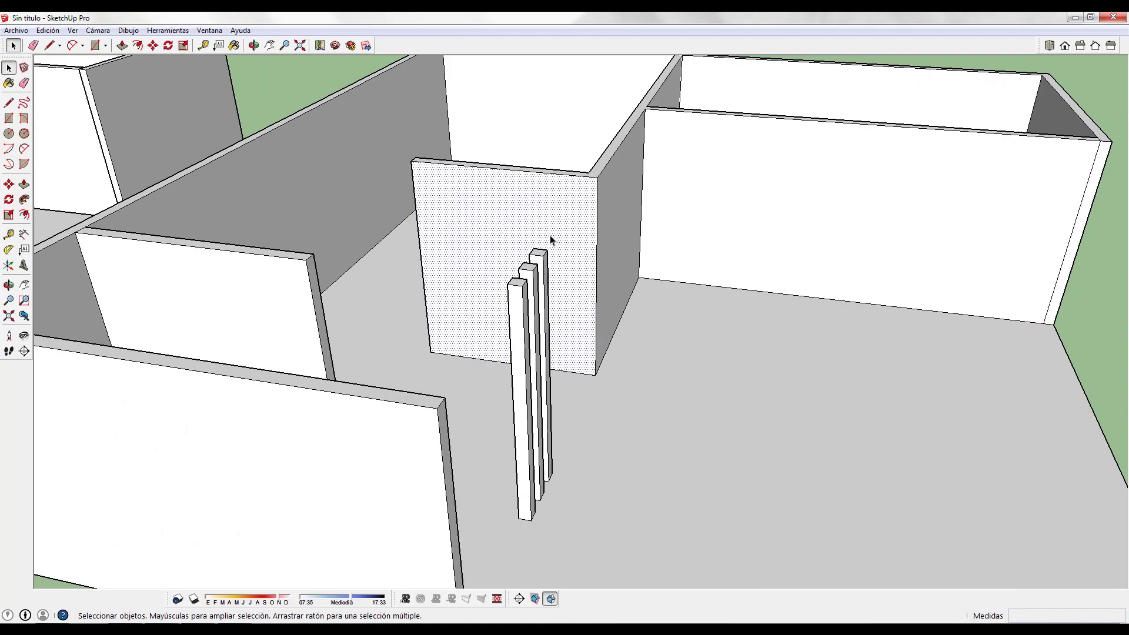
pyautogui.scroll(-8, 551, 240)
pyautogui.moveTo(628, 245); pyautogui.dragTo(731, 217, button='middle')
pyautogui.scroll(-5, 716, 268)
pyautogui.scroll(5, 796, 298)
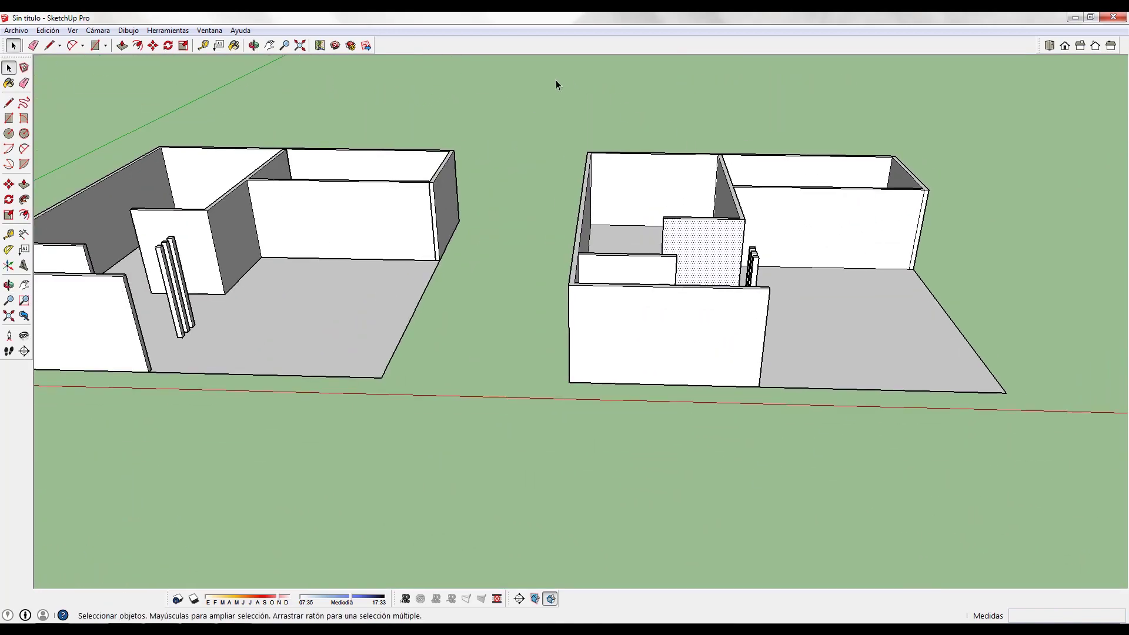
pyautogui.moveTo(1068, 506); pyautogui.dragTo(1071, 510)
# Step: Select and open the central partition group in the original house to examine how grouped walls behave
pyautogui.moveTo(947, 490); pyautogui.dragTo(701, 398, button='middle')
pyautogui.scroll(4, 662, 344)
pyautogui.moveTo(635, 328); pyautogui.dragTo(993, 412, button='middle')
pyautogui.scroll(3, 499, 267)
pyautogui.scroll(3, 594, 309)
pyautogui.scroll(-5, 683, 390)
pyautogui.scroll(4, 726, 328)
pyautogui.scroll(-4, 726, 329)
pyautogui.scroll(4, 766, 287)
pyautogui.click(742, 270)
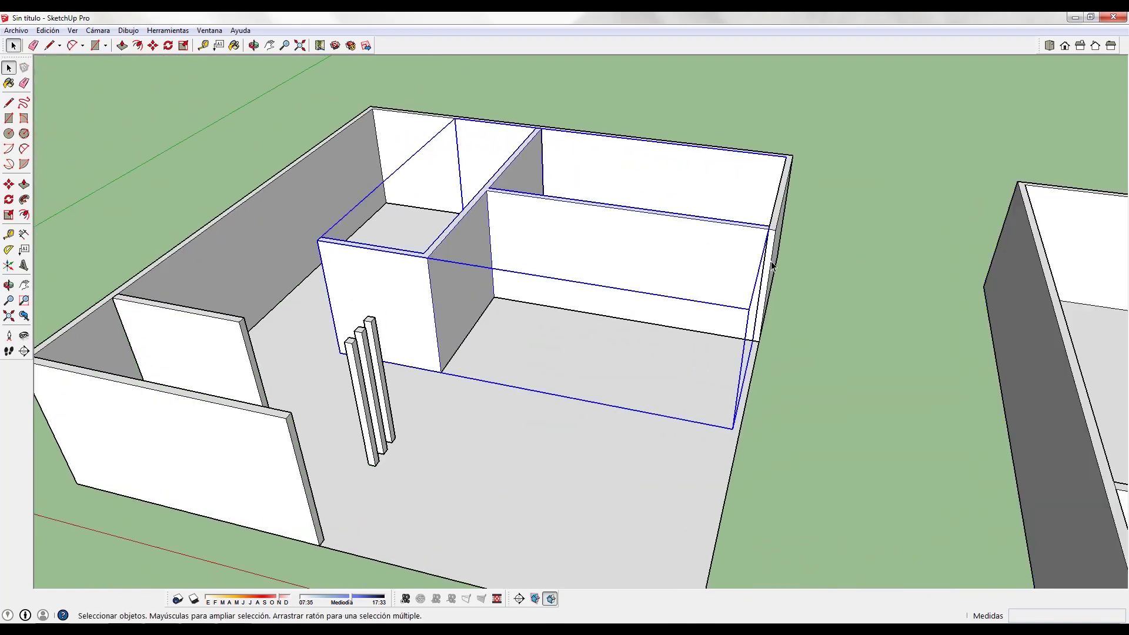
pyautogui.scroll(-4, 457, 343)
pyautogui.scroll(4, 700, 254)
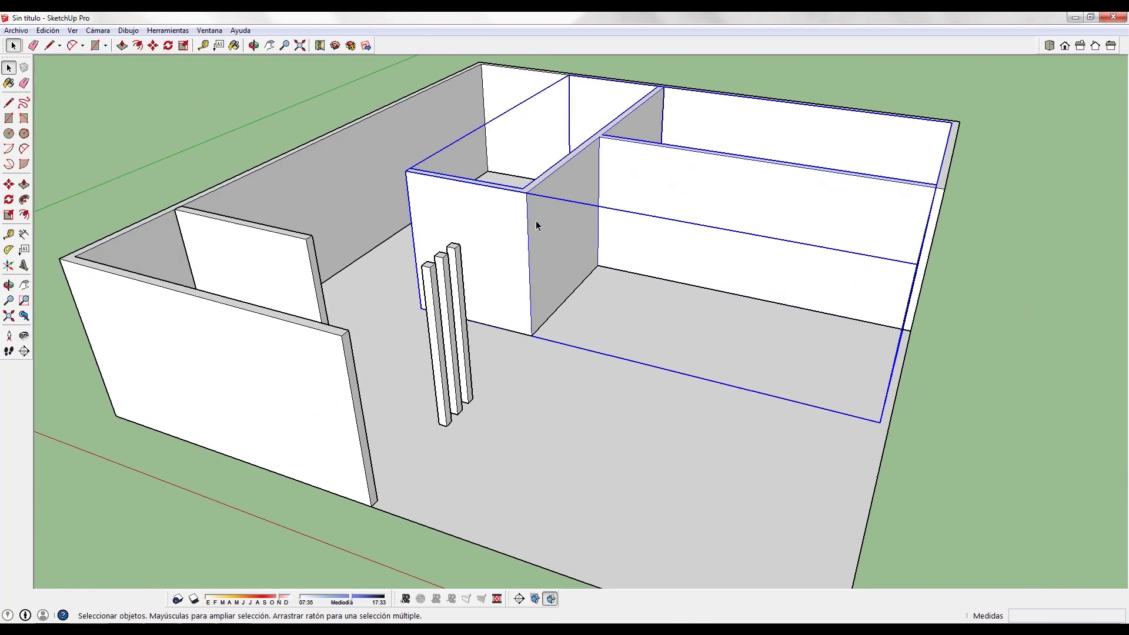
pyautogui.click(667, 234)
pyautogui.press('space')
pyautogui.doubleClick(544, 250)
pyautogui.moveTo(544, 250); pyautogui.dragTo(728, 272, button='middle')
pyautogui.scroll(-5, 729, 272)
pyautogui.click(1046, 311)
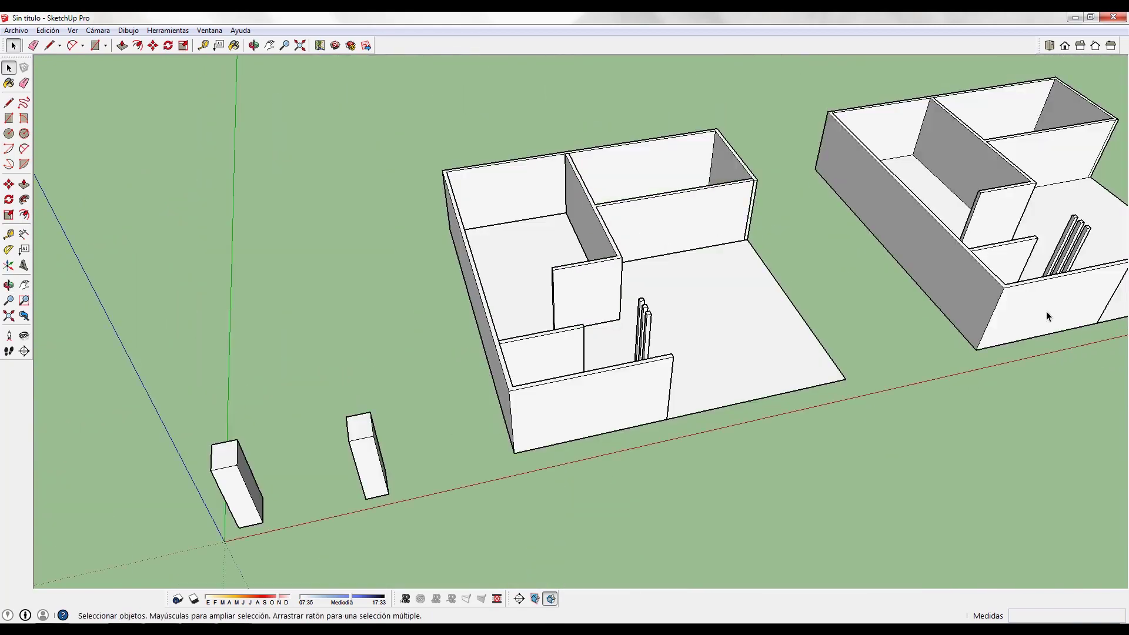
# Step: Pick individual partition faces in the exploded copy to examine how ungrouped walls select
pyautogui.moveTo(1046, 312); pyautogui.dragTo(900, 306, button='middle')
pyautogui.keyDown('shift'); pyautogui.moveTo(900, 305); pyautogui.dragTo(457, 281, button='middle'); pyautogui.keyUp('shift')
pyautogui.scroll(6, 693, 324)
pyautogui.scroll(5, 528, 271)
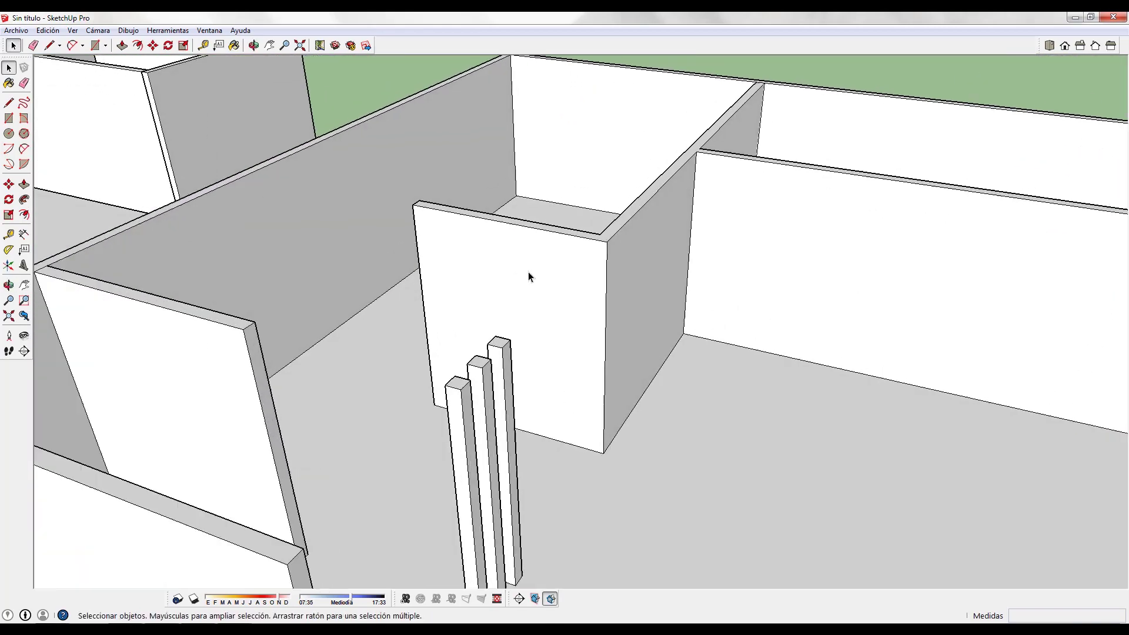
pyautogui.click(532, 273)
pyautogui.click(643, 279)
pyautogui.scroll(-6, 596, 281)
pyautogui.click(1094, 417)
# Step: Select the original house's central partition group and examine its walls and columns from several angles
pyautogui.moveTo(1094, 417); pyautogui.dragTo(390, 178, button='middle')
pyautogui.scroll(-5, 510, 310)
pyautogui.moveTo(509, 309); pyautogui.dragTo(519, 229, button='middle')
pyautogui.click(591, 253)
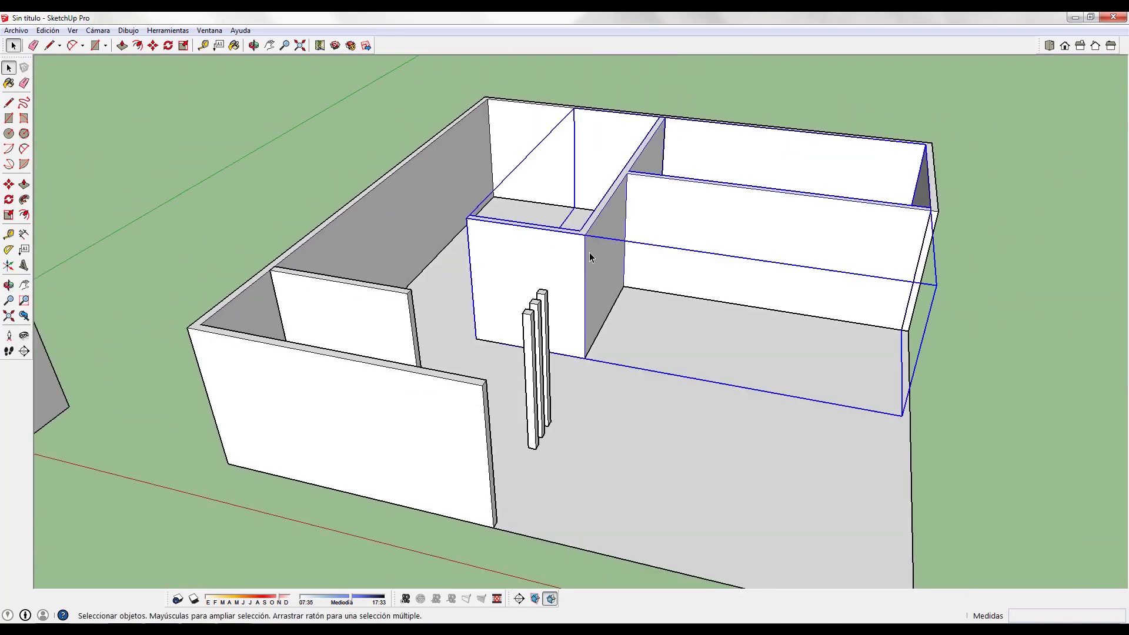
pyautogui.scroll(2, 551, 356)
pyautogui.moveTo(552, 357); pyautogui.dragTo(567, 294, button='middle')
pyautogui.scroll(3, 573, 290)
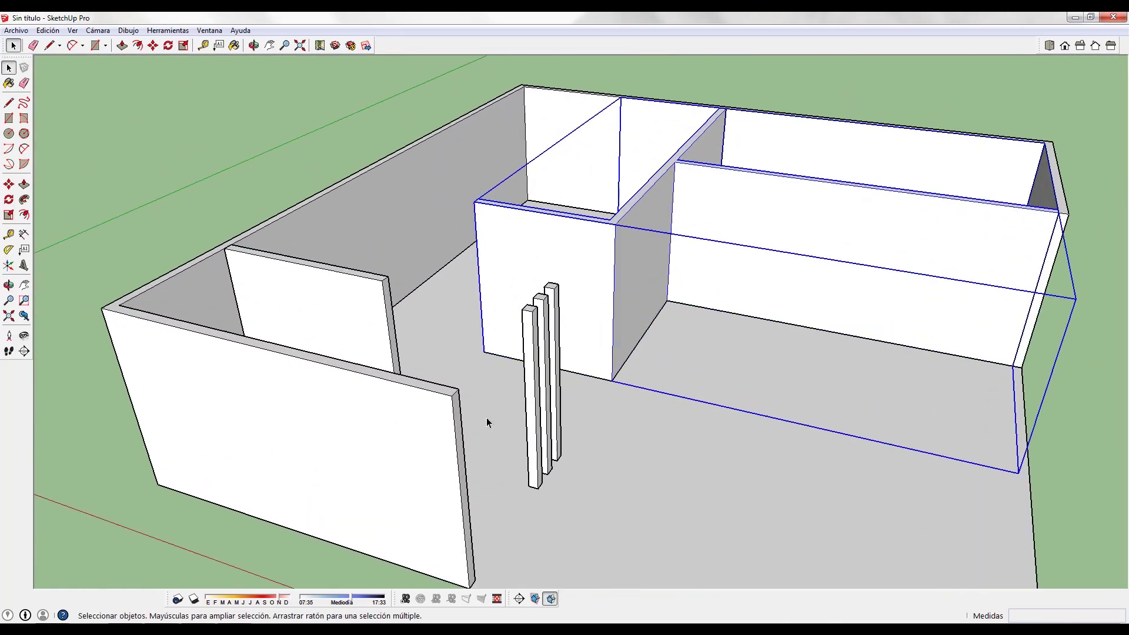
pyautogui.scroll(-2, 601, 334)
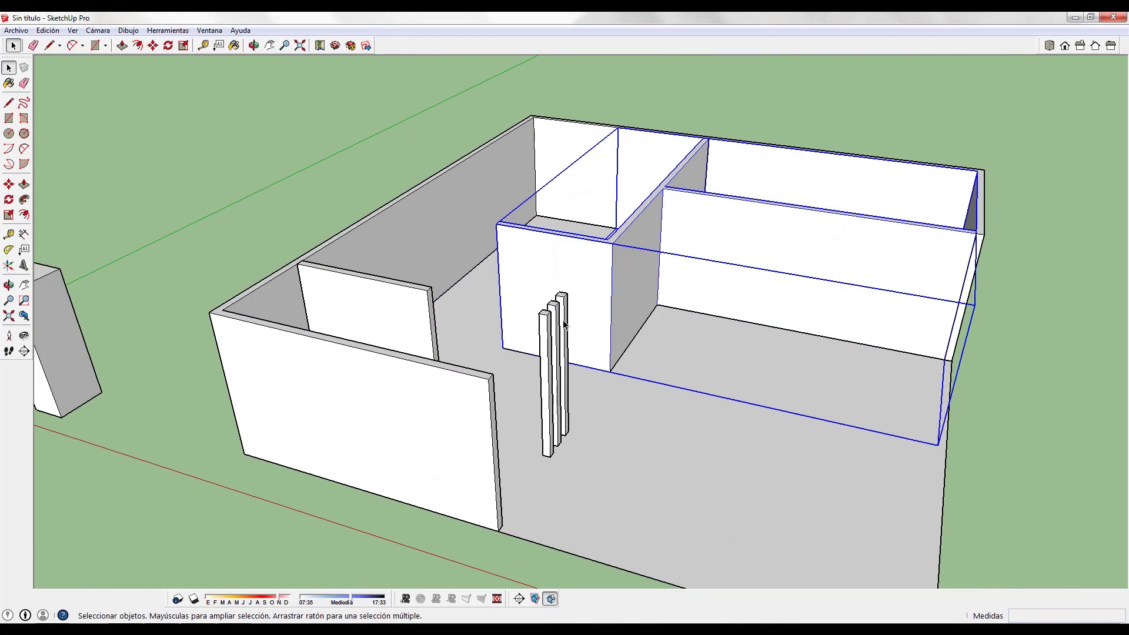
pyautogui.scroll(-2, 674, 373)
pyautogui.keyDown('shift'); pyautogui.moveTo(595, 343); pyautogui.dragTo(562, 300, button='middle'); pyautogui.keyUp('shift')
pyautogui.scroll(3, 519, 291)
pyautogui.keyDown('shift'); pyautogui.moveTo(471, 268); pyautogui.dragTo(596, 388, button='middle'); pyautogui.keyUp('shift')
pyautogui.press('space')
pyautogui.moveTo(689, 270); pyautogui.dragTo(465, 225, button='middle')
pyautogui.moveTo(555, 290); pyautogui.dragTo(689, 307, button='middle')
pyautogui.scroll(2, 781, 331)
pyautogui.scroll(-3, 782, 331)
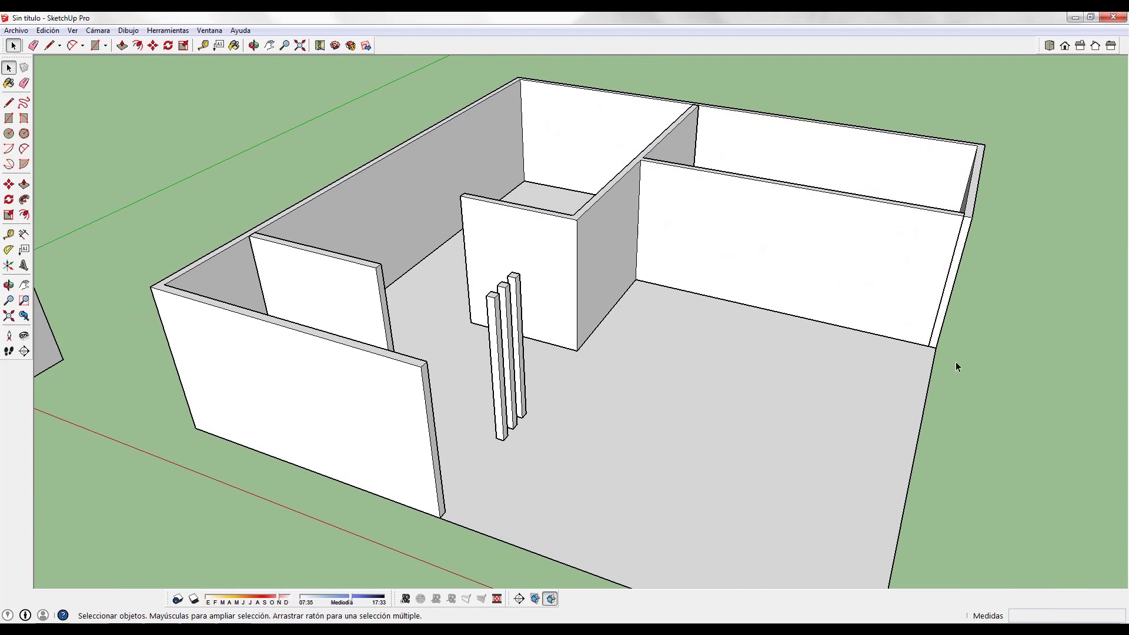
# Step: Paint the three small columns with Color_002 from the Colores collection
pyautogui.press('b')
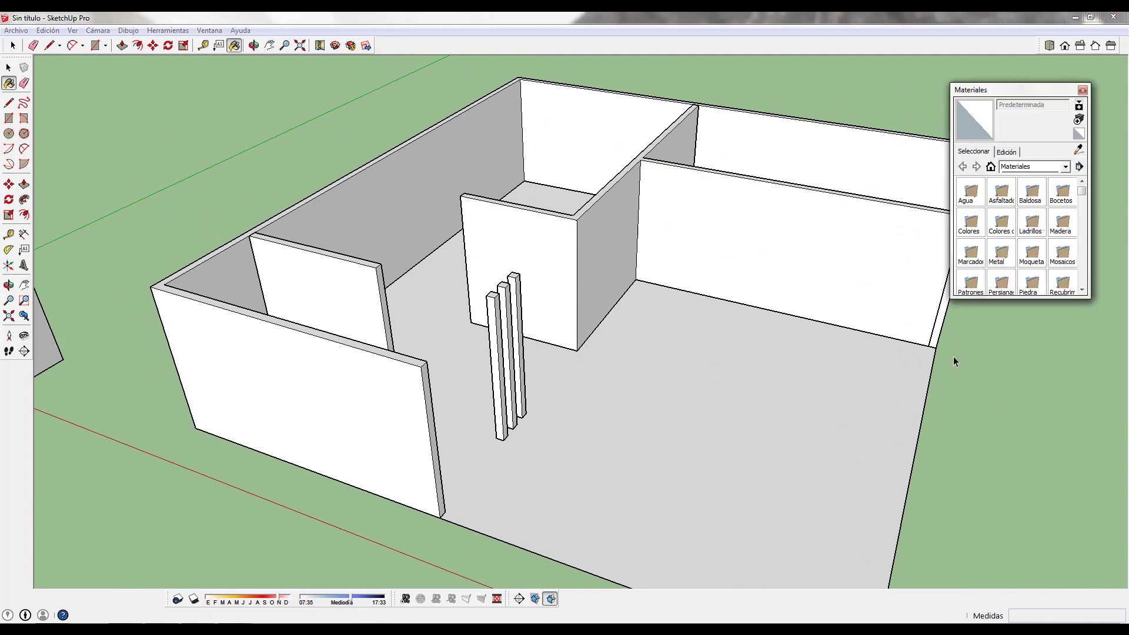
pyautogui.click(1028, 167)
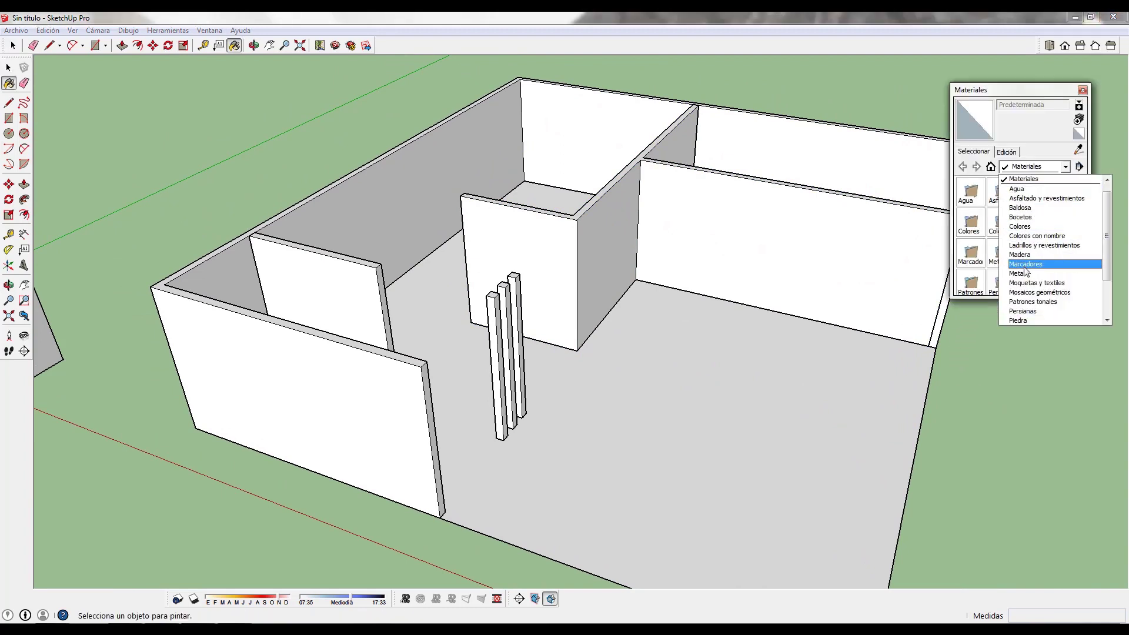
pyautogui.click(1033, 228)
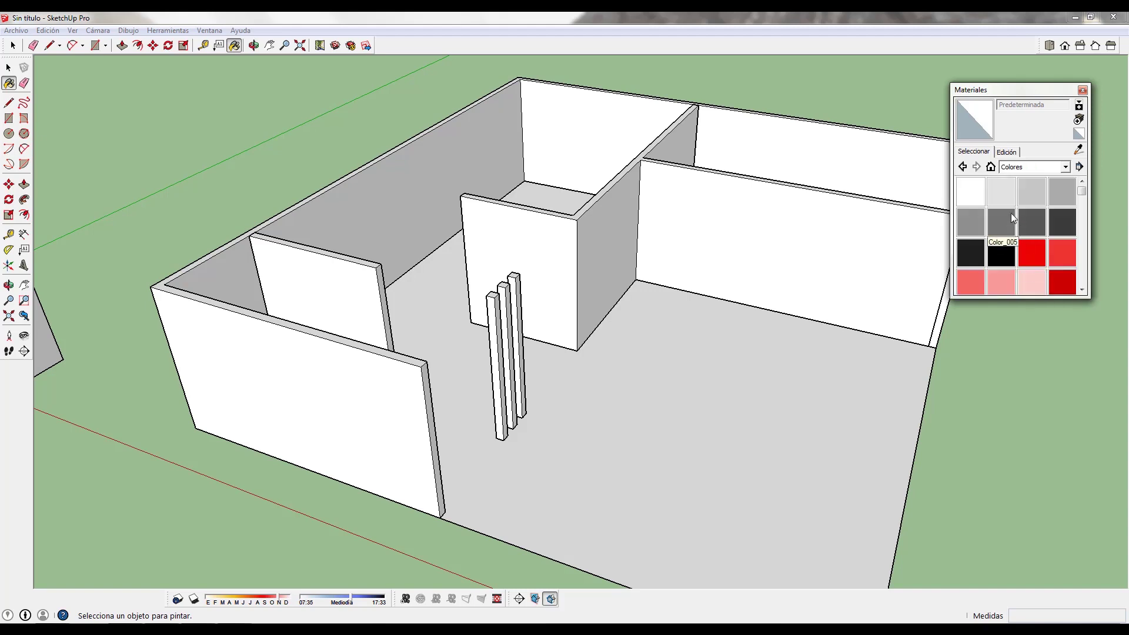
pyautogui.click(1026, 197)
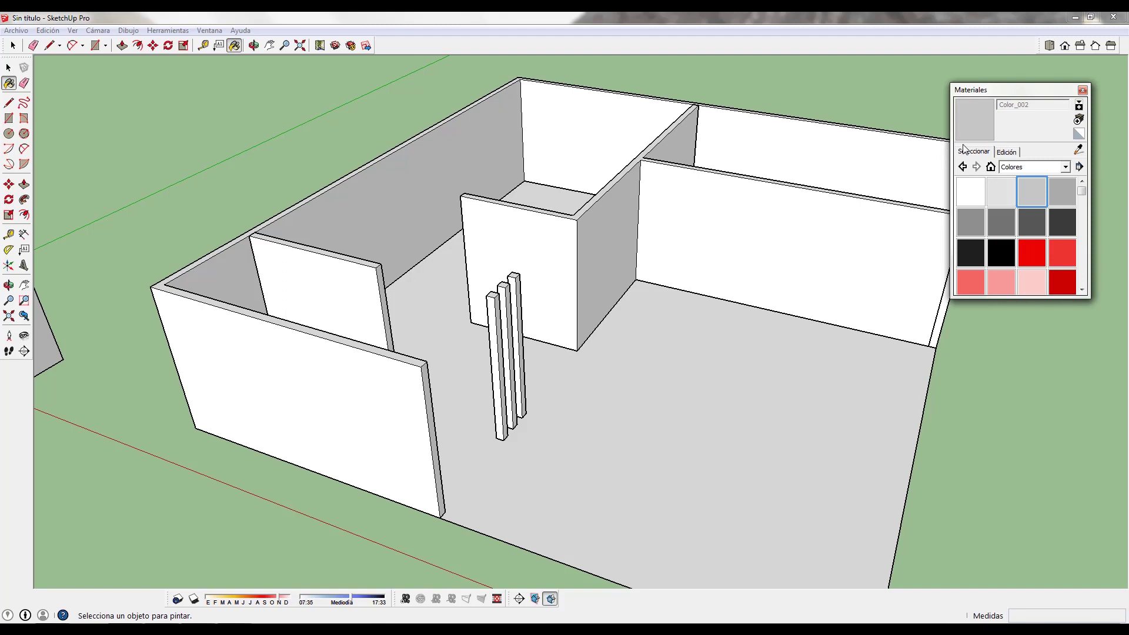
pyautogui.click(498, 311)
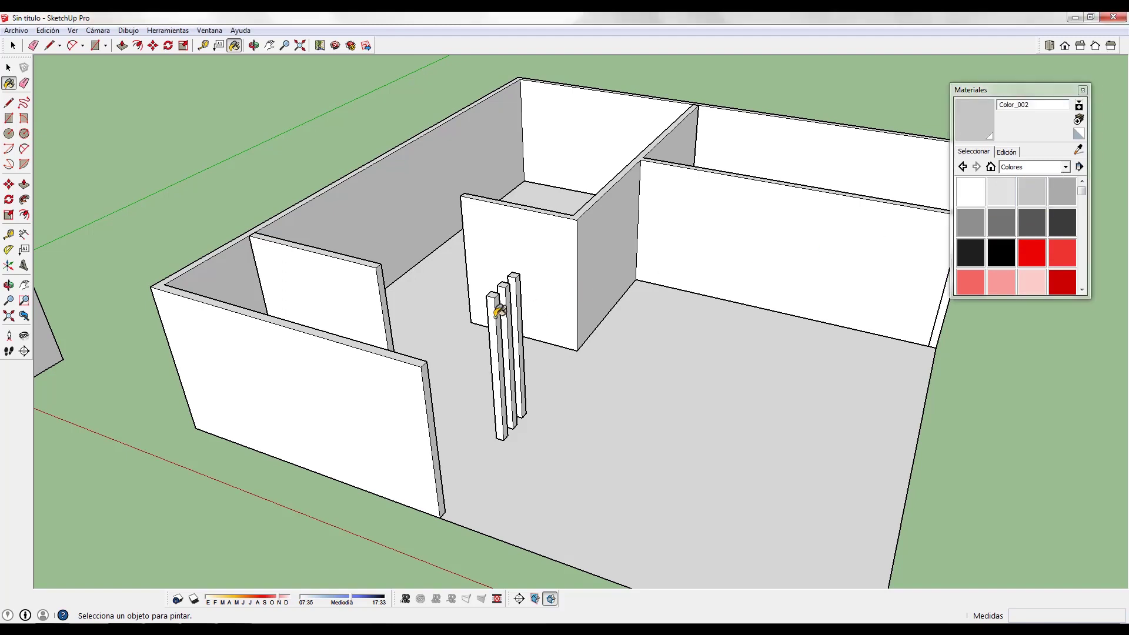
pyautogui.click(519, 290)
pyautogui.scroll(-2, 587, 327)
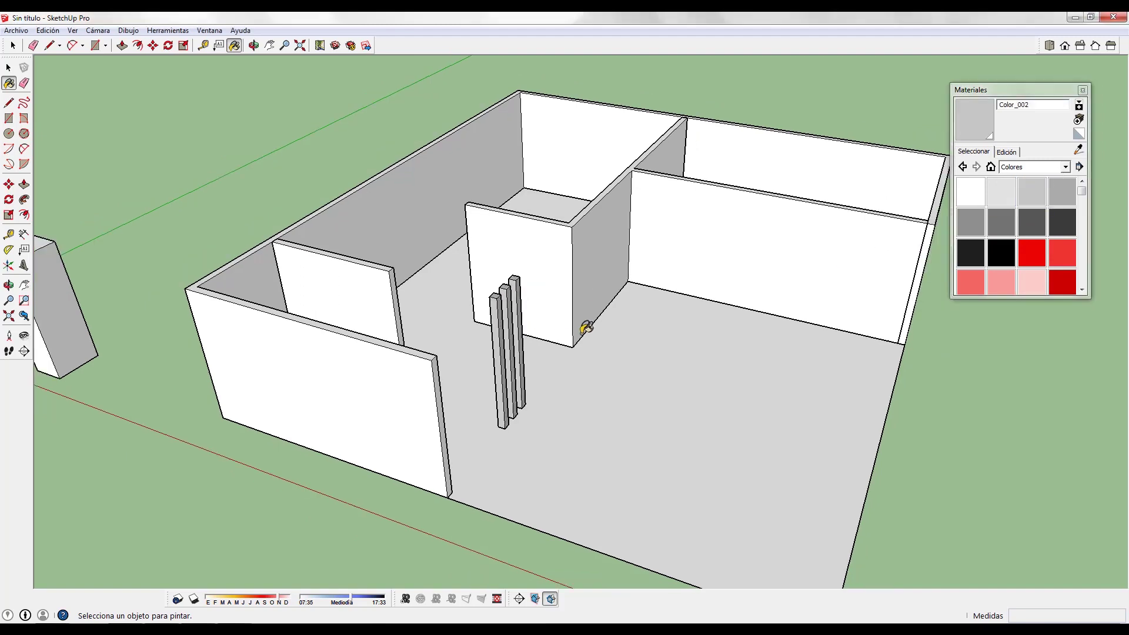
# Step: Paint the outer walls, central partitions and short partition with Color_001
pyautogui.moveTo(1084, 189)
pyautogui.mouseDown()
pyautogui.moveTo(1085, 206)
pyautogui.moveTo(1068, 186)
pyautogui.mouseUp()
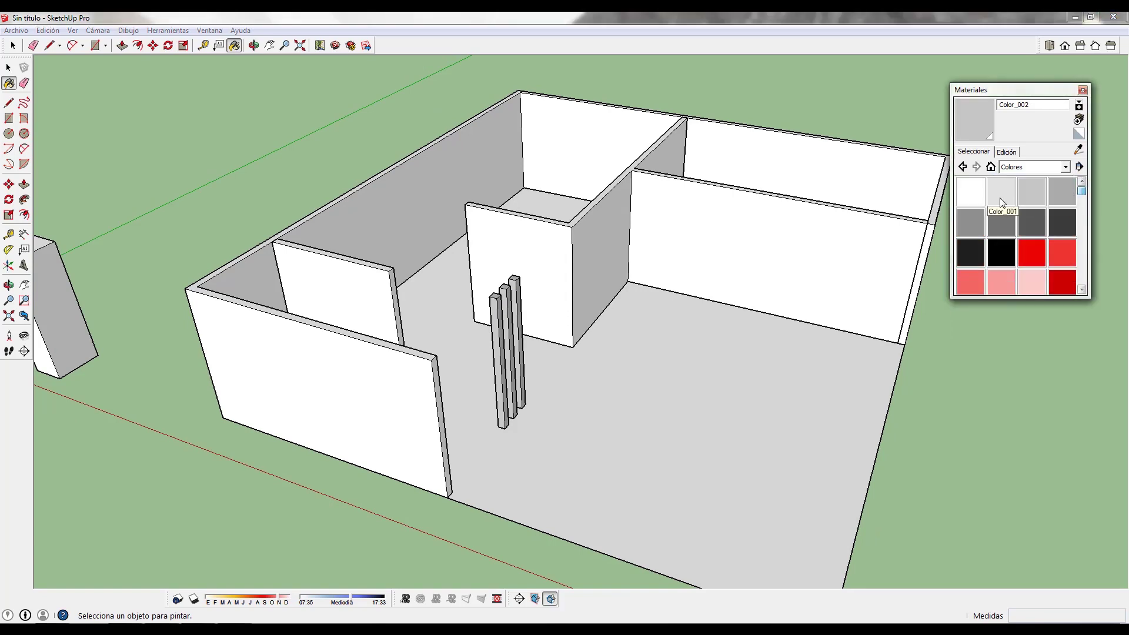
pyautogui.click(740, 212)
pyautogui.click(735, 158)
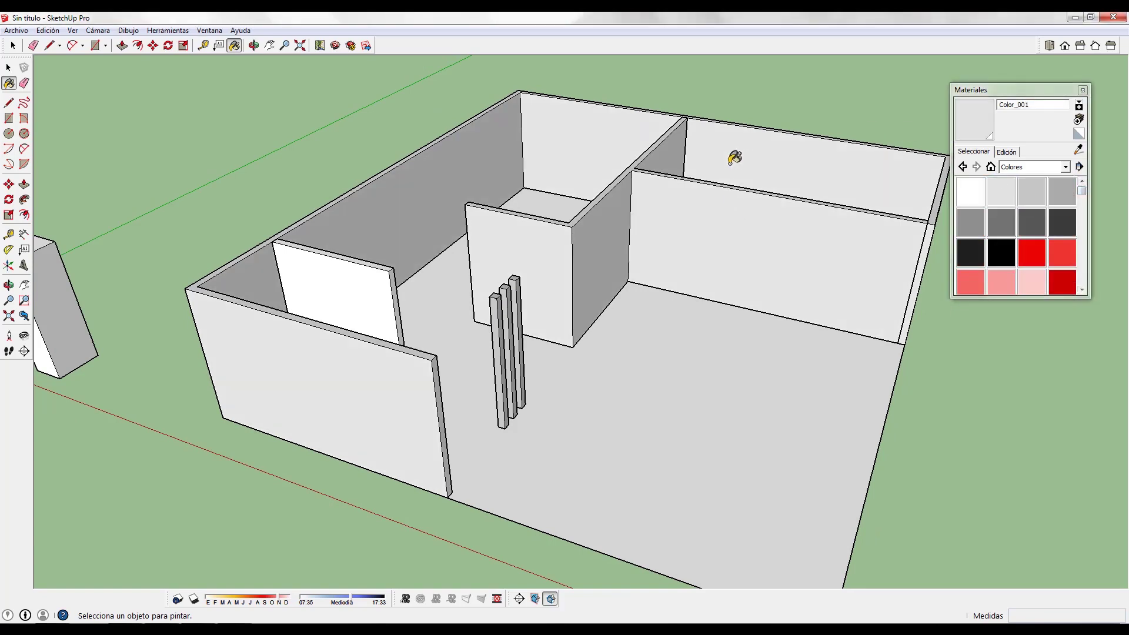
pyautogui.click(368, 269)
pyautogui.moveTo(456, 320); pyautogui.dragTo(471, 284, button='middle')
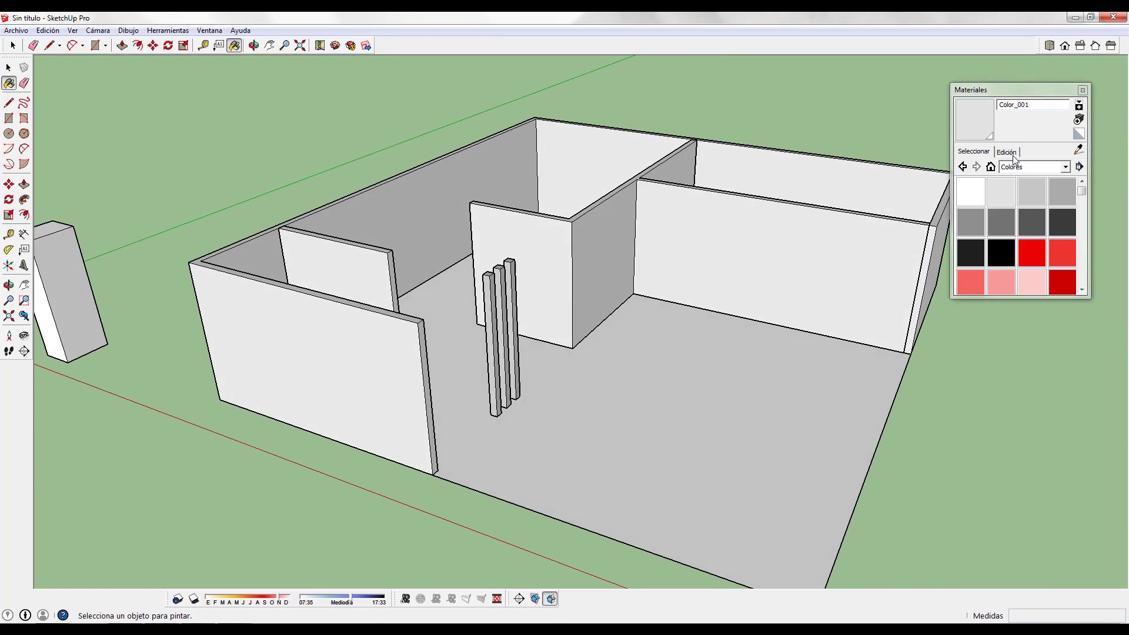
# Step: Paint the main floor with Vegetación_hierba1 from the Vegetación collection
pyautogui.click(1065, 168)
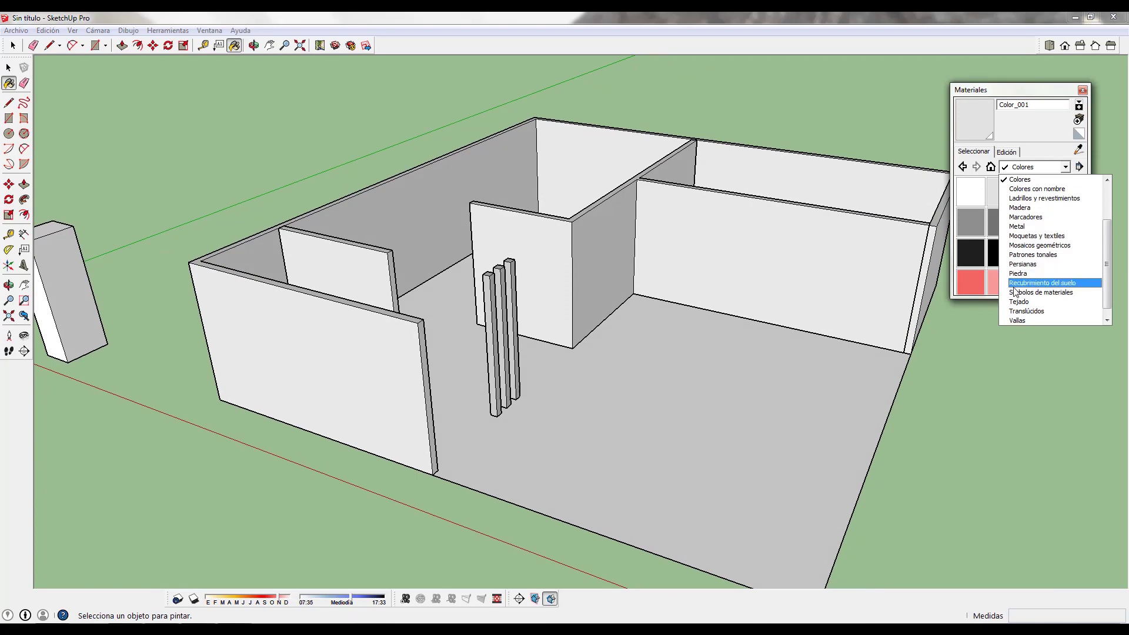
pyautogui.click(1026, 320)
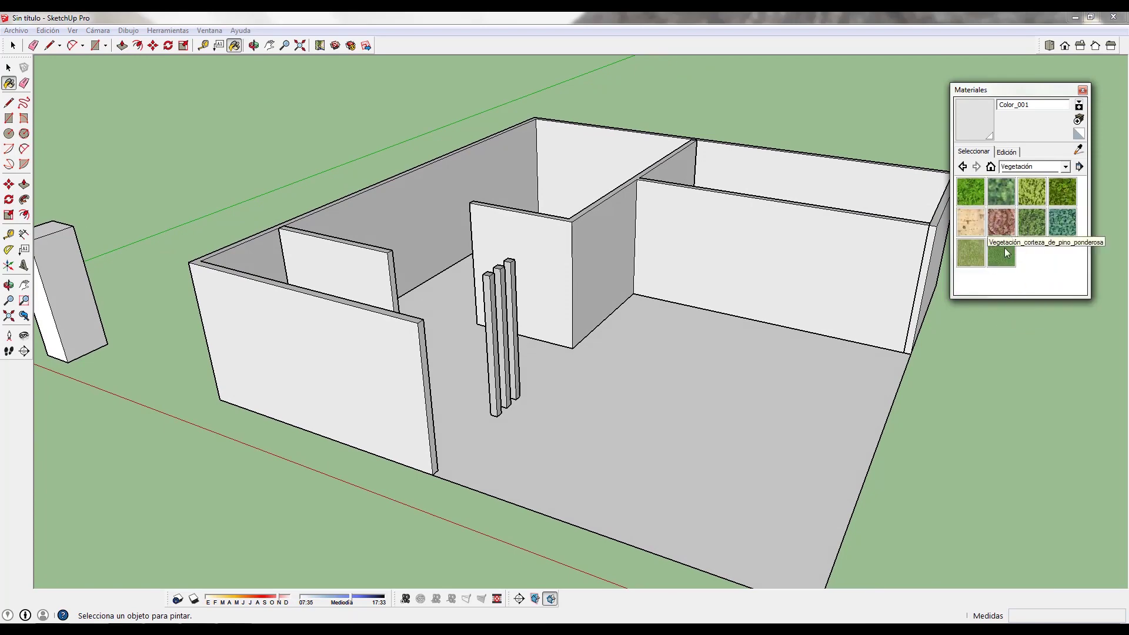
pyautogui.click(977, 259)
pyautogui.click(770, 450)
pyautogui.moveTo(768, 457)
pyautogui.mouseDown(button='middle')
pyautogui.moveTo(896, 611)
pyautogui.moveTo(577, 376)
pyautogui.moveTo(652, 343)
pyautogui.mouseUp(button='middle')
# Step: Make the grass-textured main floor a group
pyautogui.press('space')
pyautogui.click(642, 381)
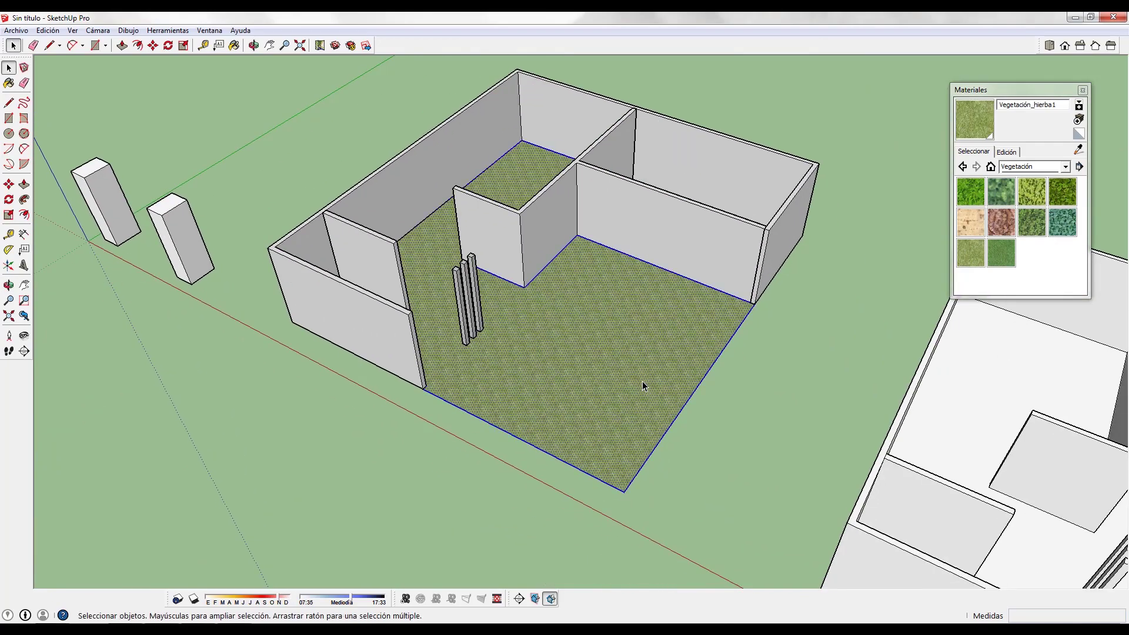
pyautogui.scroll(5, 557, 370)
pyautogui.rightClick(568, 372)
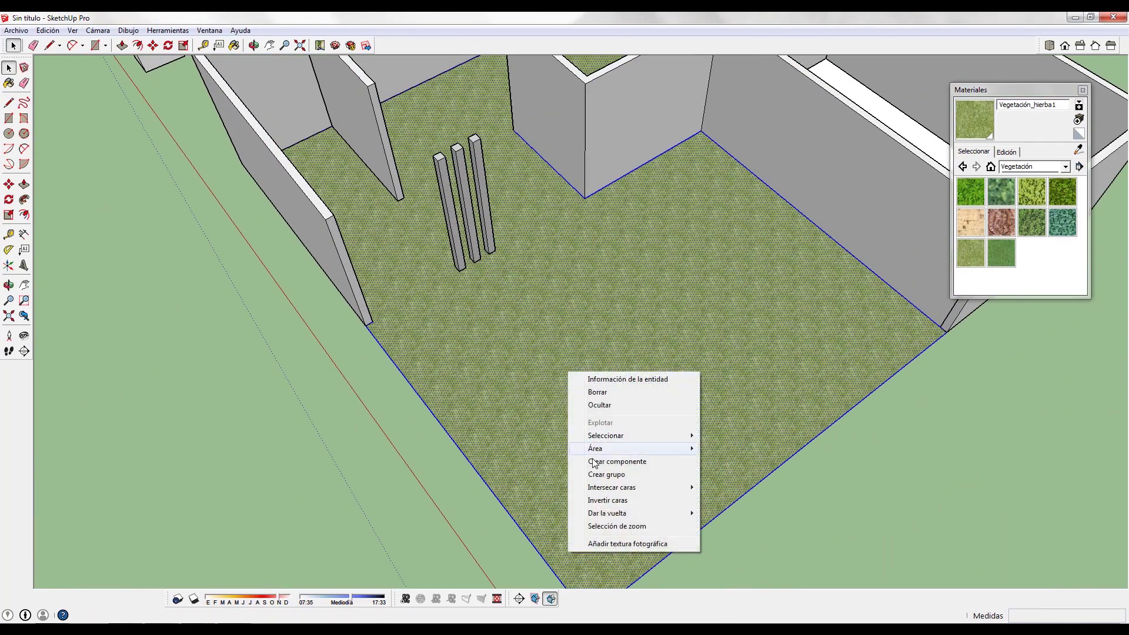
pyautogui.click(596, 475)
pyautogui.scroll(-3, 464, 254)
pyautogui.moveTo(464, 255); pyautogui.dragTo(690, 289, button='middle')
# Step: Group the enclosed room's floor, paint it with Vegetación_hierba1 and close the materials window
pyautogui.click(689, 286)
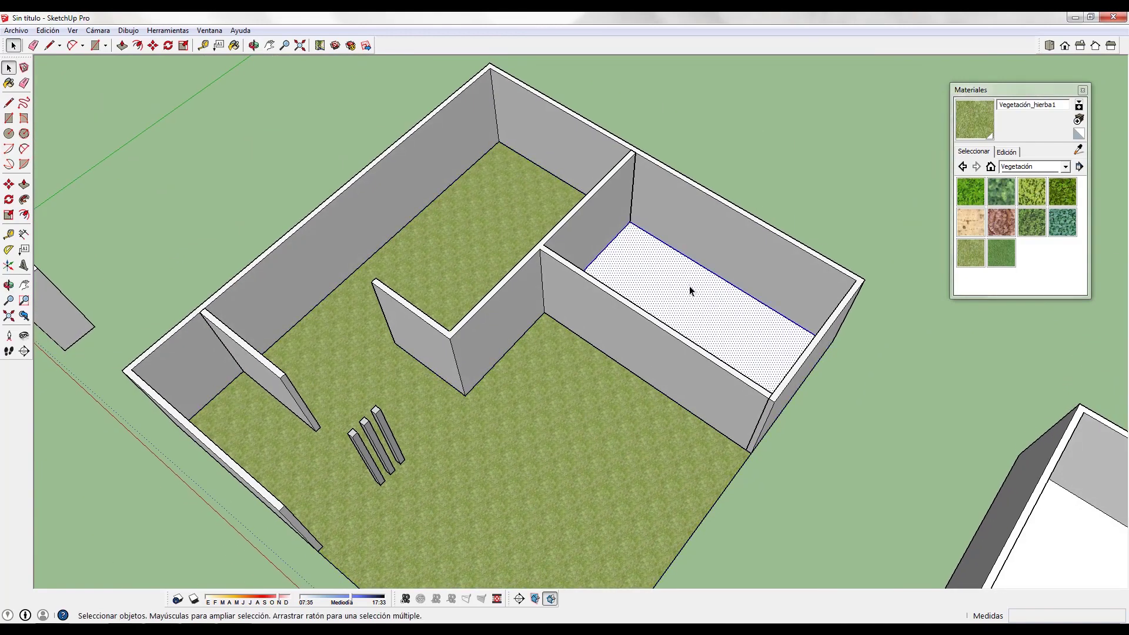
pyautogui.rightClick(690, 285)
pyautogui.click(727, 388)
pyautogui.press('b')
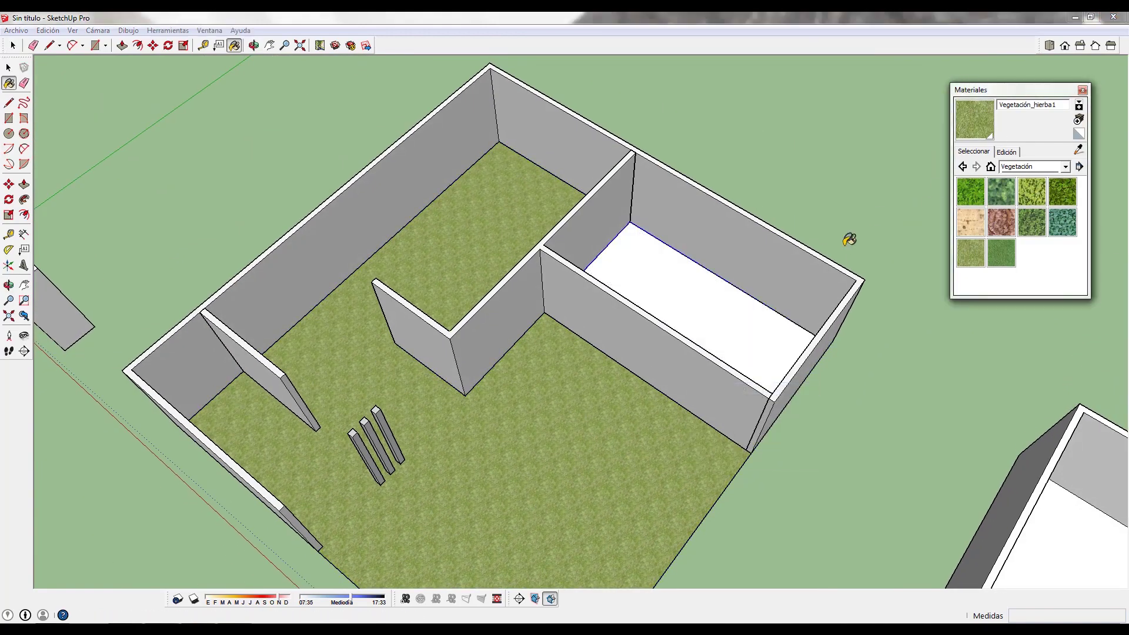
pyautogui.click(718, 308)
pyautogui.moveTo(719, 308); pyautogui.dragTo(931, 205, button='middle')
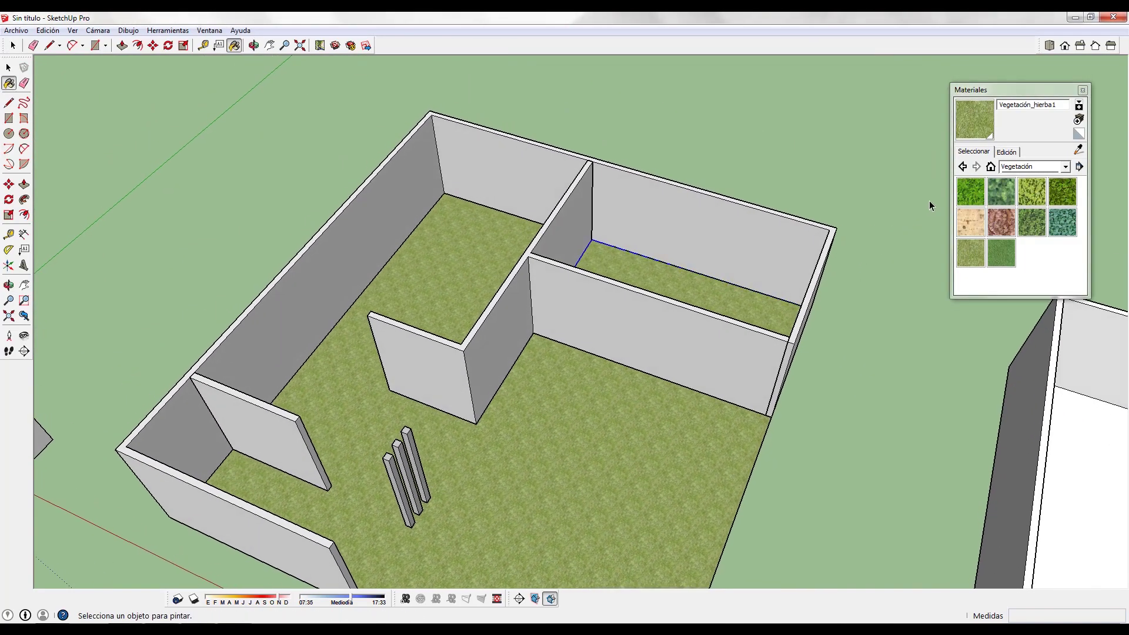
pyautogui.click(1082, 92)
# Step: Paint the three adjacent columns with Color_005 from the Colores collection and close the materials window
pyautogui.moveTo(770, 359); pyautogui.dragTo(622, 476, button='middle')
pyautogui.scroll(3, 622, 476)
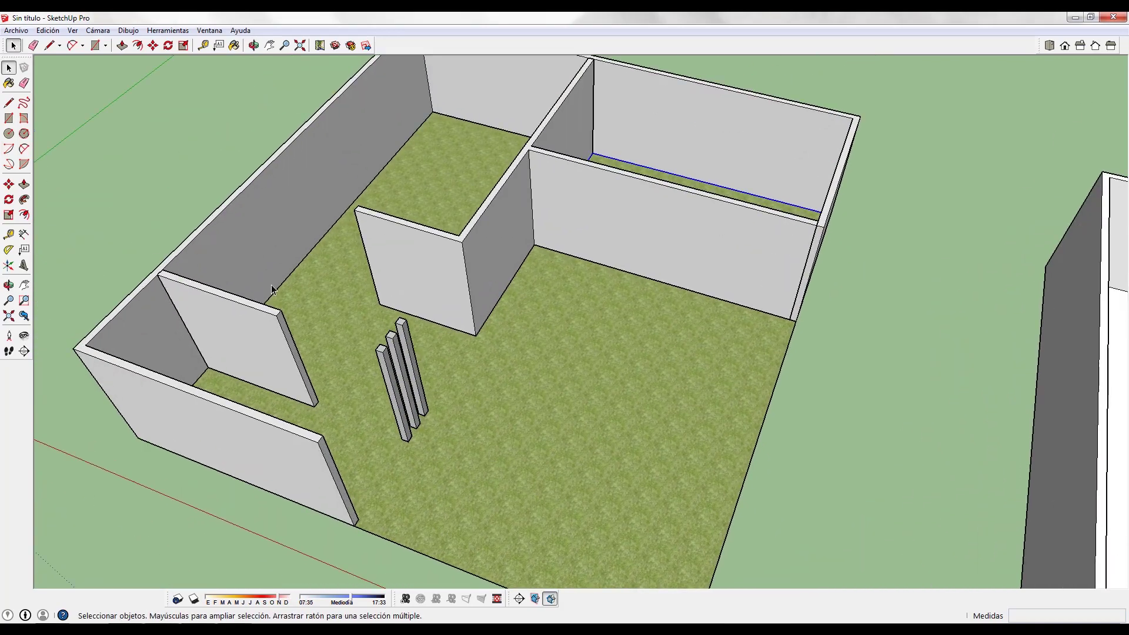
pyautogui.moveTo(522, 411); pyautogui.dragTo(465, 179, button='middle')
pyautogui.scroll(2, 519, 362)
pyautogui.scroll(-4, 519, 363)
pyautogui.moveTo(524, 365); pyautogui.dragTo(573, 335, button='middle')
pyautogui.scroll(3, 457, 337)
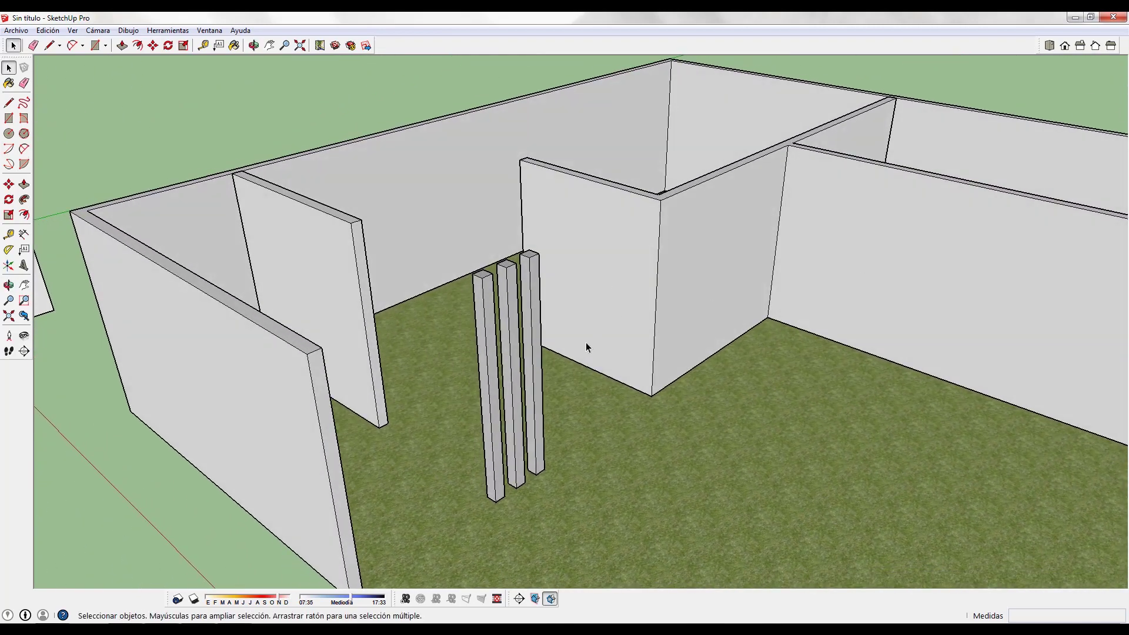
pyautogui.press('b')
pyautogui.click(1013, 155)
pyautogui.click(974, 154)
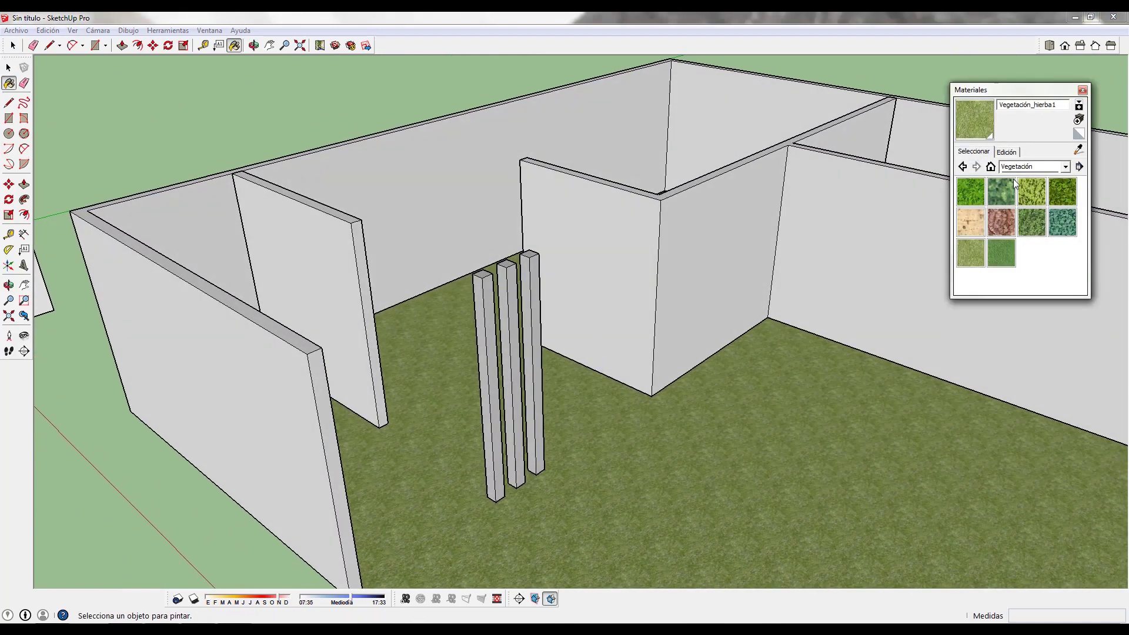
pyautogui.click(1025, 167)
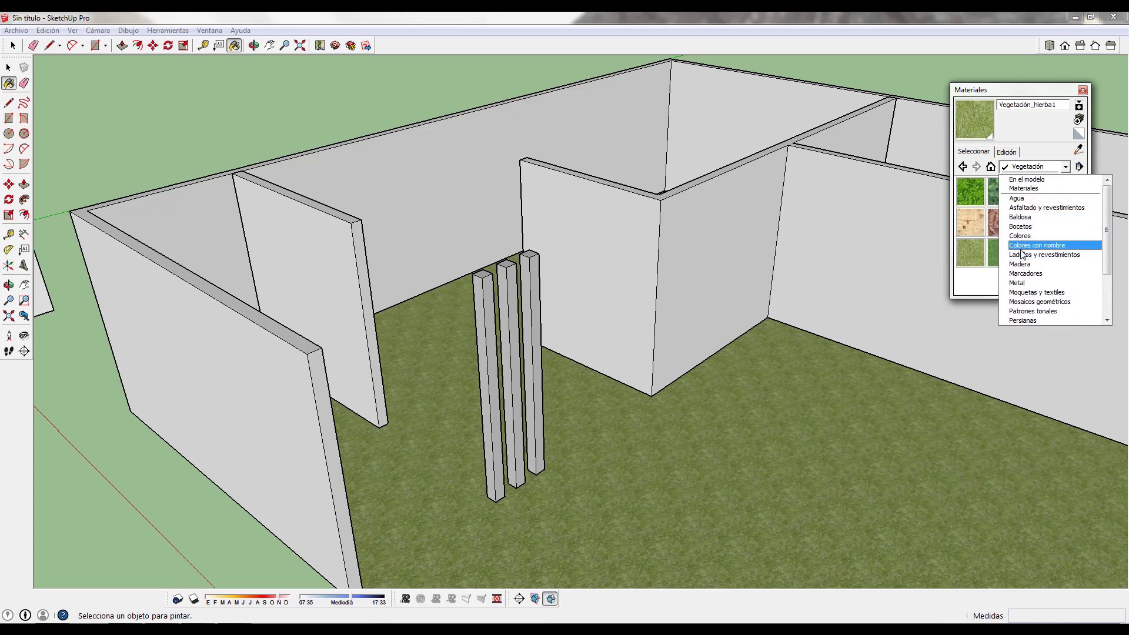
pyautogui.click(1020, 235)
pyautogui.click(1024, 167)
pyautogui.click(1022, 170)
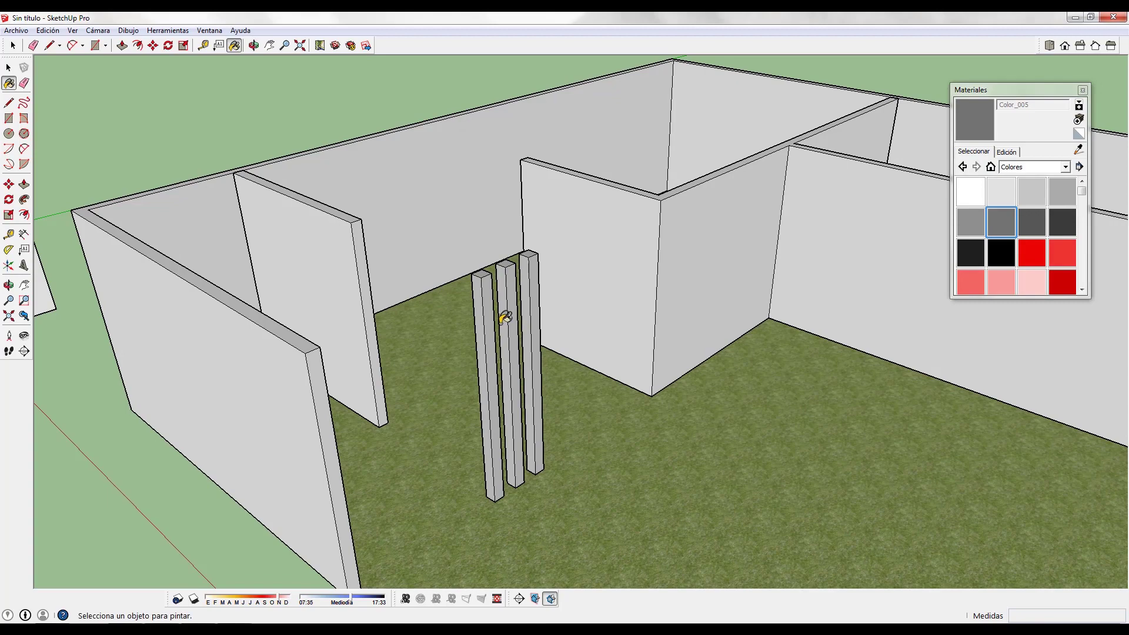
pyautogui.click(487, 317)
pyautogui.click(509, 311)
pyautogui.click(536, 299)
pyautogui.scroll(-5, 553, 324)
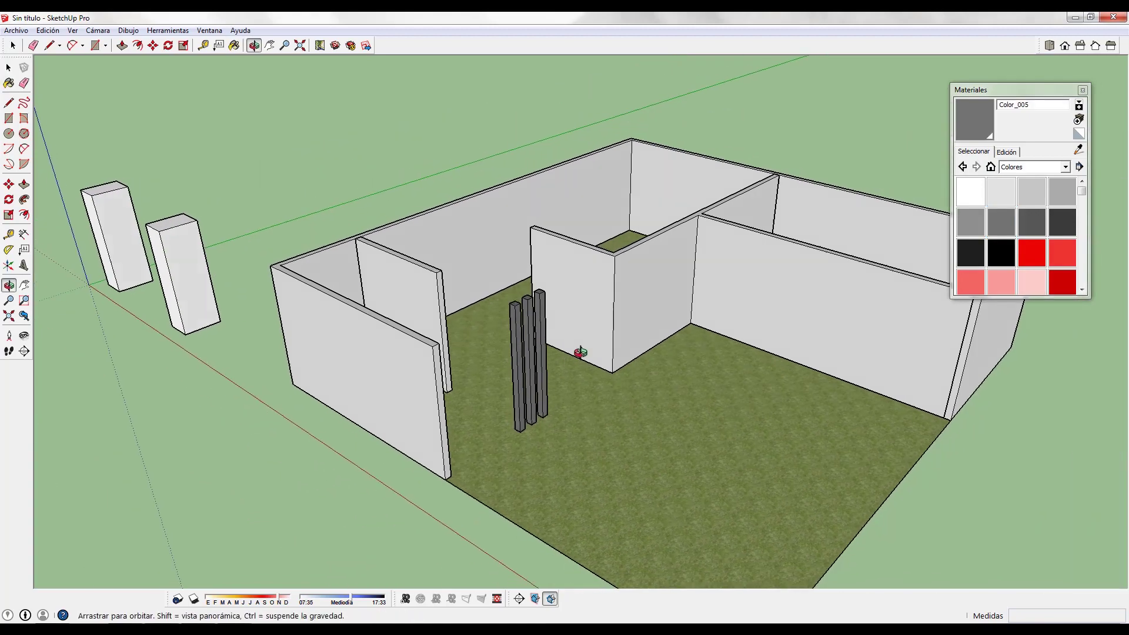
pyautogui.press('space')
pyautogui.click(1082, 91)
# Step: Select the three grey columns together and make them a group
pyautogui.scroll(5, 694, 396)
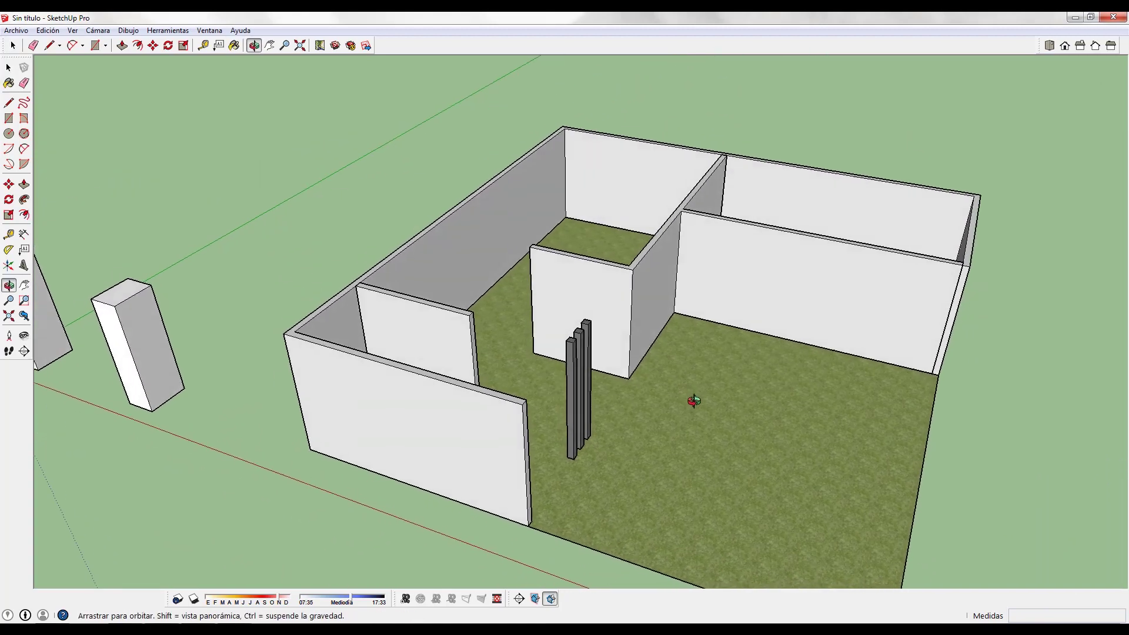
pyautogui.moveTo(605, 383); pyautogui.dragTo(472, 301, button='middle')
pyautogui.scroll(3, 575, 325)
pyautogui.moveTo(601, 467); pyautogui.dragTo(601, 467)
pyautogui.moveTo(601, 467); pyautogui.dragTo(585, 358, button='middle')
pyautogui.scroll(2, 585, 361)
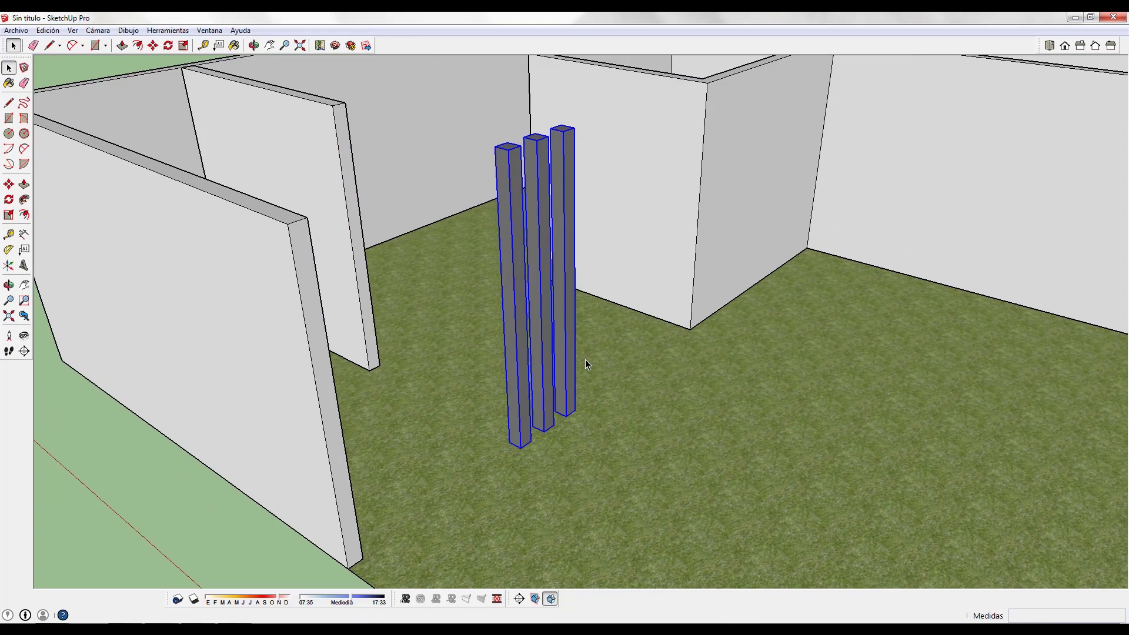
pyautogui.moveTo(585, 359); pyautogui.dragTo(468, 308, button='middle')
pyautogui.scroll(-3, 536, 295)
pyautogui.scroll(1, 445, 243)
pyautogui.moveTo(415, 221); pyautogui.dragTo(414, 189, button='middle')
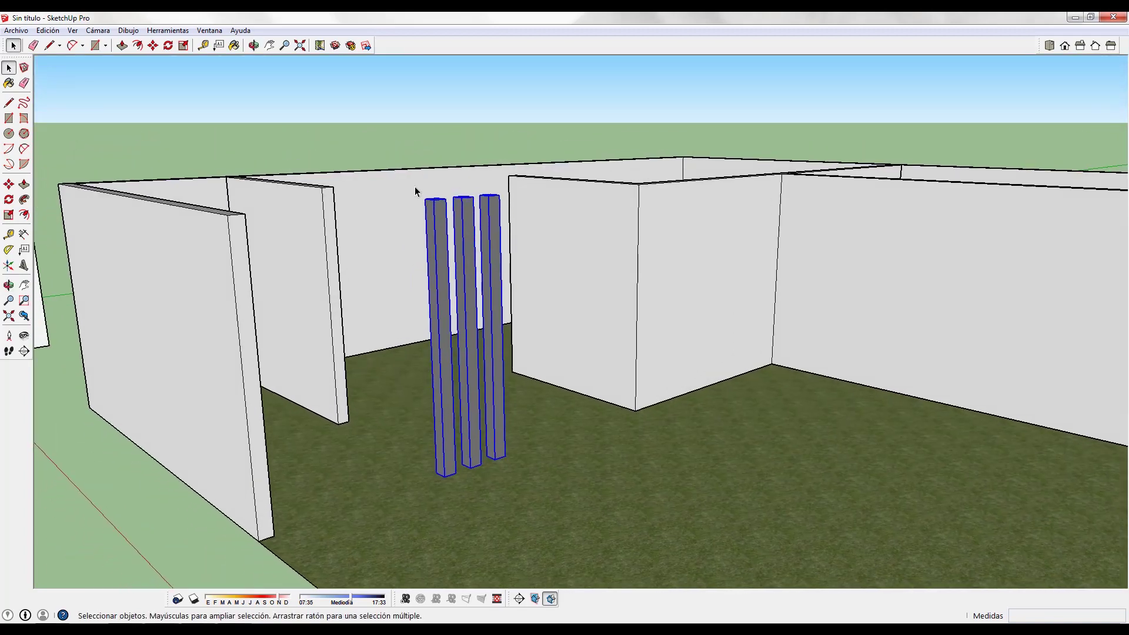
pyautogui.rightClick(468, 340)
pyautogui.click(501, 453)
# Step: Copy one of the grey columns into the open area of the main floor
pyautogui.moveTo(446, 347); pyautogui.dragTo(454, 500, button='middle')
pyautogui.scroll(3, 599, 437)
pyautogui.click(474, 459)
pyautogui.scroll(3, 472, 460)
pyautogui.click(456, 462)
pyautogui.press('m')
pyautogui.press('ctrl')
pyautogui.click(504, 486)
pyautogui.click(709, 403)
# Step: Copy the column two more times, into the area behind the short partition and into the enclosed room
pyautogui.press('ctrl')
pyautogui.click(701, 464)
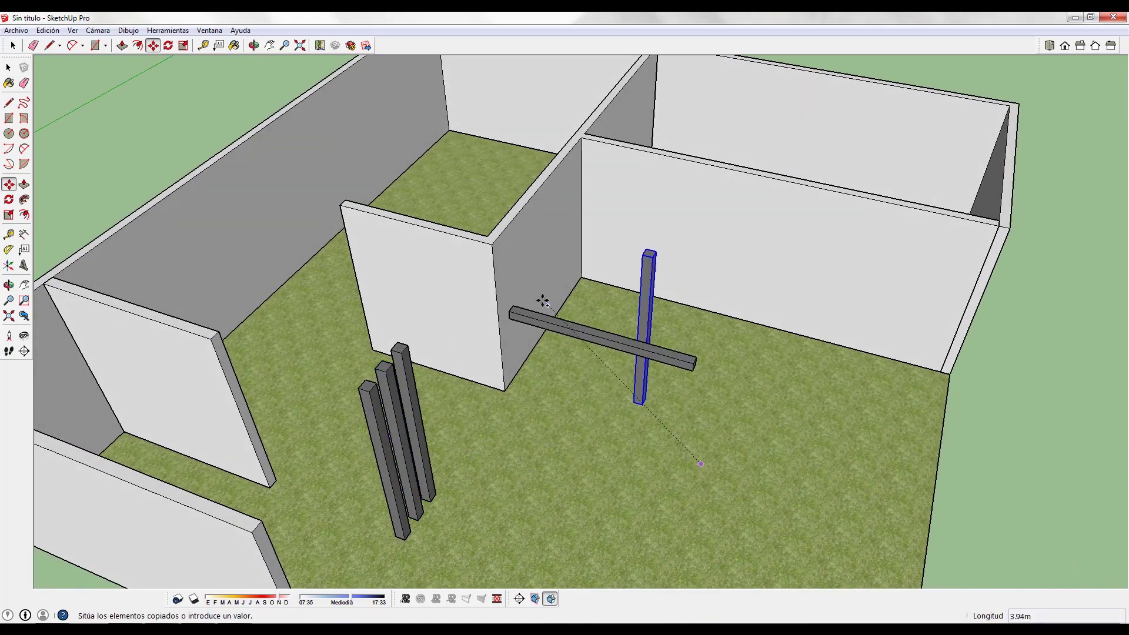
pyautogui.moveTo(462, 235); pyautogui.dragTo(631, 462, button='middle')
pyautogui.click(679, 483)
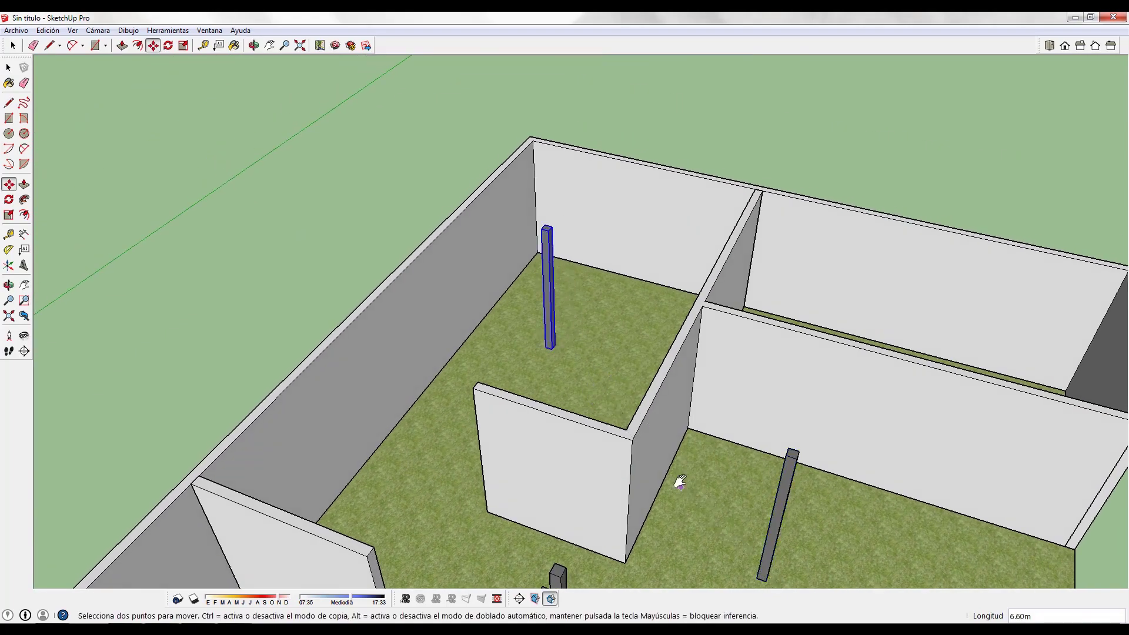
pyautogui.moveTo(682, 487); pyautogui.dragTo(454, 484, button='middle')
pyautogui.press('ctrl')
pyautogui.click(454, 484)
pyautogui.moveTo(745, 471); pyautogui.dragTo(637, 583, button='middle')
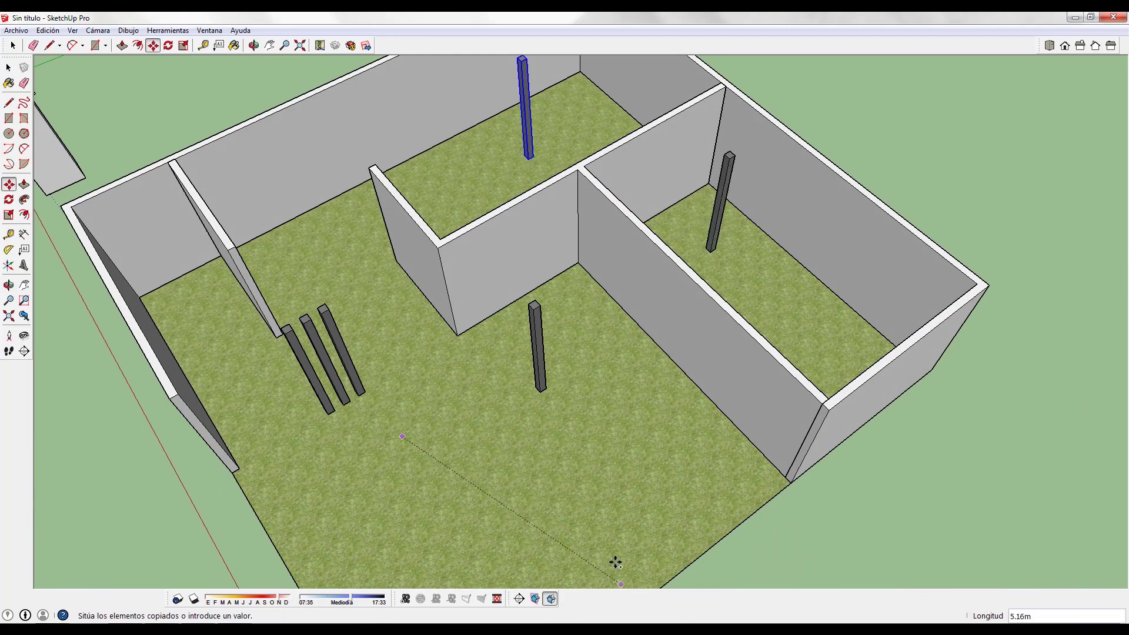
pyautogui.click(623, 498)
pyautogui.press('space')
# Step: Select all the original and copied columns and make them one group
pyautogui.moveTo(595, 454); pyautogui.dragTo(699, 315, button='middle')
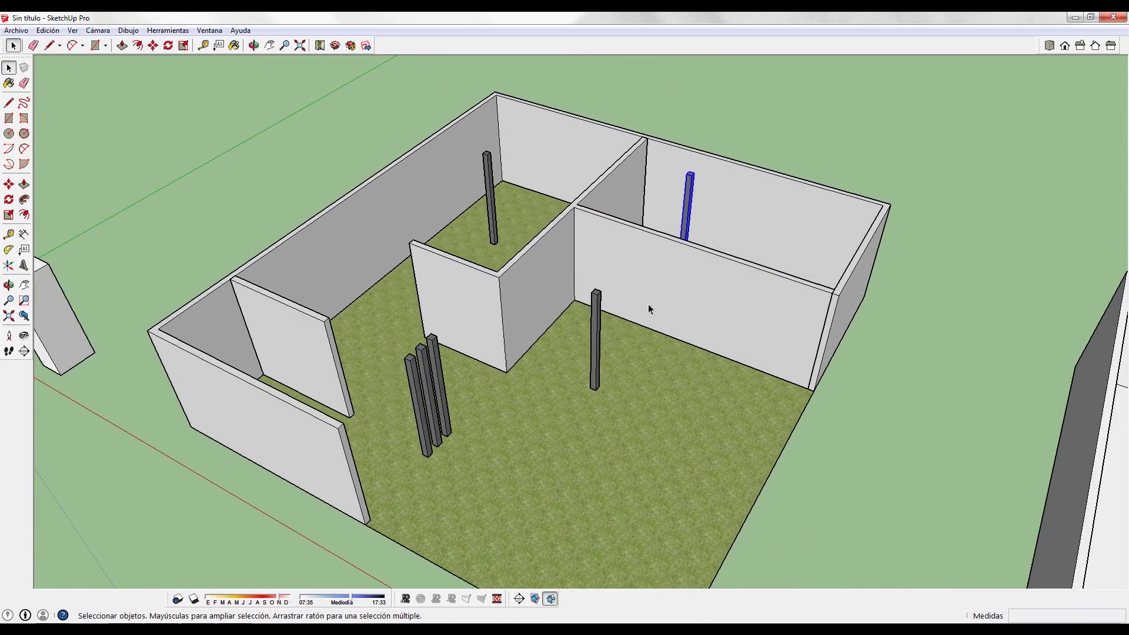
pyautogui.keyDown('shift'); pyautogui.click(439, 360); pyautogui.keyUp('shift')
pyautogui.keyDown('shift'); pyautogui.click(426, 381); pyautogui.keyUp('shift')
pyautogui.rightClick(421, 385)
pyautogui.click(478, 496)
pyautogui.moveTo(552, 507); pyautogui.dragTo(828, 420, button='middle')
pyautogui.click(838, 420)
pyautogui.press('m')
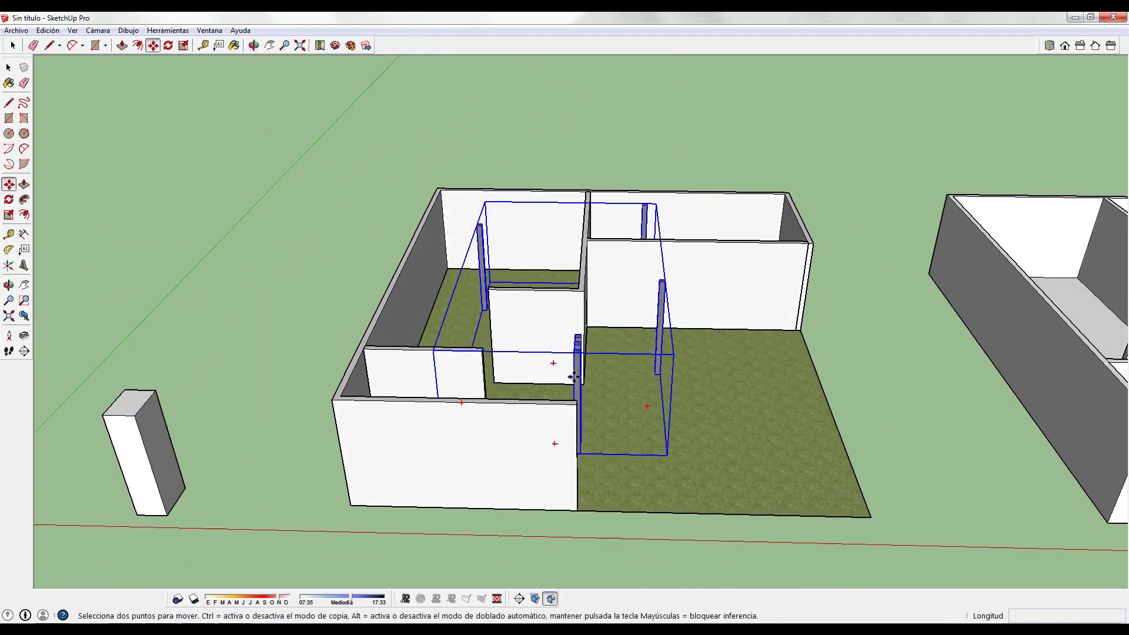
pyautogui.click(577, 379)
pyautogui.press('space')
# Step: Select the outer walls and partitions and make them one group
pyautogui.moveTo(665, 382); pyautogui.dragTo(471, 410, button='middle')
pyautogui.scroll(3, 641, 388)
pyautogui.click(470, 411)
pyautogui.moveTo(753, 255); pyautogui.dragTo(503, 376, button='middle')
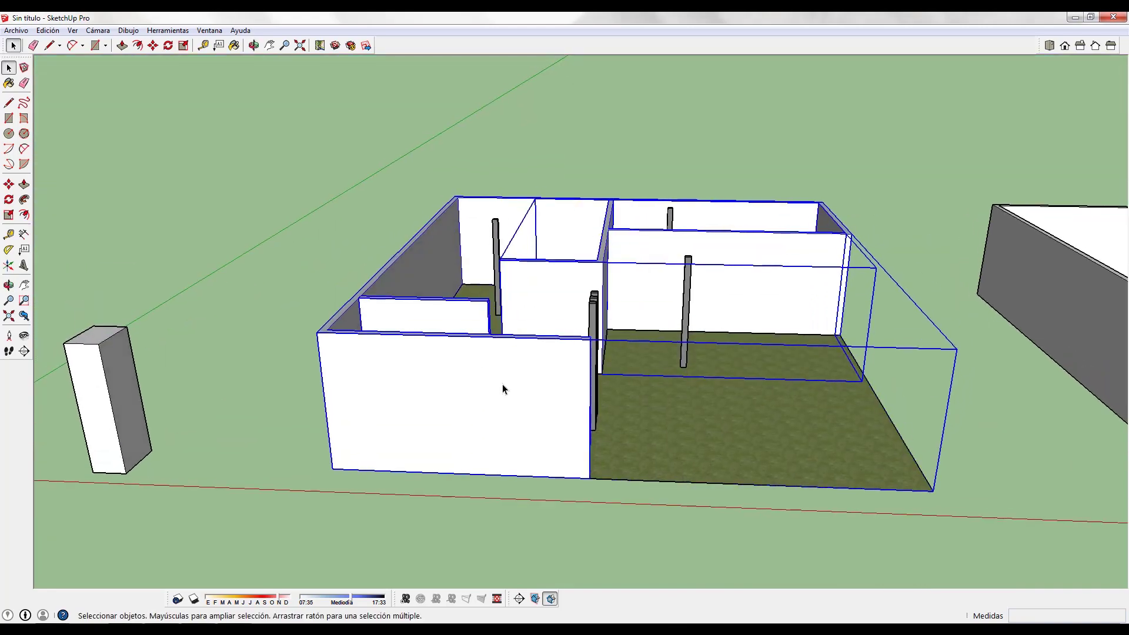
pyautogui.rightClick(502, 384)
pyautogui.click(537, 500)
# Step: Move the wall group off the floor as a test and return it to its place
pyautogui.press('m')
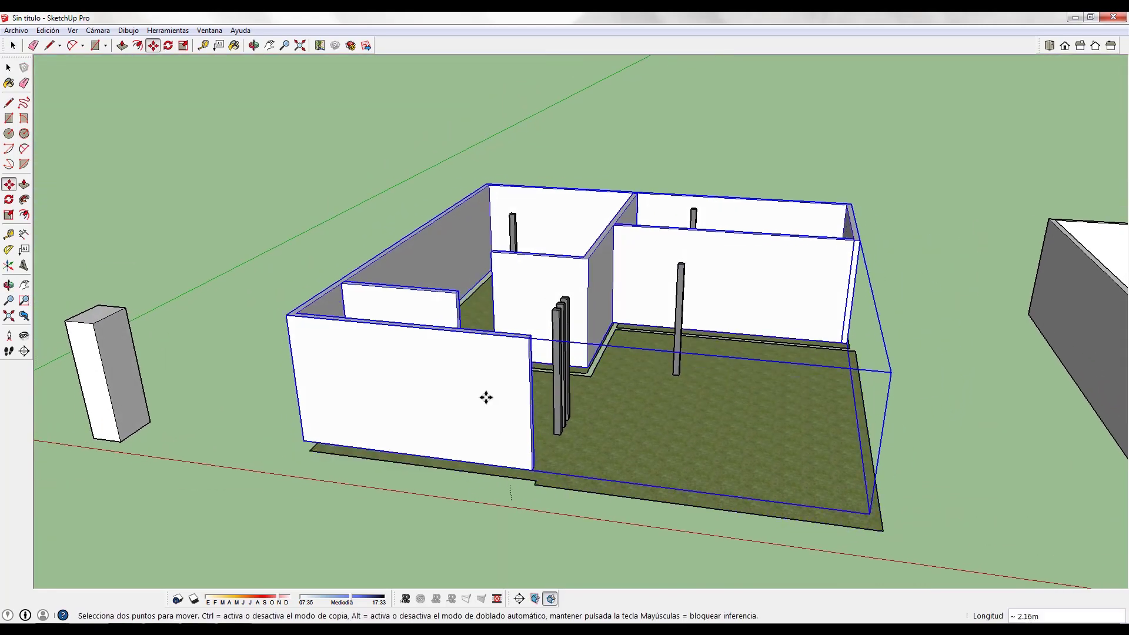
pyautogui.click(484, 396)
pyautogui.click(534, 484)
pyautogui.press('space')
# Step: Draw a rectangle over the wall tops of the long wing and extrude it 0.2 m as a slab
pyautogui.moveTo(615, 456)
pyautogui.mouseDown(button='middle')
pyautogui.moveTo(698, 471)
pyautogui.moveTo(532, 482)
pyautogui.moveTo(600, 461)
pyautogui.mouseUp(button='middle')
pyautogui.press('r')
pyautogui.click(695, 437)
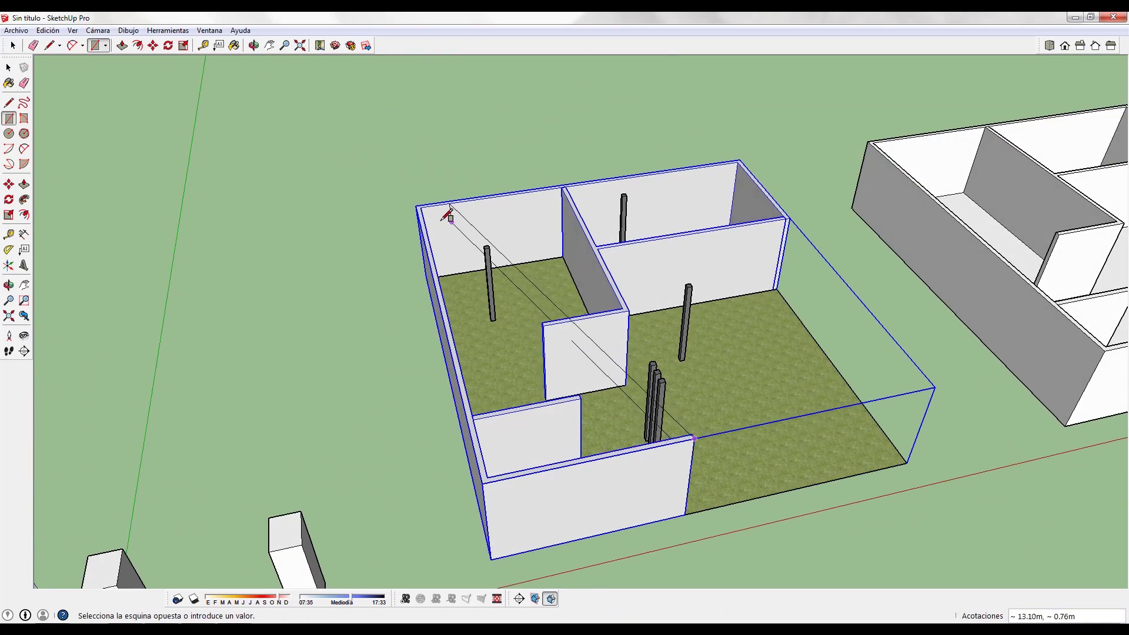
pyautogui.click(420, 206)
pyautogui.press('p')
pyautogui.moveTo(504, 336); pyautogui.dragTo(506, 356)
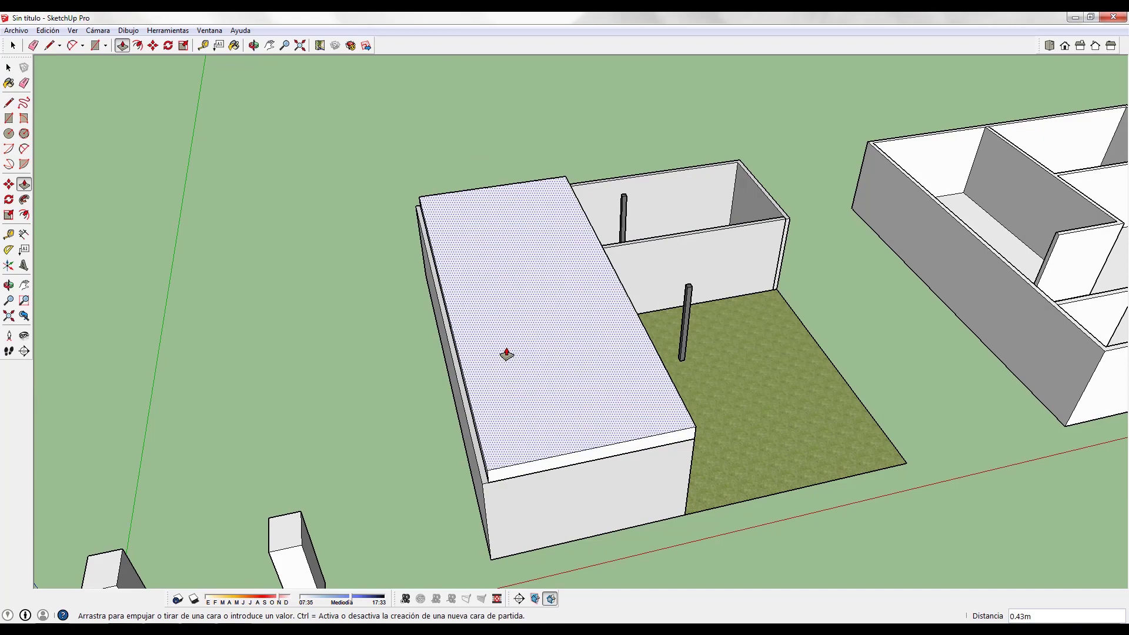
pyautogui.write('.2')
pyautogui.press('Return')
# Step: Pull the slab's long outer side about 0.15 m outward, flush with the outer wall face
pyautogui.scroll(5, 504, 353)
pyautogui.moveTo(456, 446)
pyautogui.mouseDown(button='middle')
pyautogui.moveTo(618, 384)
pyautogui.moveTo(463, 458)
pyautogui.mouseUp(button='middle')
pyautogui.click(463, 458)
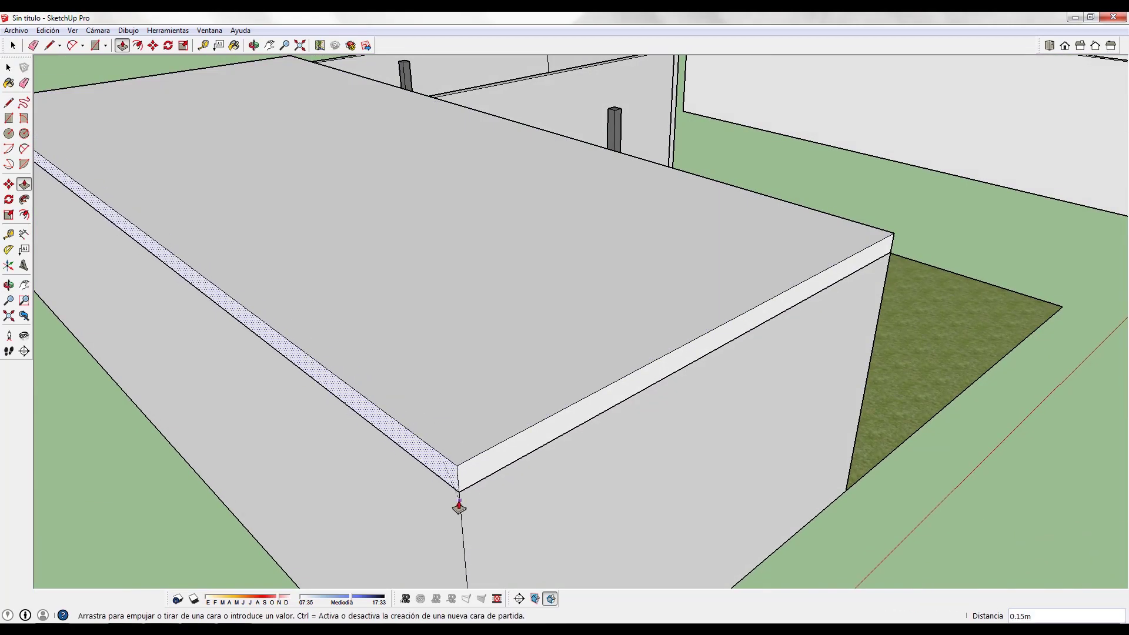
pyautogui.click(459, 507)
pyautogui.scroll(-3, 515, 423)
pyautogui.press('space')
# Step: Divide the slab's inner side at the partition corner and extrude that section over the enclosed room to the outer wall
pyautogui.keyDown('shift'); pyautogui.moveTo(660, 258); pyautogui.dragTo(318, 488, button='middle'); pyautogui.keyUp('shift')
pyautogui.scroll(5, 281, 269)
pyautogui.press('l')
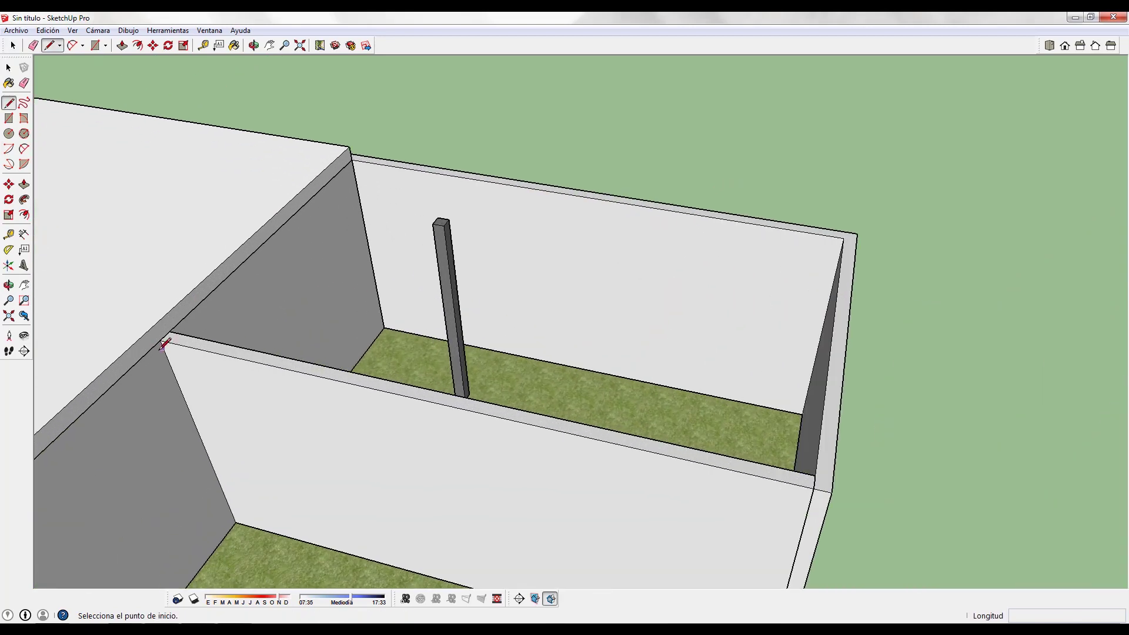
pyautogui.click(154, 326)
pyautogui.press('space')
pyautogui.press('p')
pyautogui.click(178, 314)
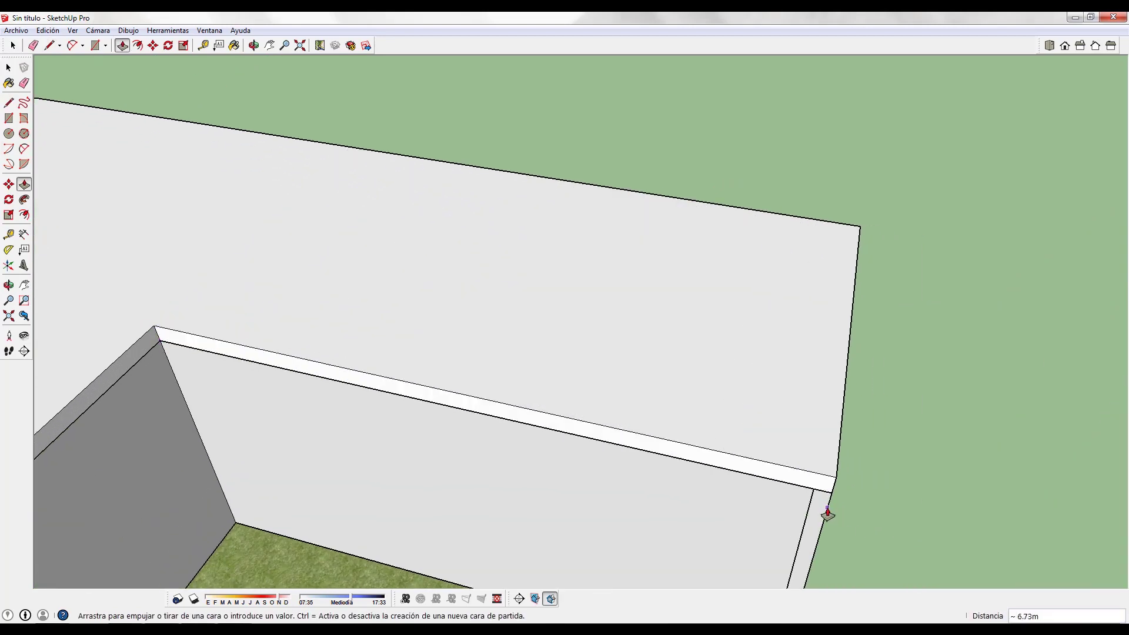
pyautogui.click(827, 514)
pyautogui.press('space')
# Step: Select the entire L-shaped slab and make it a group
pyautogui.click(781, 395)
pyautogui.moveTo(781, 395); pyautogui.dragTo(762, 362, button='middle')
pyautogui.rightClick(762, 363)
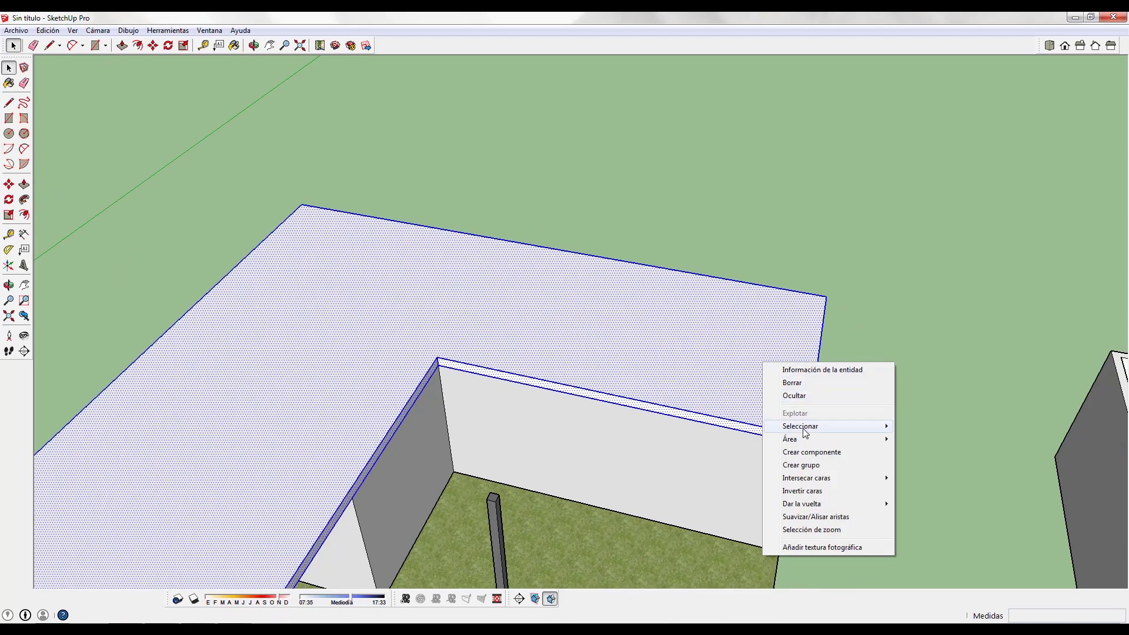
pyautogui.click(811, 465)
# Step: Copy the wall group 3.20 m upward onto the slab to form the second storey
pyautogui.moveTo(664, 468); pyautogui.dragTo(404, 383, button='middle')
pyautogui.click(404, 382)
pyautogui.press('m')
pyautogui.click(437, 483)
pyautogui.press('ctrl')
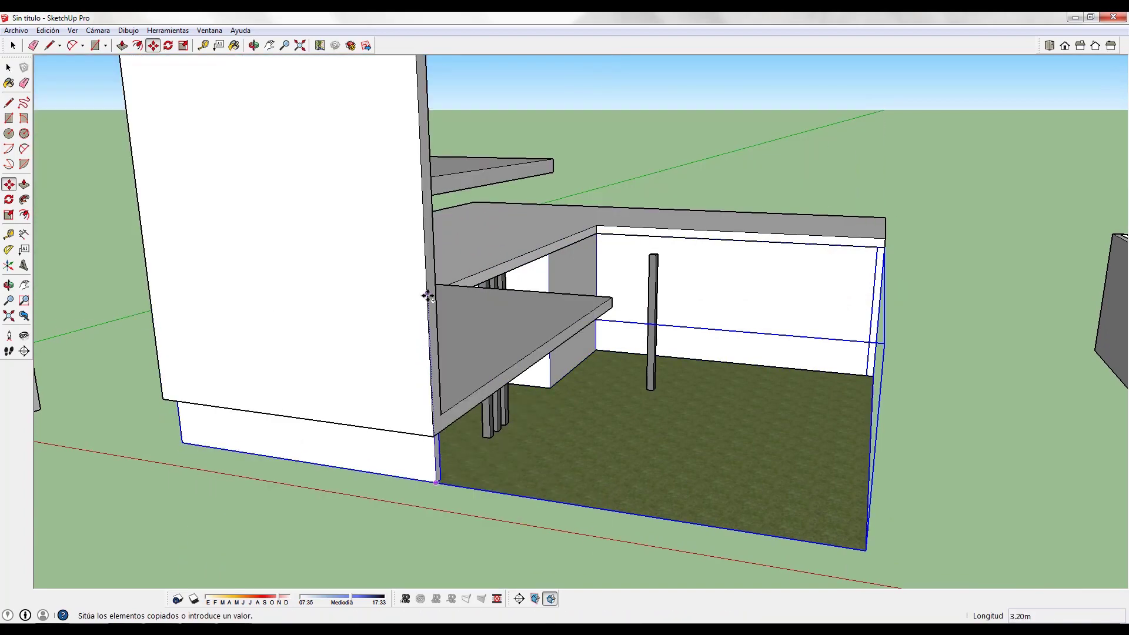
pyautogui.click(428, 289)
pyautogui.moveTo(429, 295); pyautogui.dragTo(330, 212, button='middle')
pyautogui.press('space')
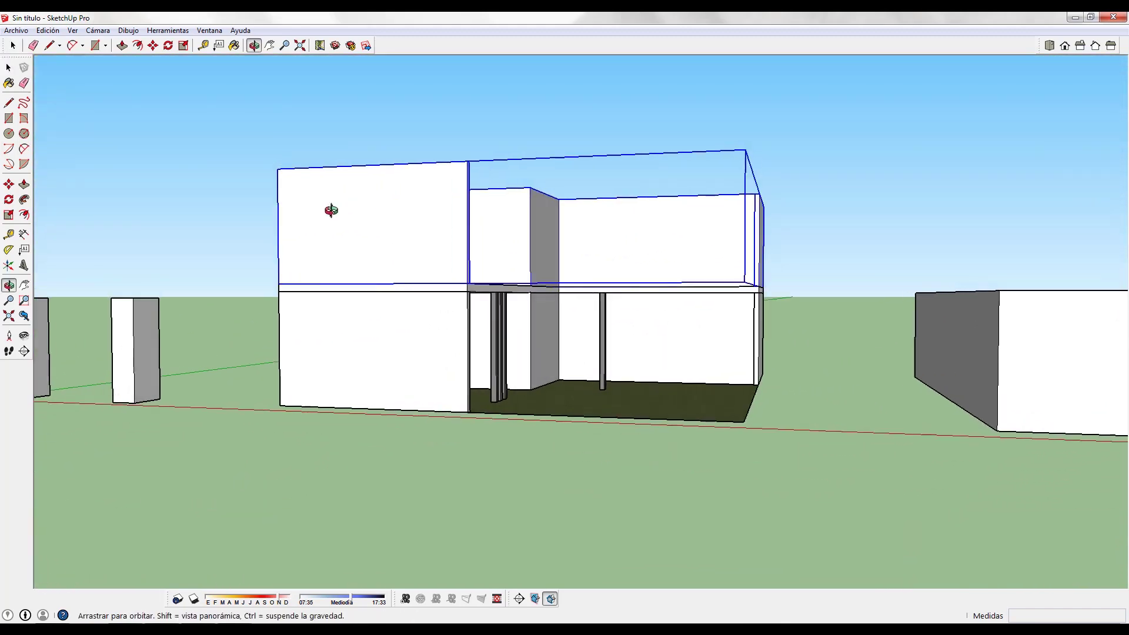
# Step: Copy the intermediate slab up onto the tops of the second-storey walls as the roof
pyautogui.scroll(4, 418, 360)
pyautogui.click(417, 360)
pyautogui.moveTo(417, 360); pyautogui.dragTo(486, 324, button='middle')
pyautogui.click(529, 304)
pyautogui.press('m')
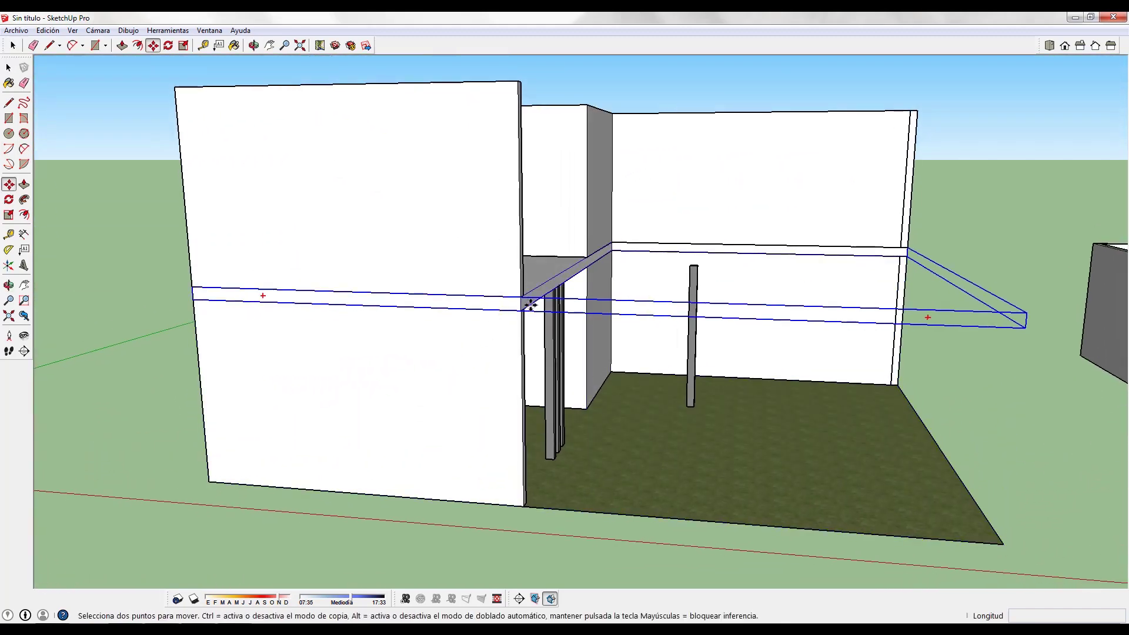
pyautogui.click(523, 304)
pyautogui.press('ctrl')
pyautogui.click(518, 84)
pyautogui.press('space')
# Step: Select the intermediate slab along with the roof slab and group them together
pyautogui.keyDown('shift'); pyautogui.click(484, 308); pyautogui.keyUp('shift')
pyautogui.rightClick(482, 304)
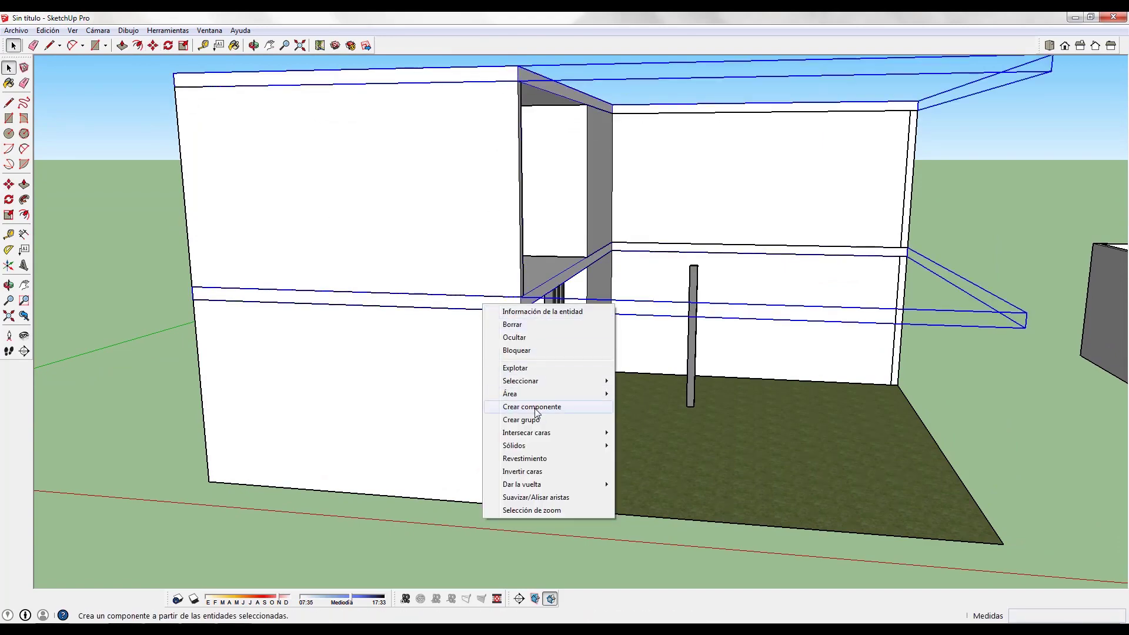
pyautogui.click(540, 422)
# Step: Open the slab group and draw a 0.20 m vertical line across the intermediate slab's inner edge at the partition corner
pyautogui.scroll(-5, 655, 370)
pyautogui.moveTo(655, 370); pyautogui.dragTo(474, 318, button='middle')
pyautogui.scroll(5, 522, 348)
pyautogui.moveTo(522, 347); pyautogui.dragTo(498, 318, button='middle')
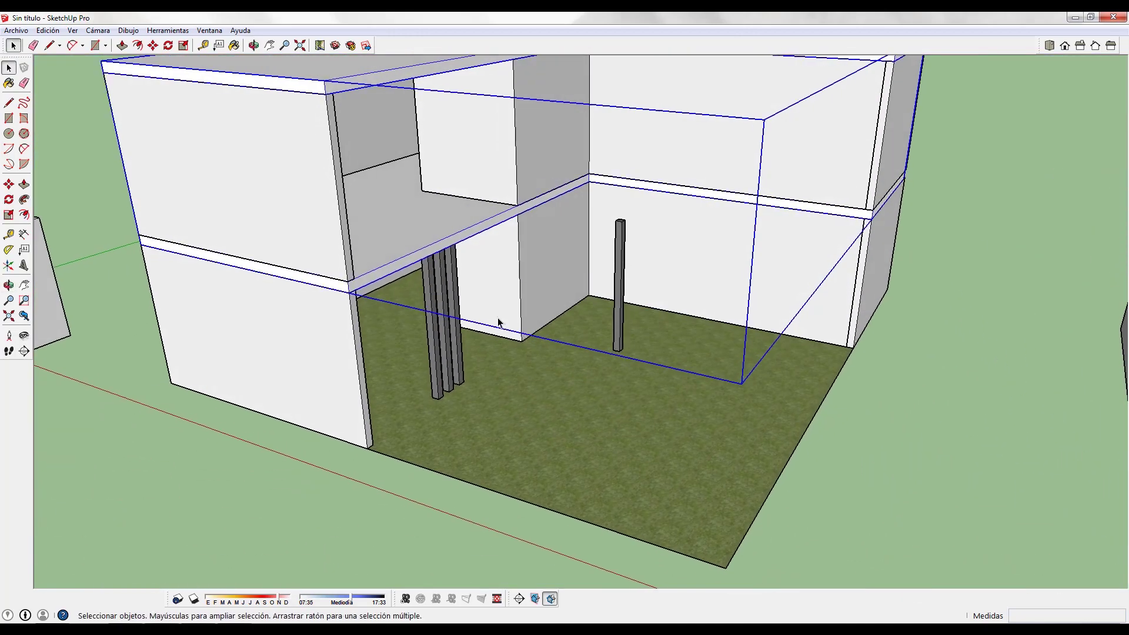
pyautogui.scroll(3, 518, 298)
pyautogui.press('space')
pyautogui.doubleClick(544, 208)
pyautogui.scroll(3, 527, 221)
pyautogui.press('l')
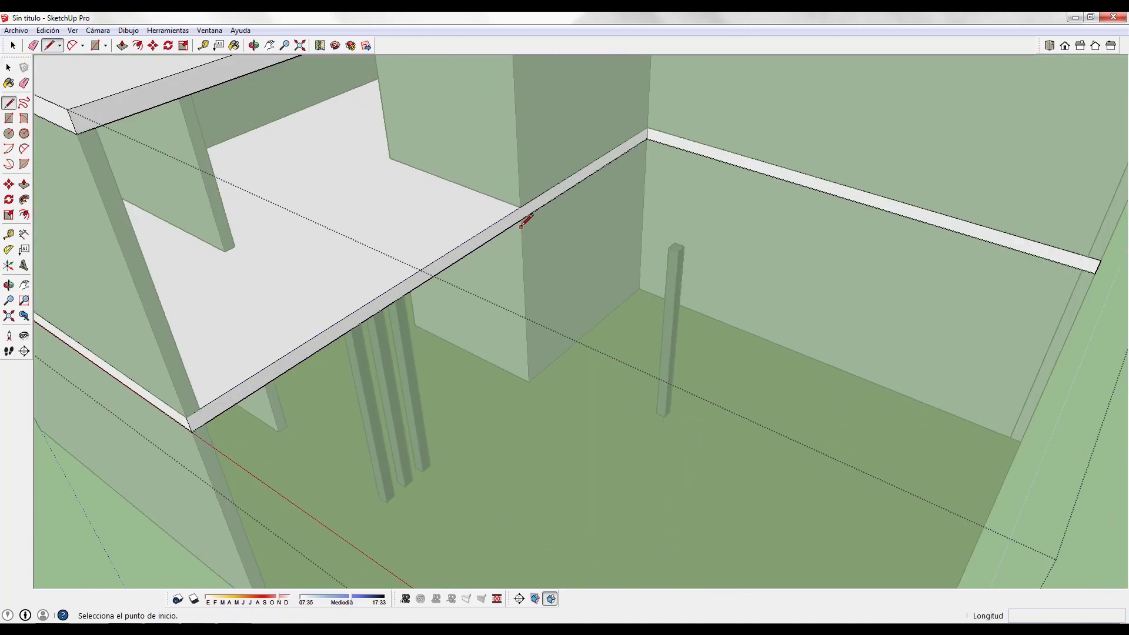
pyautogui.press('space')
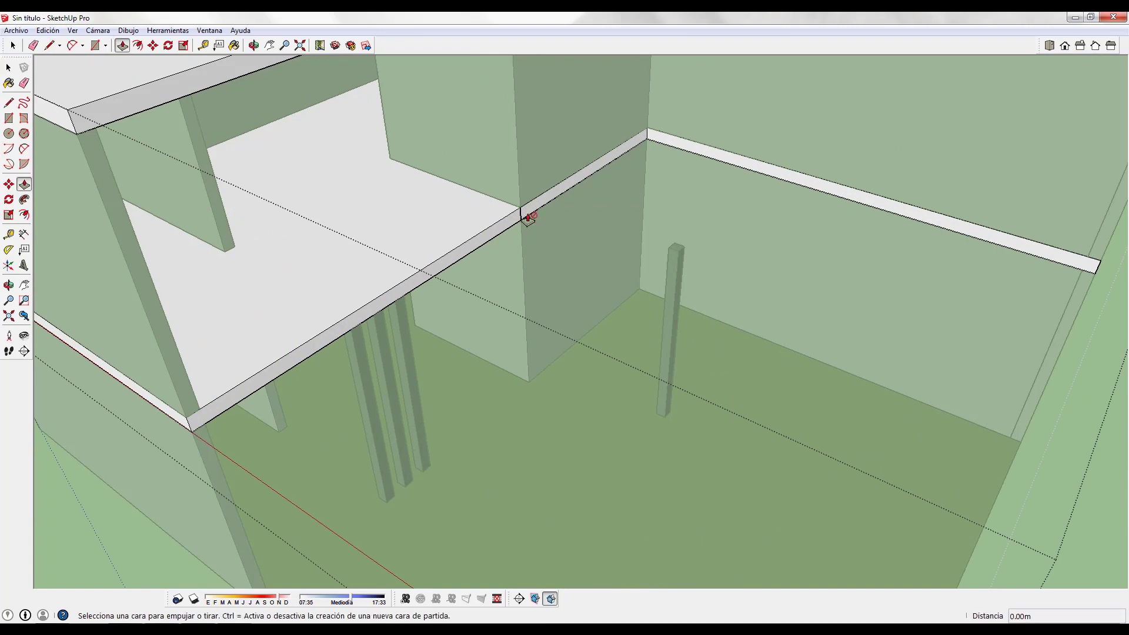
pyautogui.press('l')
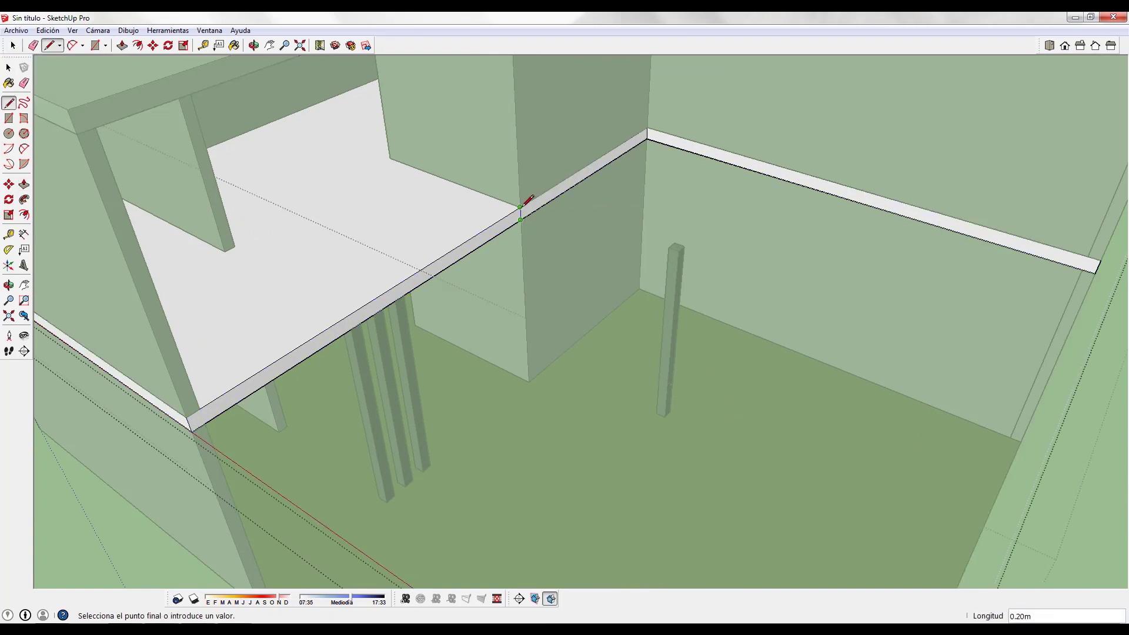
# Step: Extrude the divided section of the intermediate slab's edge out to the column on the main floor
pyautogui.press('p')
pyautogui.click(535, 213)
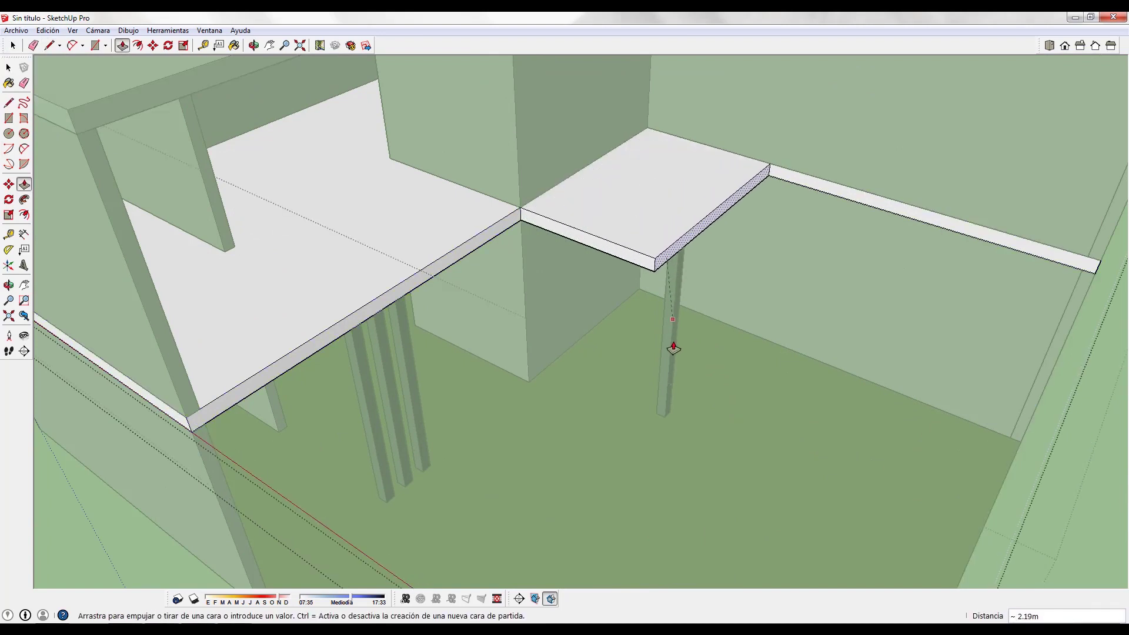
pyautogui.click(671, 385)
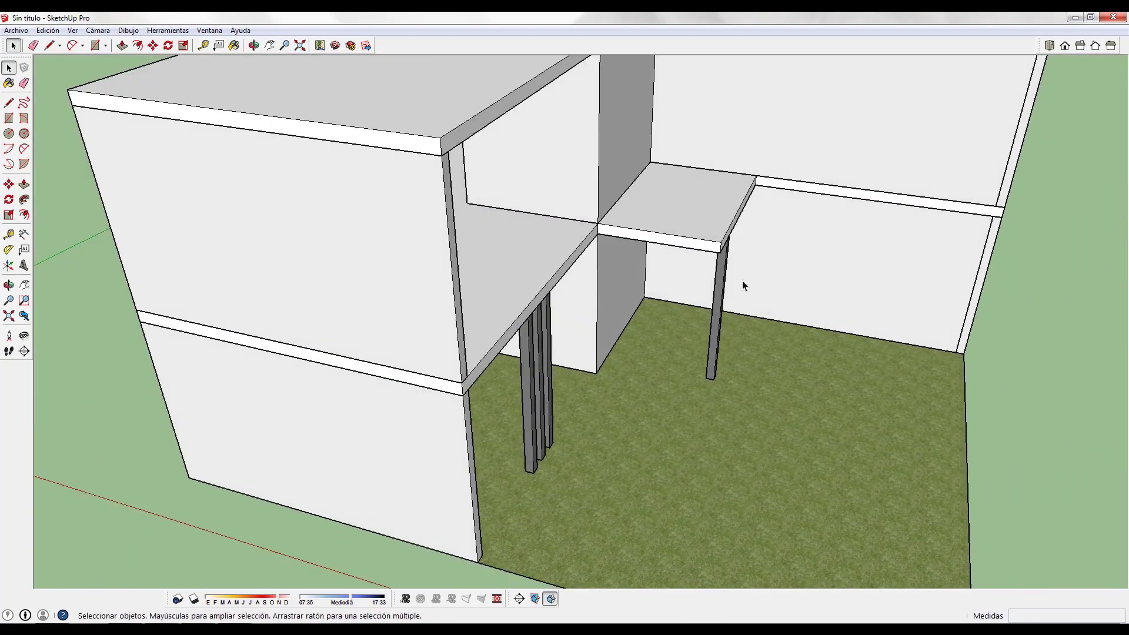
# Step: Delete the entire exploded house copy beside the two-storey model
pyautogui.scroll(-5, 743, 284)
pyautogui.moveTo(742, 284)
pyautogui.mouseDown(button='middle')
pyautogui.moveTo(591, 165)
pyautogui.moveTo(942, 252)
pyautogui.moveTo(648, 298)
pyautogui.moveTo(349, 187)
pyautogui.moveTo(471, 270)
pyautogui.moveTo(605, 423)
pyautogui.moveTo(739, 340)
pyautogui.moveTo(711, 147)
pyautogui.mouseUp(button='middle')
pyautogui.scroll(3, 648, 299)
pyautogui.moveTo(1096, 514); pyautogui.dragTo(1097, 515)
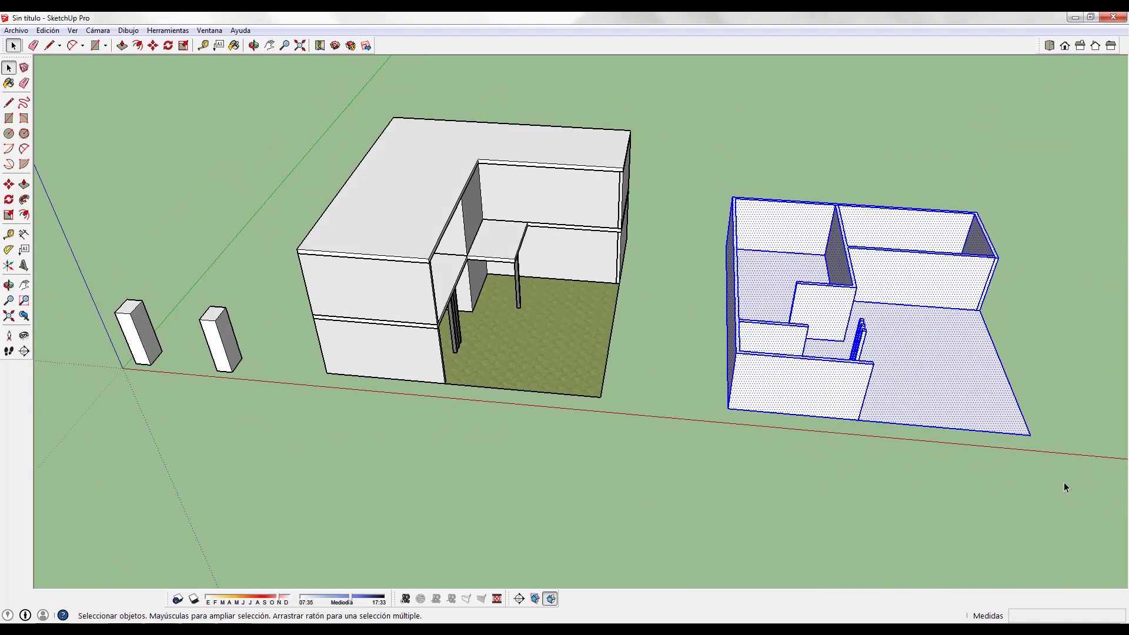
pyautogui.press('Delete')
# Step: Draw a small rectangle on the empty ground beside the two-storey house
pyautogui.scroll(-3, 1023, 456)
pyautogui.keyDown('shift'); pyautogui.moveTo(691, 403); pyautogui.dragTo(509, 378, button='middle'); pyautogui.keyUp('shift')
pyautogui.press('r')
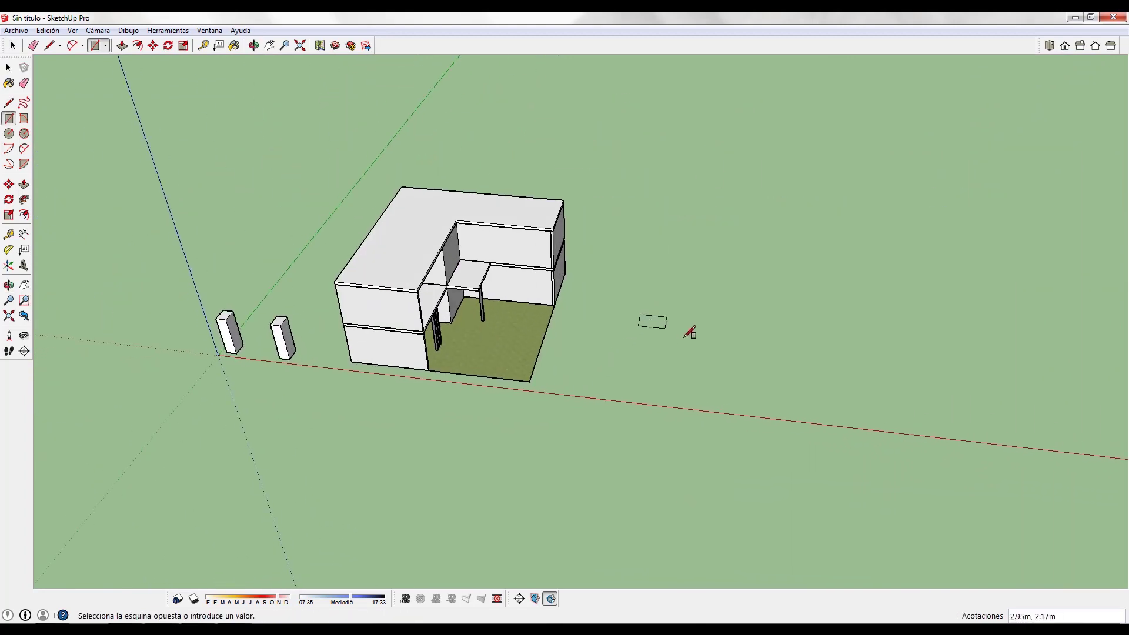
pyautogui.click(663, 318)
pyautogui.scroll(5, 662, 318)
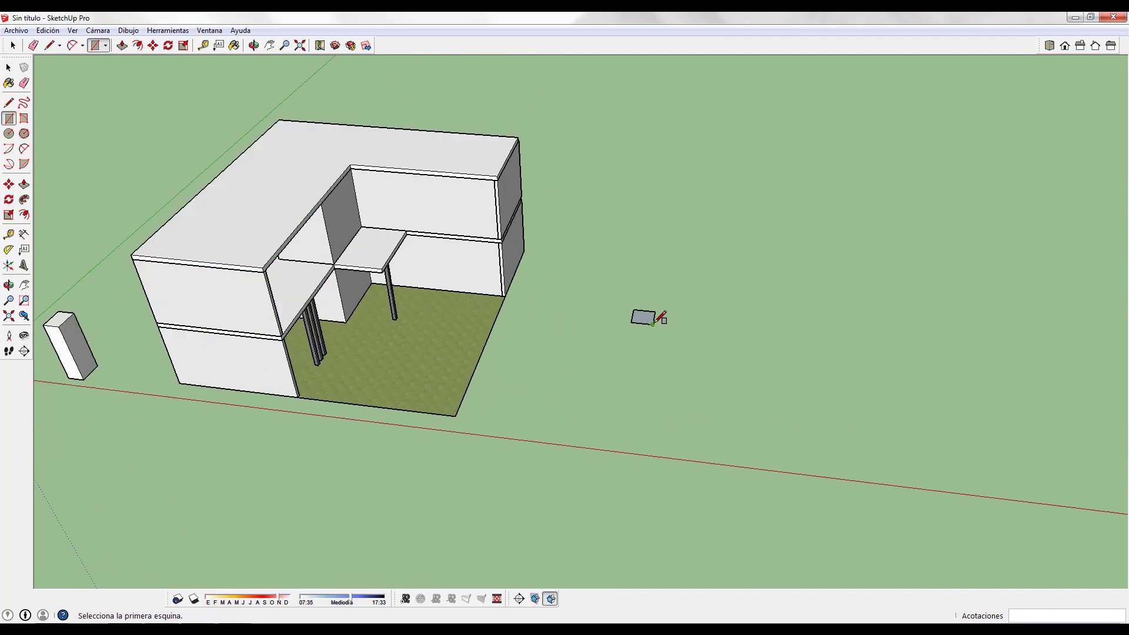
# Step: Extrude the small rectangle beside the house upward into a pillar about 5.5 m tall
pyautogui.press('p')
pyautogui.moveTo(648, 320); pyautogui.dragTo(660, 112)
pyautogui.scroll(-3, 664, 218)
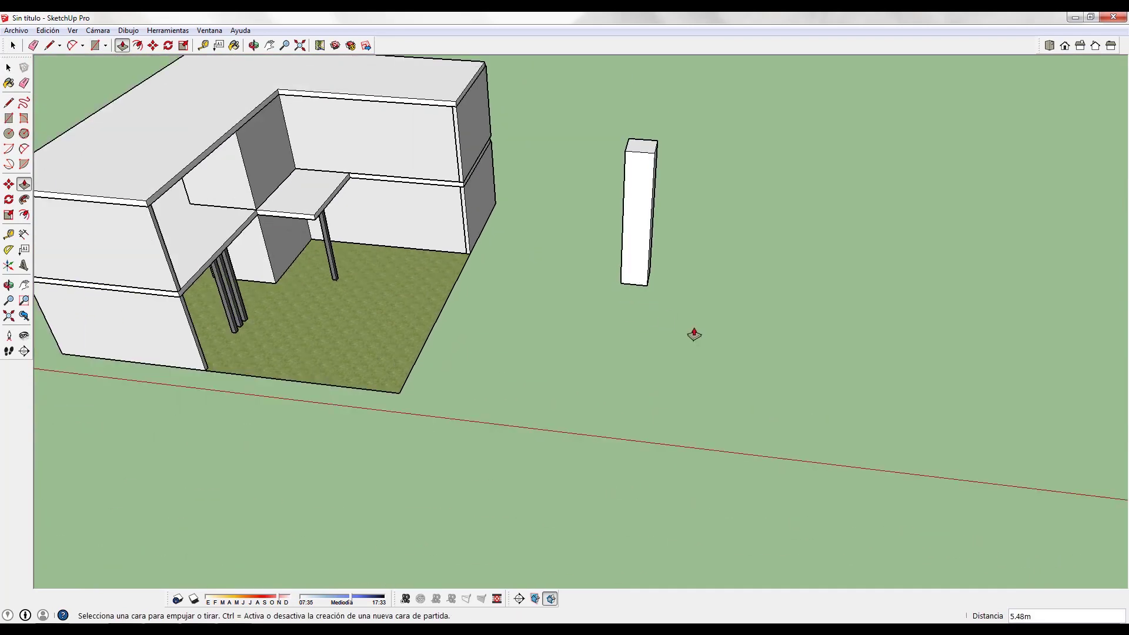
pyautogui.keyDown('shift'); pyautogui.moveTo(694, 333); pyautogui.dragTo(517, 365, button='middle'); pyautogui.keyUp('shift')
# Step: Copy the complete pillar a short distance away on the side facing away from the house
pyautogui.press('space')
pyautogui.press('r')
pyautogui.click(434, 310)
pyautogui.press('m')
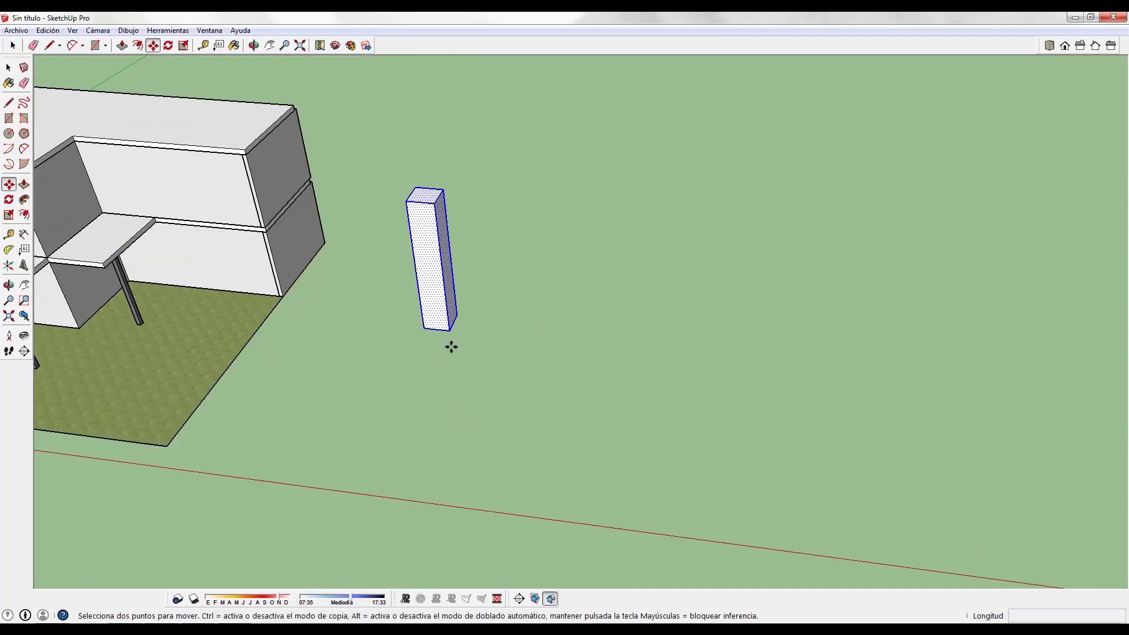
pyautogui.press('ctrl')
pyautogui.click(451, 346)
pyautogui.click(532, 334)
pyautogui.press('space')
pyautogui.keyDown('shift'); pyautogui.moveTo(518, 411); pyautogui.dragTo(688, 416, button='middle'); pyautogui.keyUp('shift')
# Step: Turn the original pillar and its copy into two separate groups
pyautogui.scroll(5, 635, 474)
pyautogui.scroll(-1, 691, 418)
pyautogui.tripleClick(531, 337)
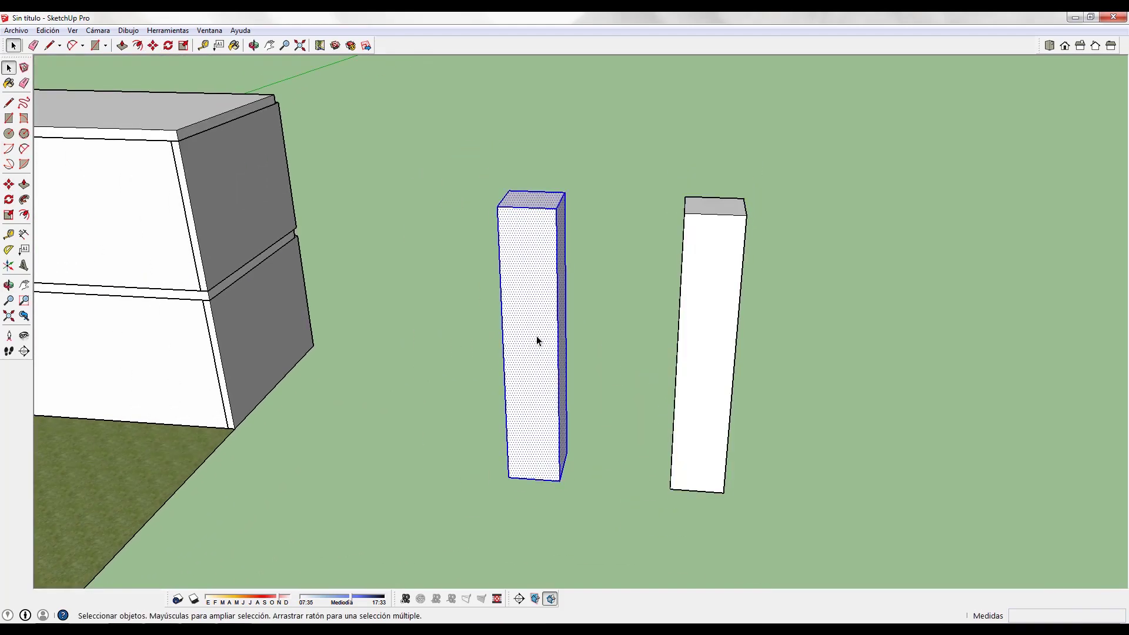
pyautogui.rightClick(536, 337)
pyautogui.click(613, 425)
pyautogui.click(703, 341)
pyautogui.tripleClick(704, 340)
pyautogui.rightClick(703, 340)
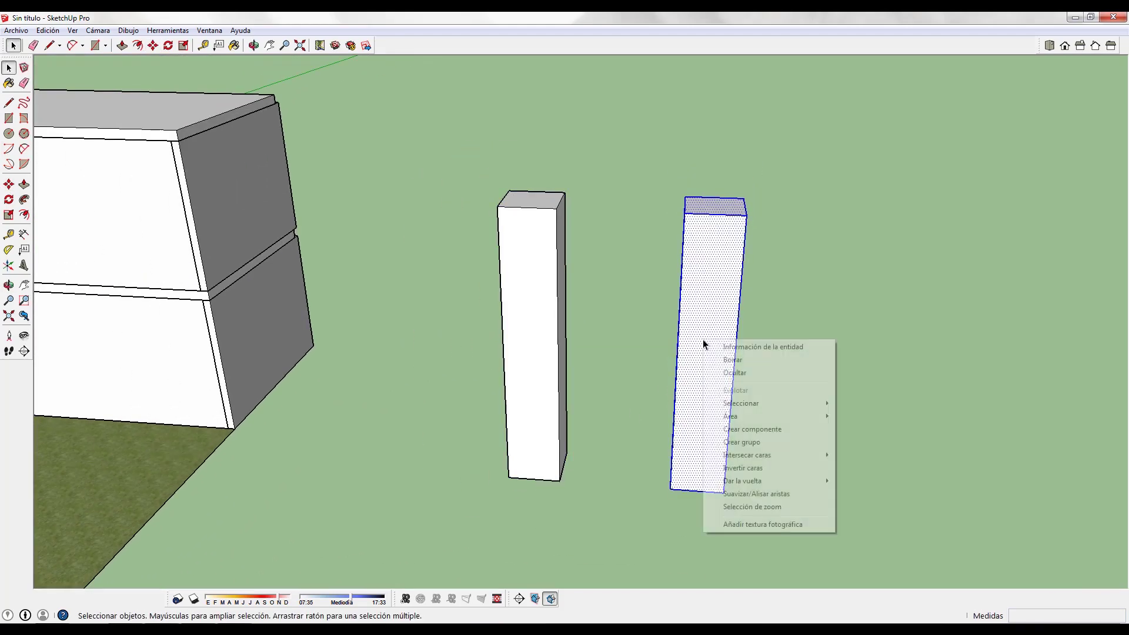
pyautogui.click(735, 439)
# Step: Examine the two grouped pillars from several sides, selecting each one in turn to compare them
pyautogui.moveTo(735, 438); pyautogui.dragTo(451, 329, button='middle')
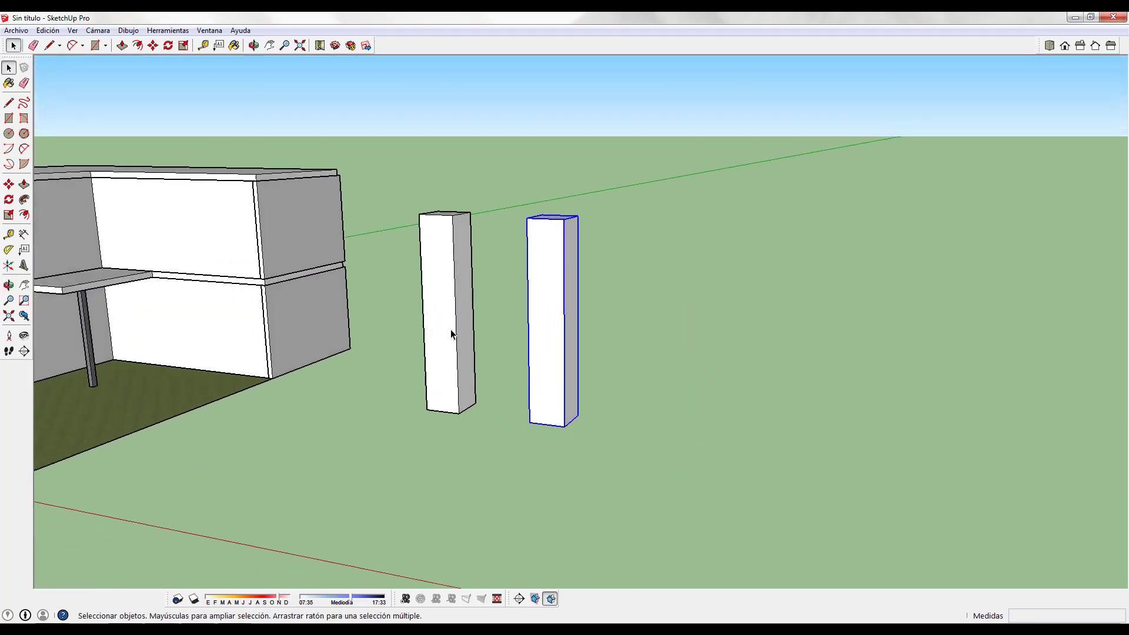
pyautogui.scroll(4, 451, 329)
pyautogui.scroll(2, 540, 361)
pyautogui.scroll(-3, 540, 364)
pyautogui.moveTo(527, 381); pyautogui.dragTo(604, 357, button='middle')
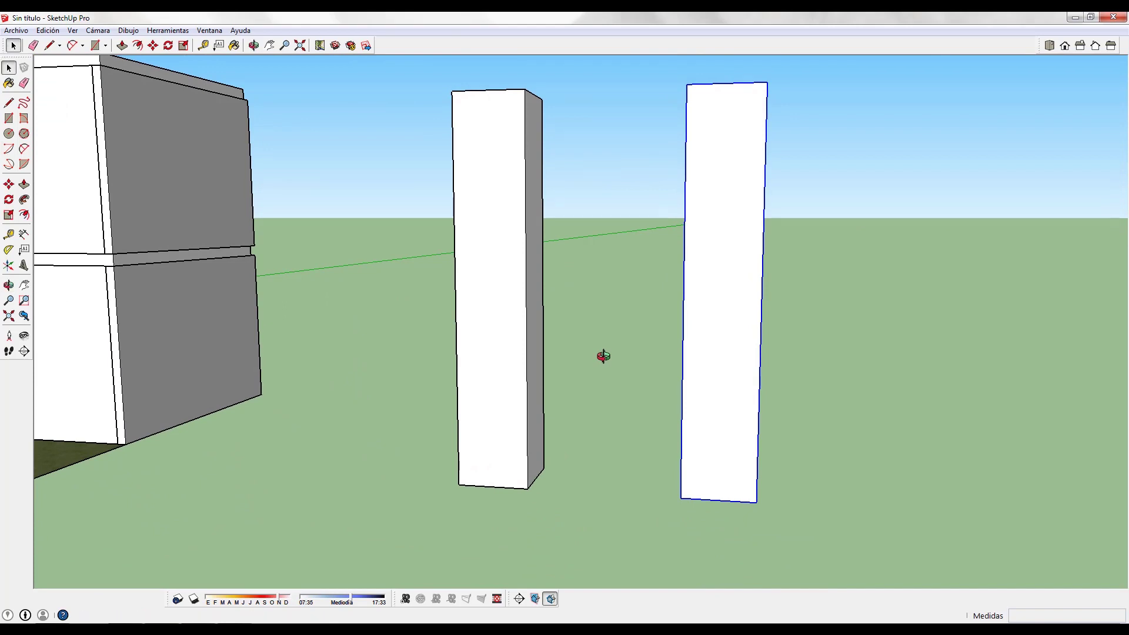
pyautogui.moveTo(608, 361); pyautogui.dragTo(501, 424, button='middle')
pyautogui.scroll(-3, 502, 424)
pyautogui.moveTo(357, 390); pyautogui.dragTo(671, 413, button='middle')
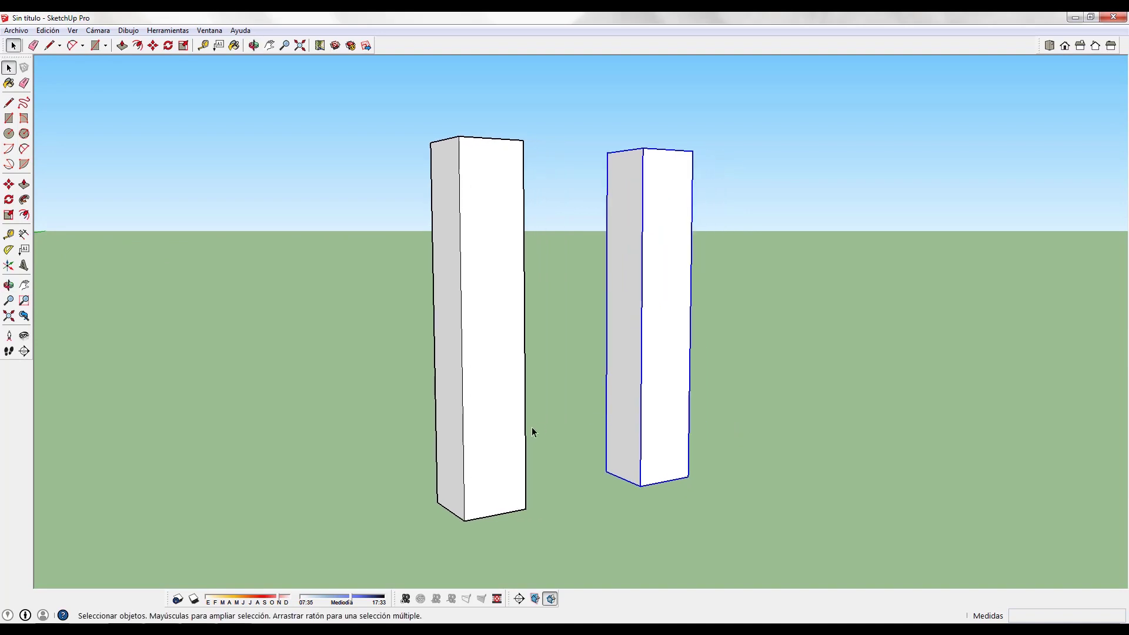
pyautogui.moveTo(596, 443); pyautogui.dragTo(510, 431, button='middle')
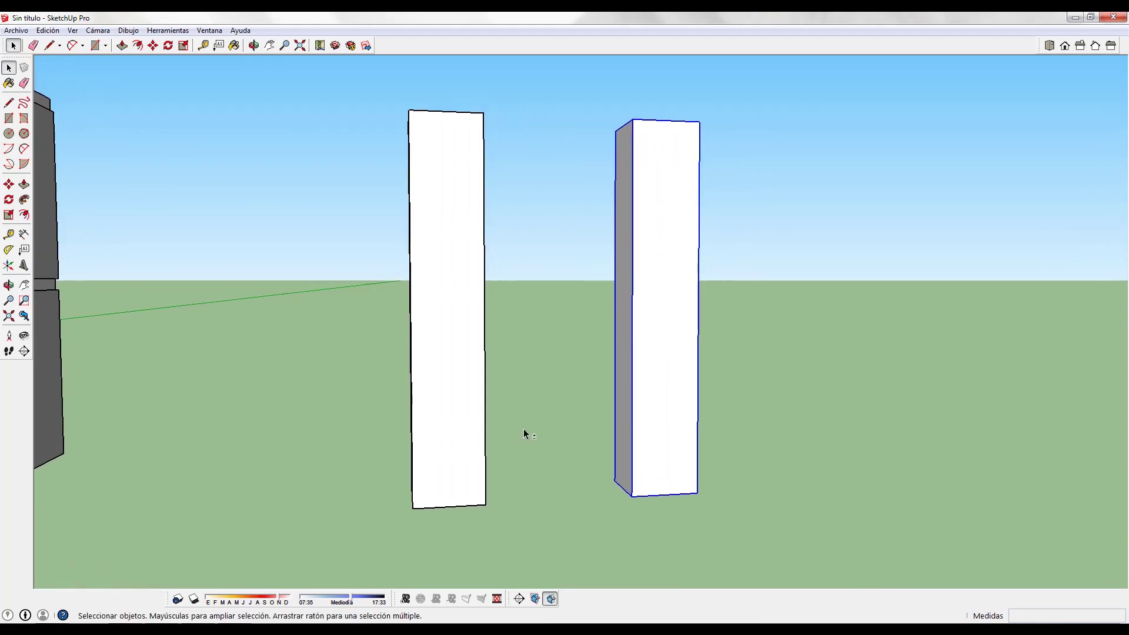
pyautogui.moveTo(605, 396); pyautogui.dragTo(552, 348, button='middle')
pyautogui.scroll(2, 535, 438)
pyautogui.click(552, 348)
pyautogui.click(729, 342)
pyautogui.click(484, 330)
pyautogui.click(511, 328)
pyautogui.click(732, 300)
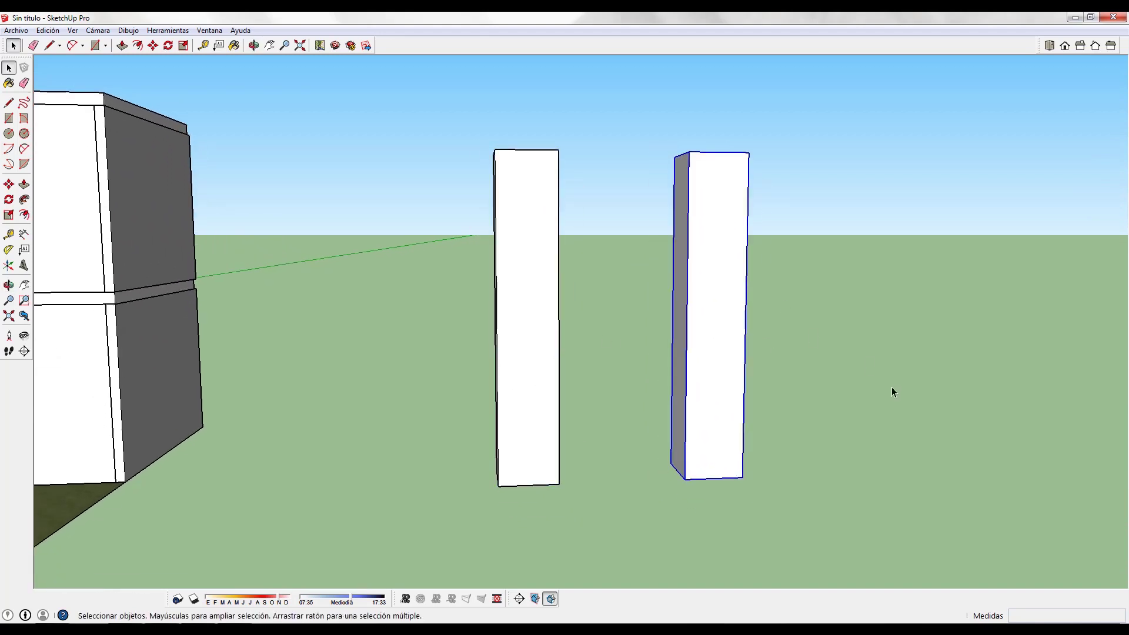
pyautogui.moveTo(892, 392); pyautogui.dragTo(893, 396, button='middle')
pyautogui.scroll(-2, 577, 412)
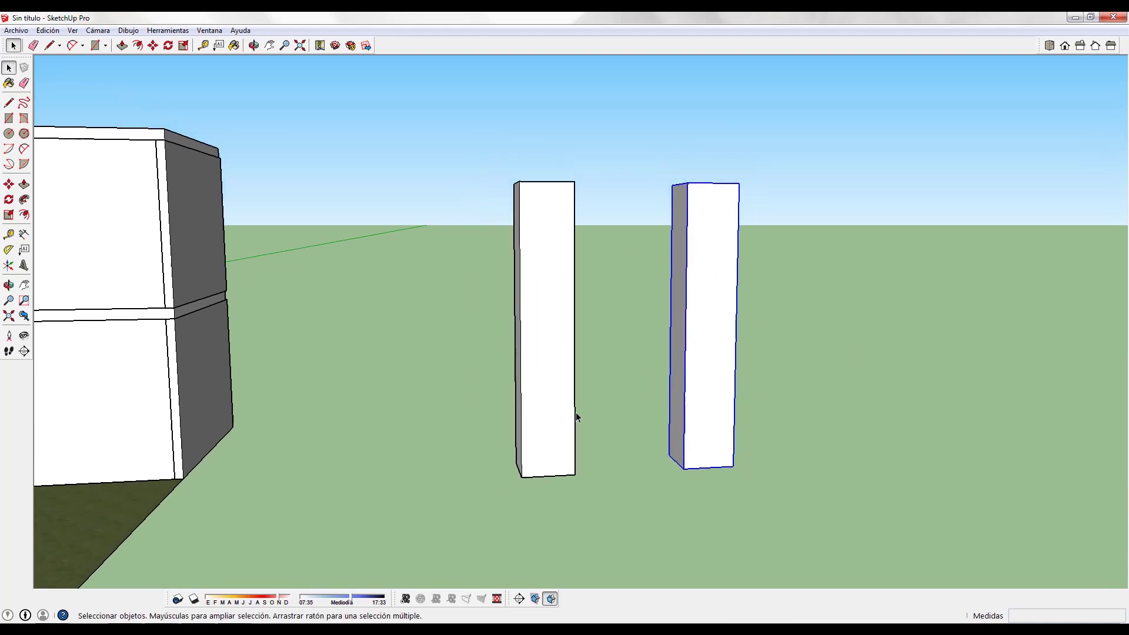
pyautogui.scroll(3, 694, 345)
pyautogui.scroll(1, 595, 353)
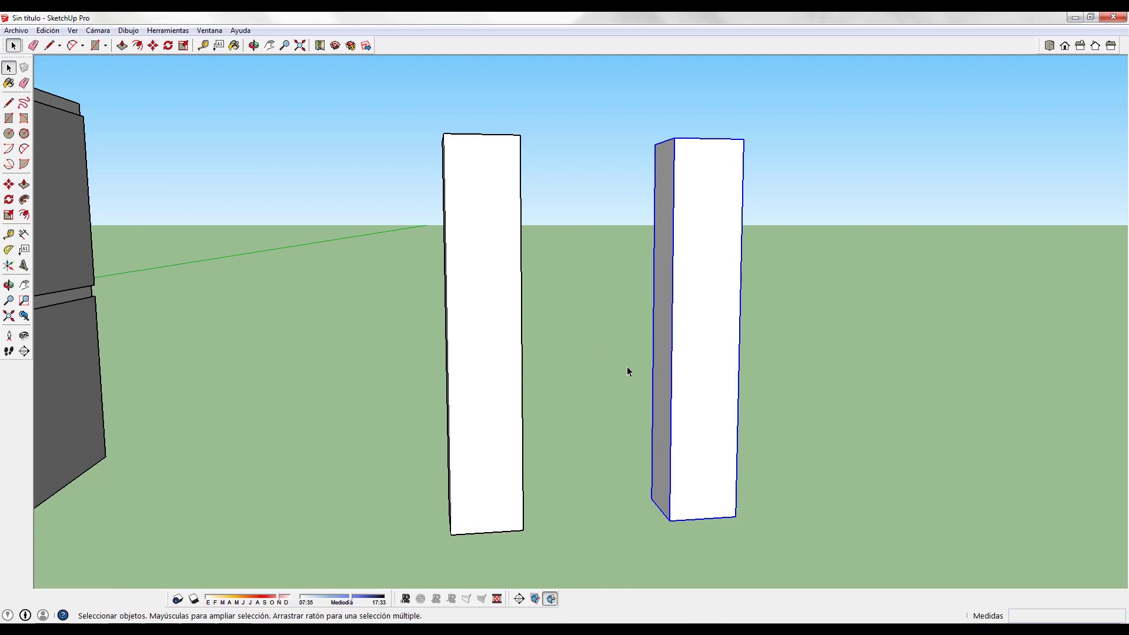
pyautogui.scroll(-1, 630, 367)
# Step: Open the original pillar's group, select all its inner geometry, and leave the group
pyautogui.moveTo(528, 507); pyautogui.dragTo(573, 565)
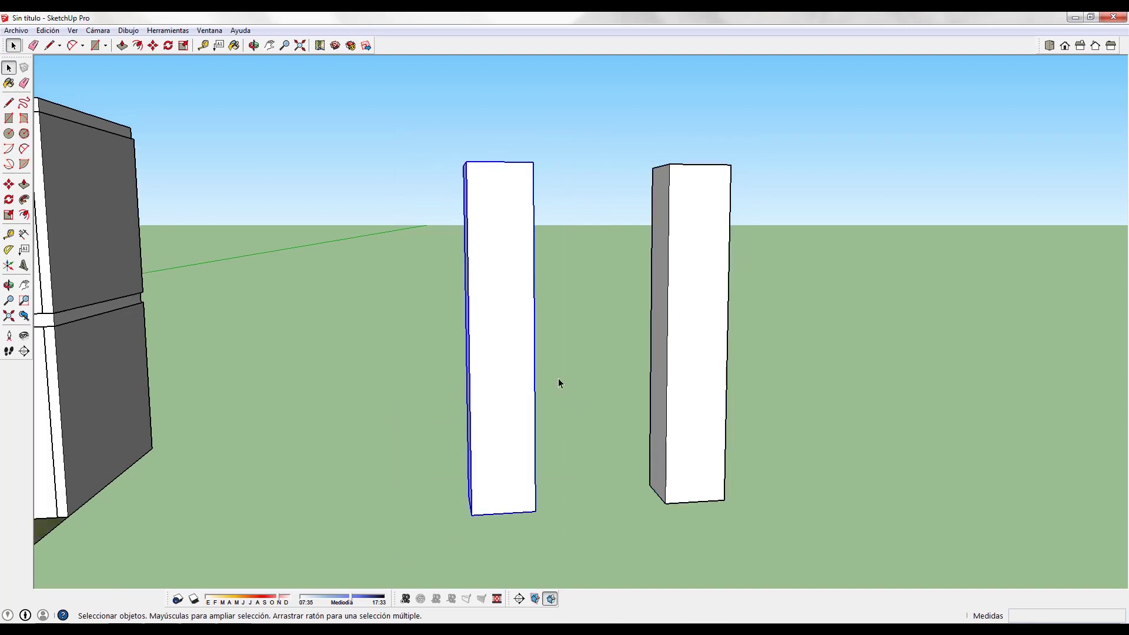
pyautogui.doubleClick(486, 274)
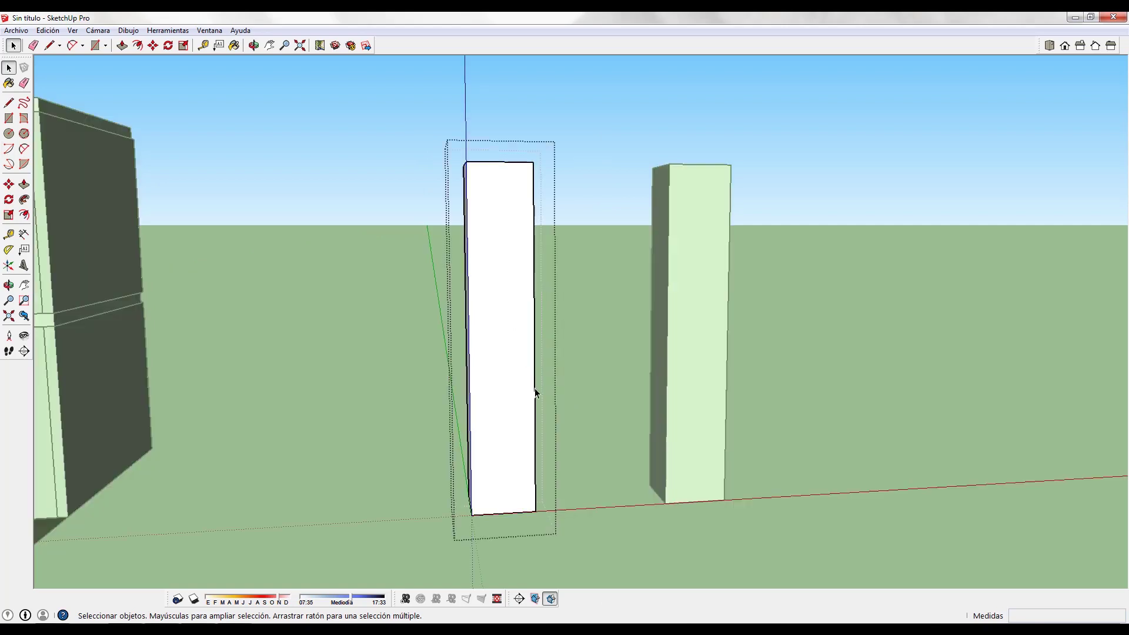
pyautogui.doubleClick(534, 416)
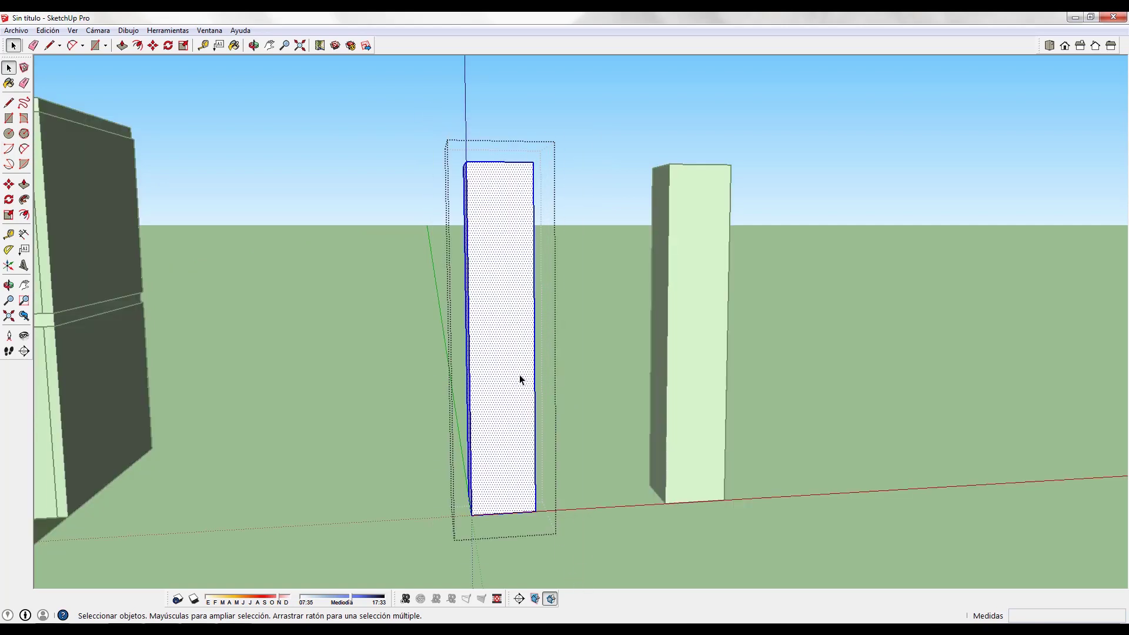
pyautogui.press('Escape')
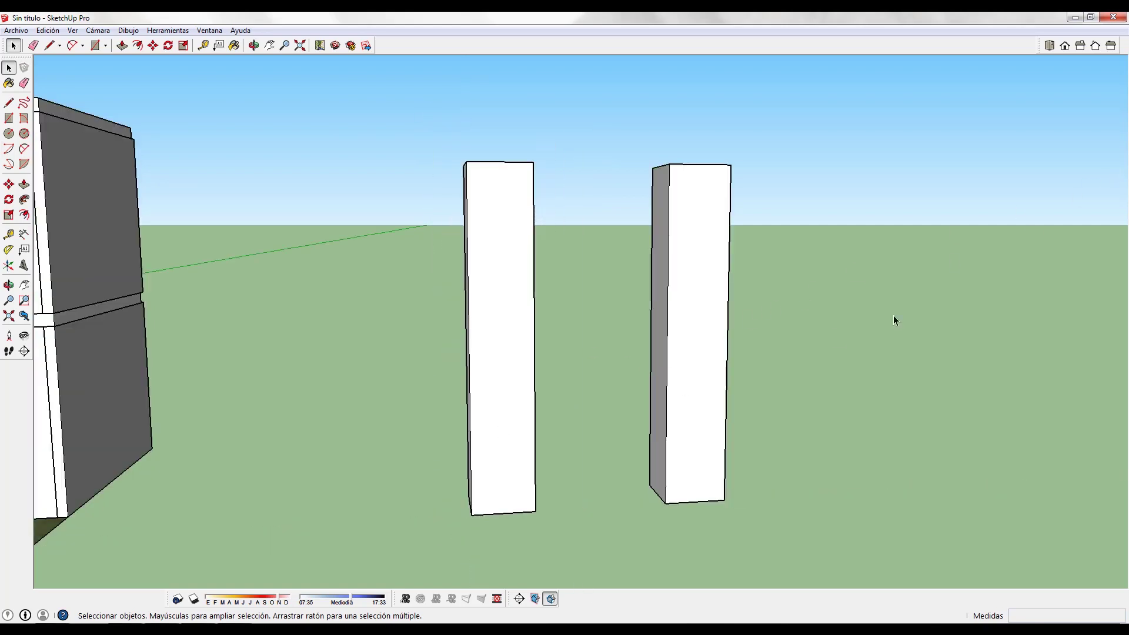
# Step: Sample the grass material from the house's floor with the material eyedropper
pyautogui.press('b')
pyautogui.click(1079, 153)
pyautogui.moveTo(559, 351)
pyautogui.mouseDown(button='middle')
pyautogui.moveTo(496, 454)
pyautogui.moveTo(436, 483)
pyautogui.mouseUp(button='middle')
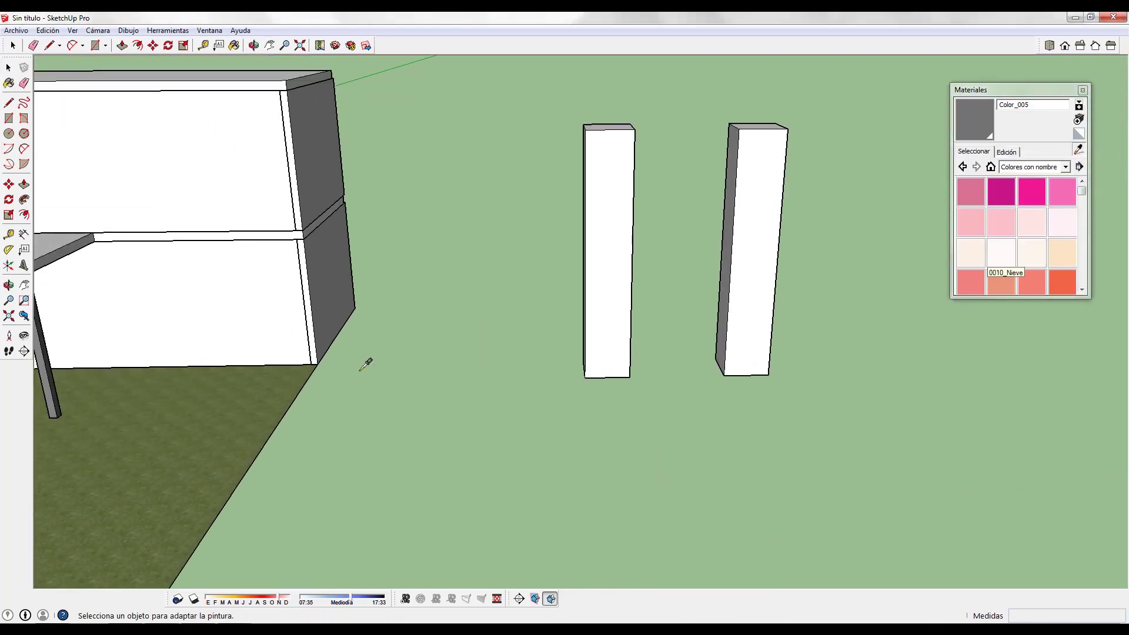
pyautogui.moveTo(573, 385); pyautogui.dragTo(1003, 348, button='middle')
pyautogui.click(1004, 152)
pyautogui.click(986, 151)
# Step: Browse the Metal material collection and switch to the Piedra collection
pyautogui.click(1066, 168)
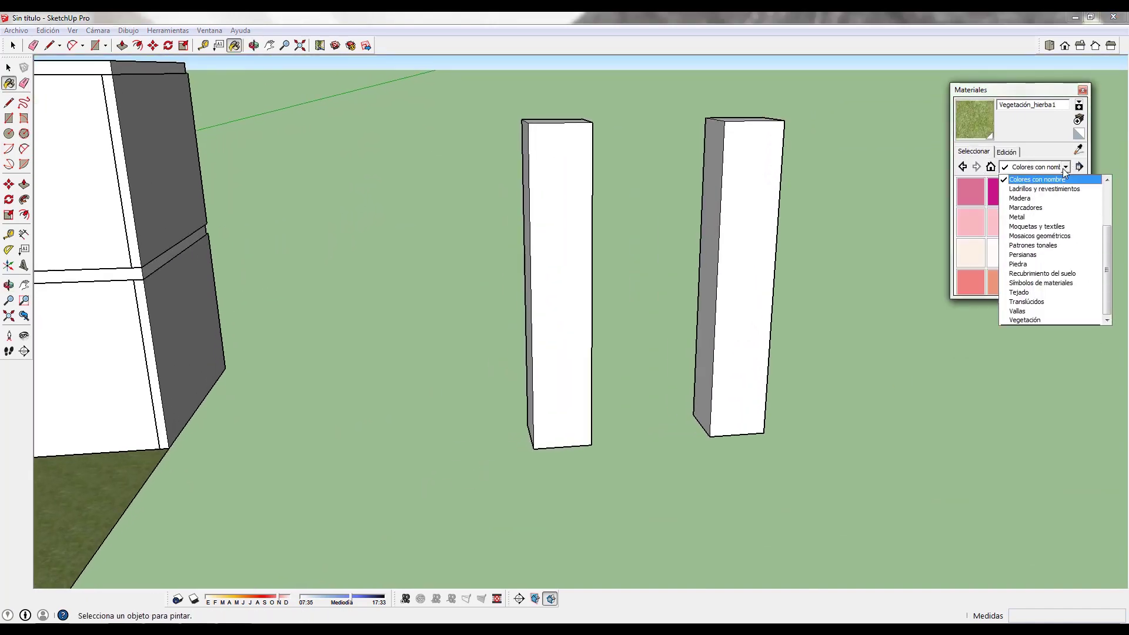
pyautogui.click(1032, 218)
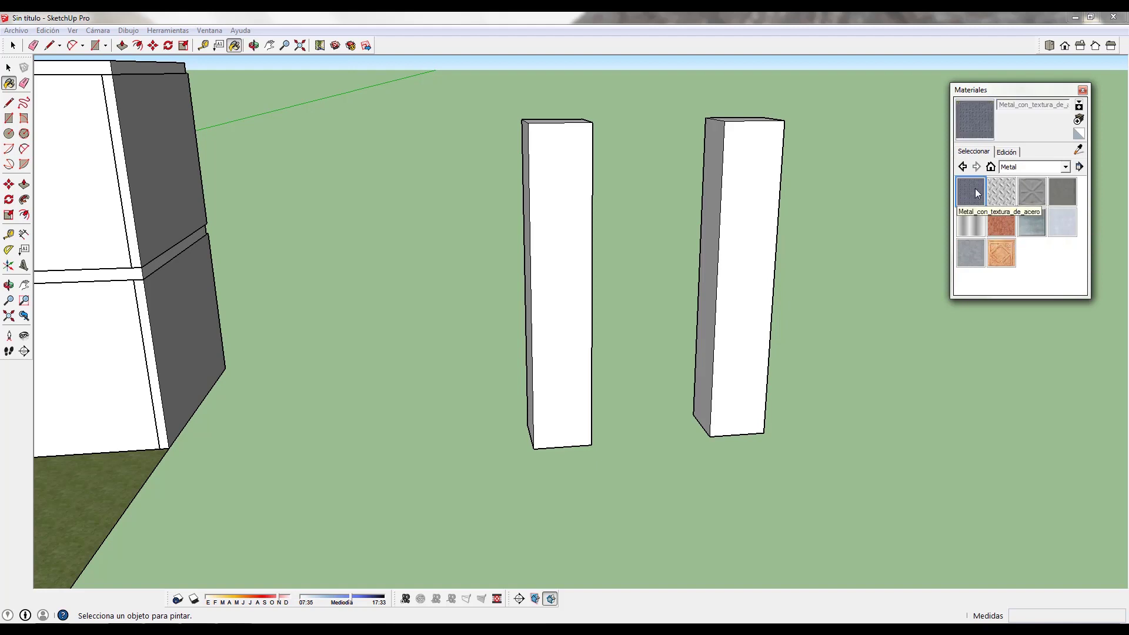
pyautogui.click(1035, 167)
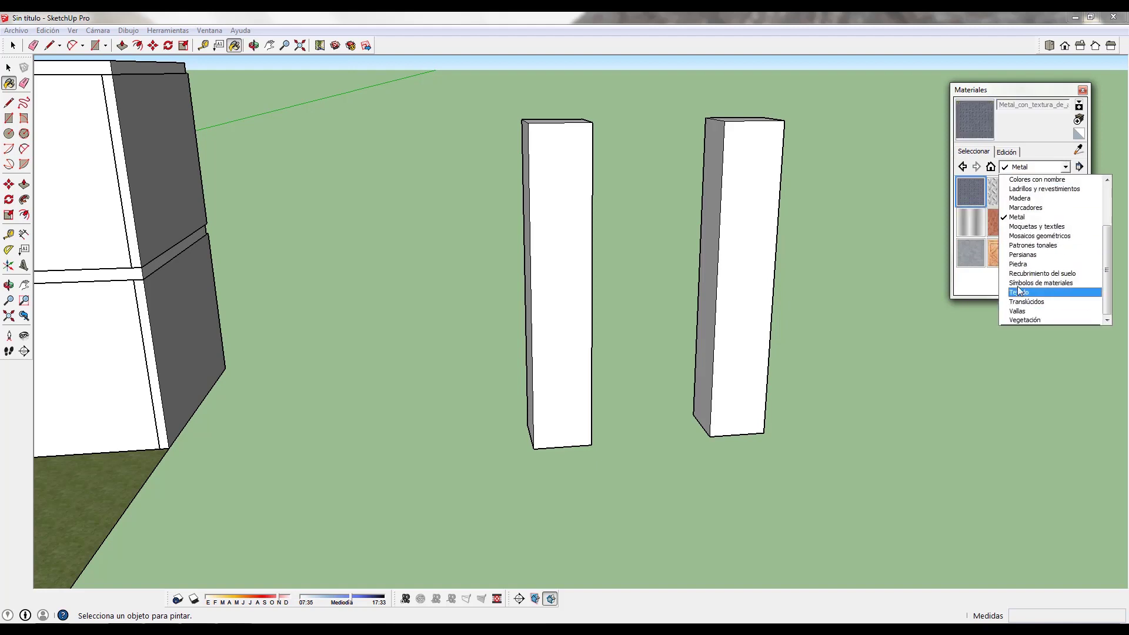
pyautogui.click(1028, 265)
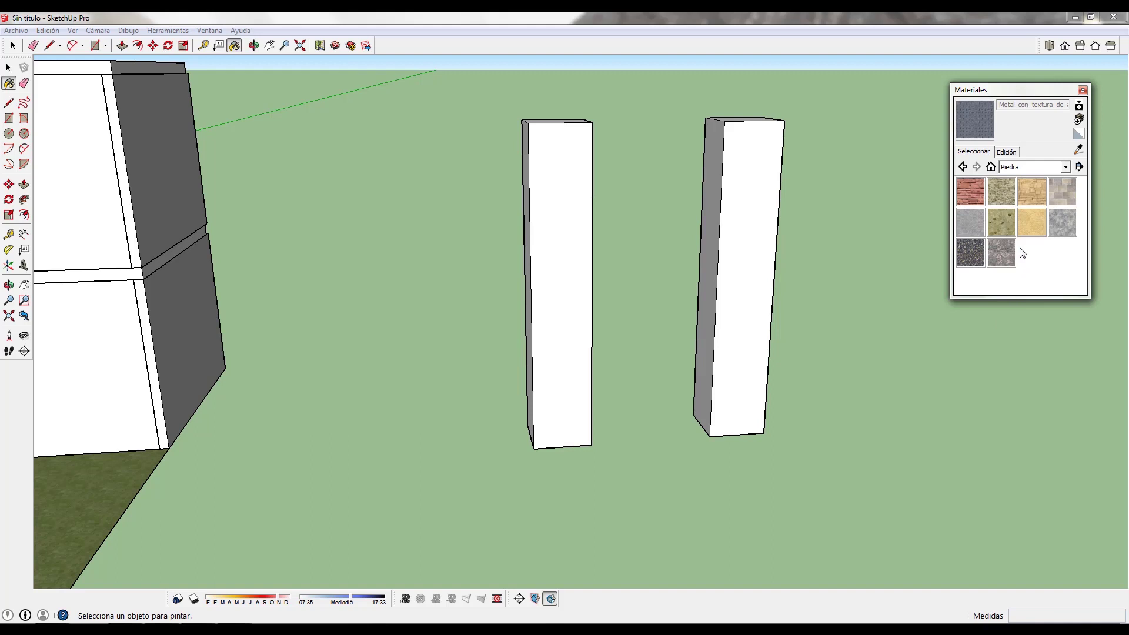
# Step: Try the Mampostería_concertada stone on the closed group of the original pillar and undo the paint
pyautogui.click(1063, 194)
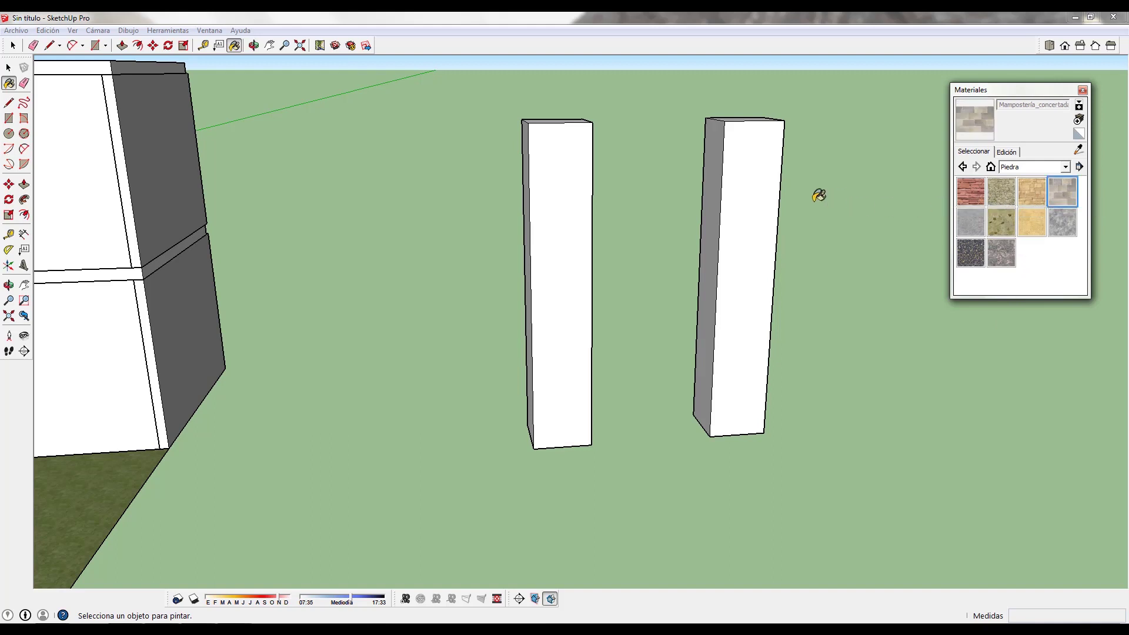
pyautogui.click(1084, 92)
pyautogui.press('space')
pyautogui.press('b')
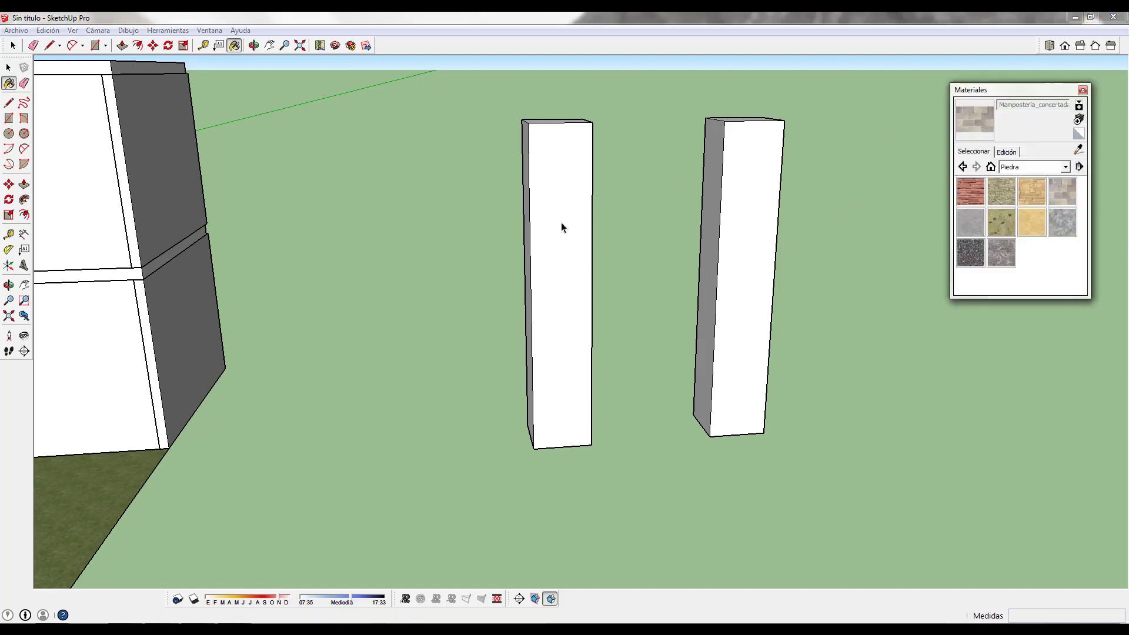
pyautogui.click(561, 226)
pyautogui.scroll(3, 560, 236)
pyautogui.scroll(-2, 572, 311)
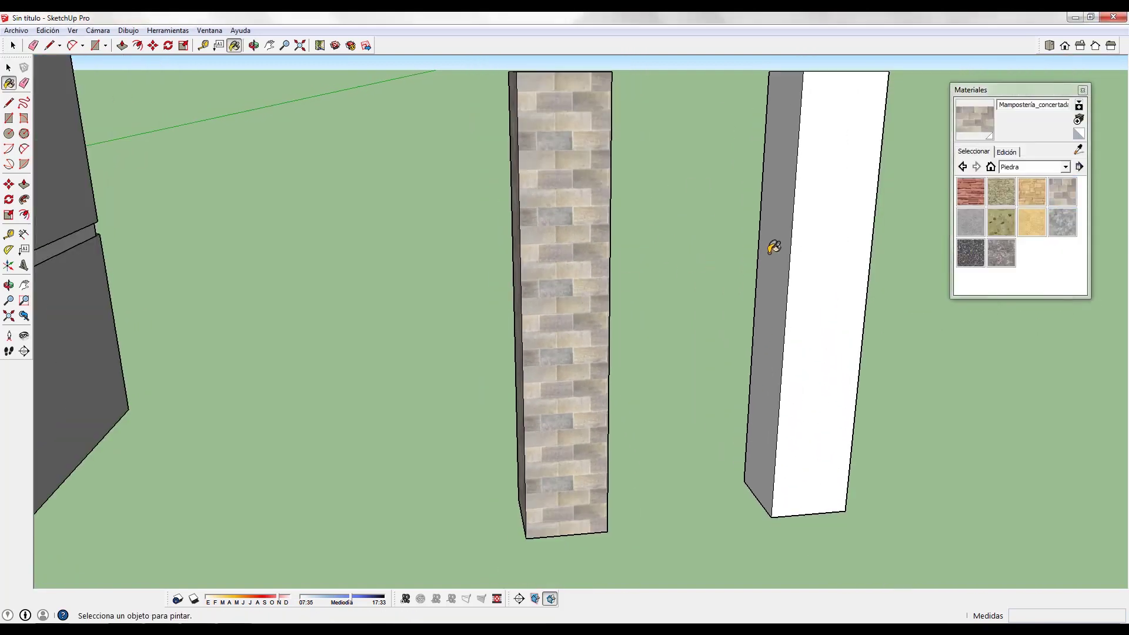
pyautogui.hotkey('ctrl', 'z')
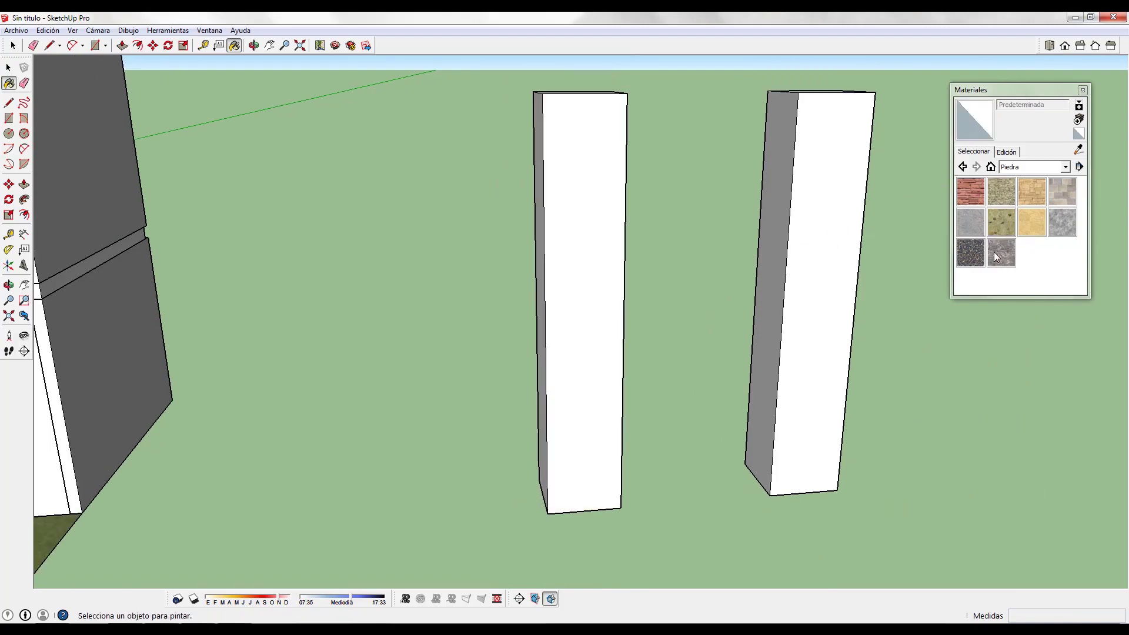
# Step: Try Piedras_granito_oscuro on the closed group of the original pillar and undo the paint
pyautogui.click(971, 253)
pyautogui.click(590, 249)
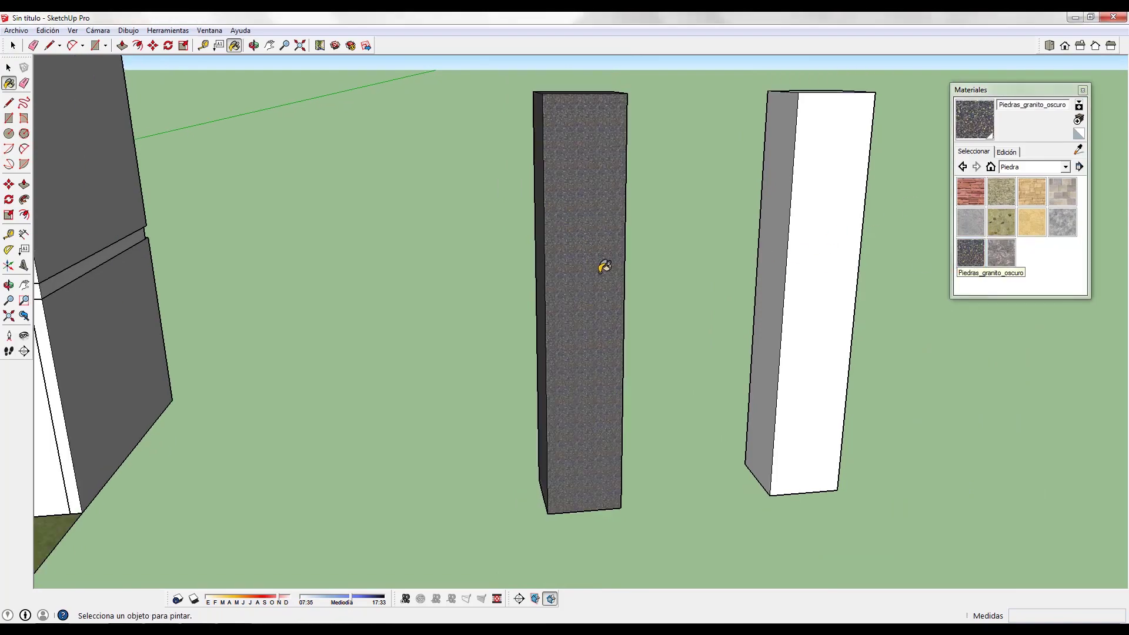
pyautogui.scroll(6, 604, 267)
pyautogui.moveTo(577, 270); pyautogui.dragTo(553, 194, button='middle')
pyautogui.press('space')
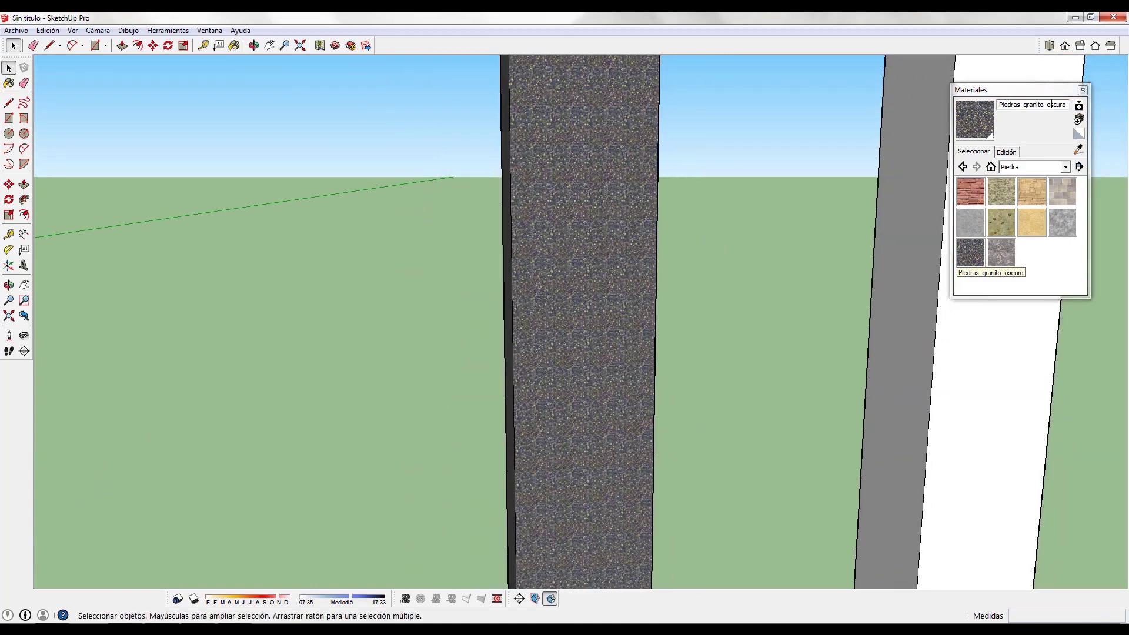
pyautogui.click(1082, 91)
pyautogui.hotkey('ctrl', 'z')
pyautogui.moveTo(627, 292); pyautogui.dragTo(560, 458, button='middle')
pyautogui.scroll(-3, 547, 245)
# Step: Open the original pillar's group, paint all its faces with Piedras_granito_oscuro, and leave the group
pyautogui.press('space')
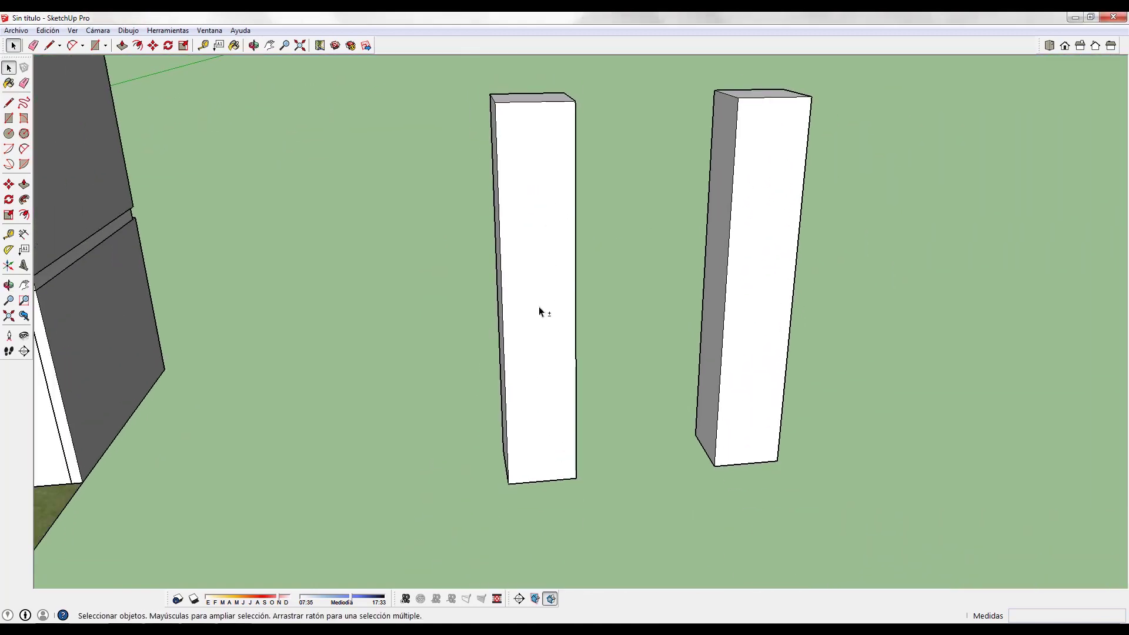
pyautogui.moveTo(540, 377); pyautogui.dragTo(591, 400, button='middle')
pyautogui.moveTo(580, 441); pyautogui.dragTo(556, 409, button='middle')
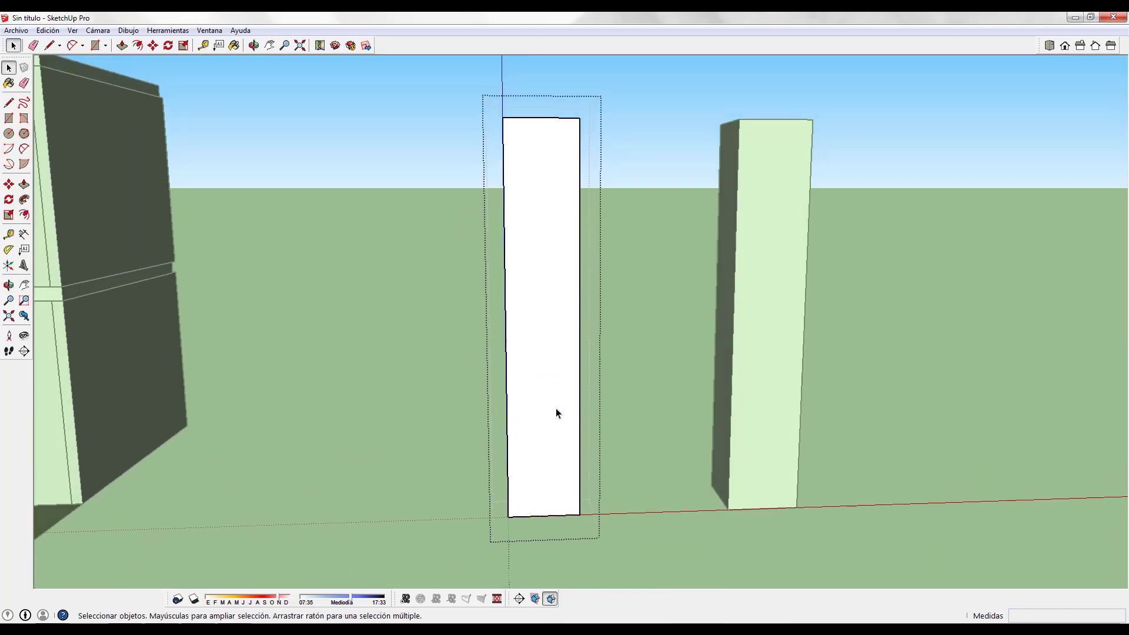
pyautogui.click(544, 253)
pyautogui.moveTo(544, 253); pyautogui.dragTo(595, 304, button='middle')
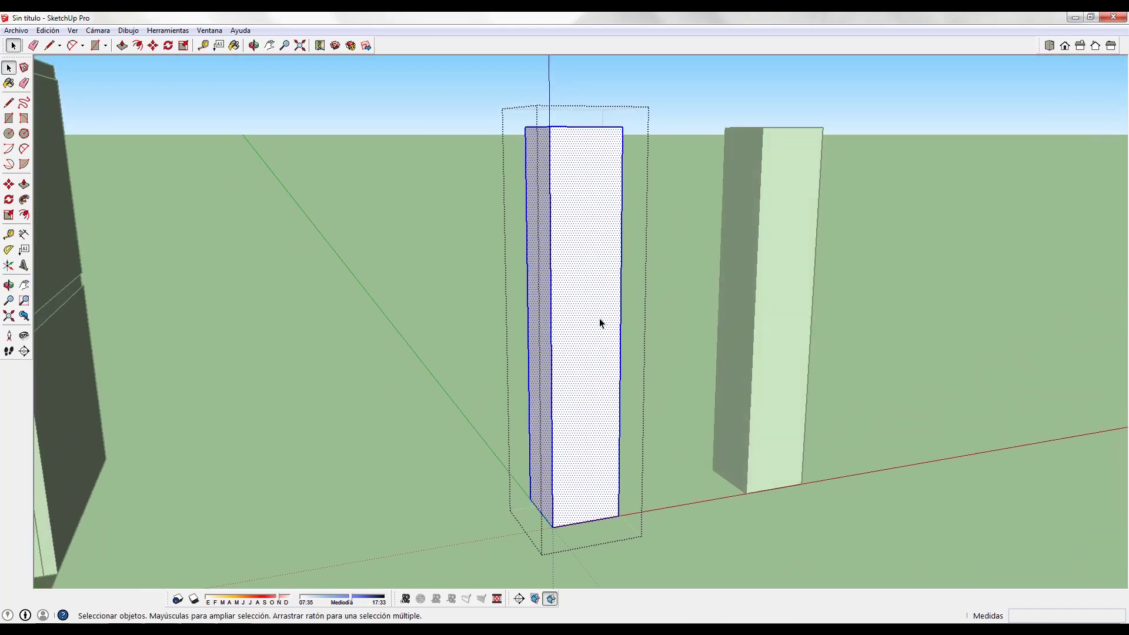
pyautogui.press('b')
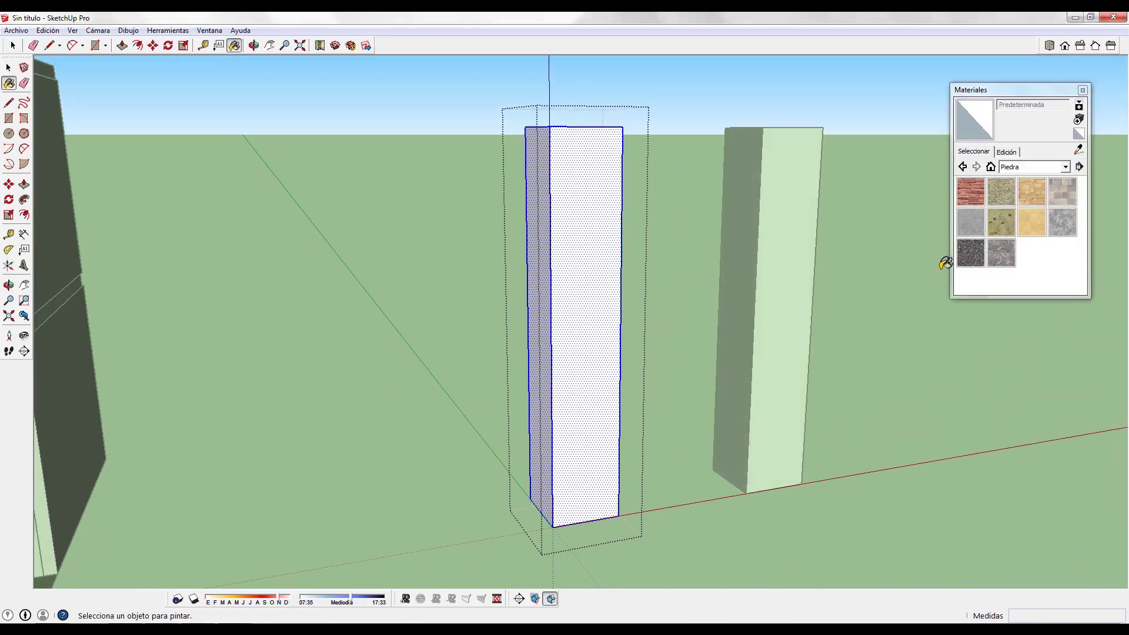
pyautogui.click(971, 253)
pyautogui.click(569, 257)
pyautogui.press('space')
pyautogui.scroll(3, 641, 462)
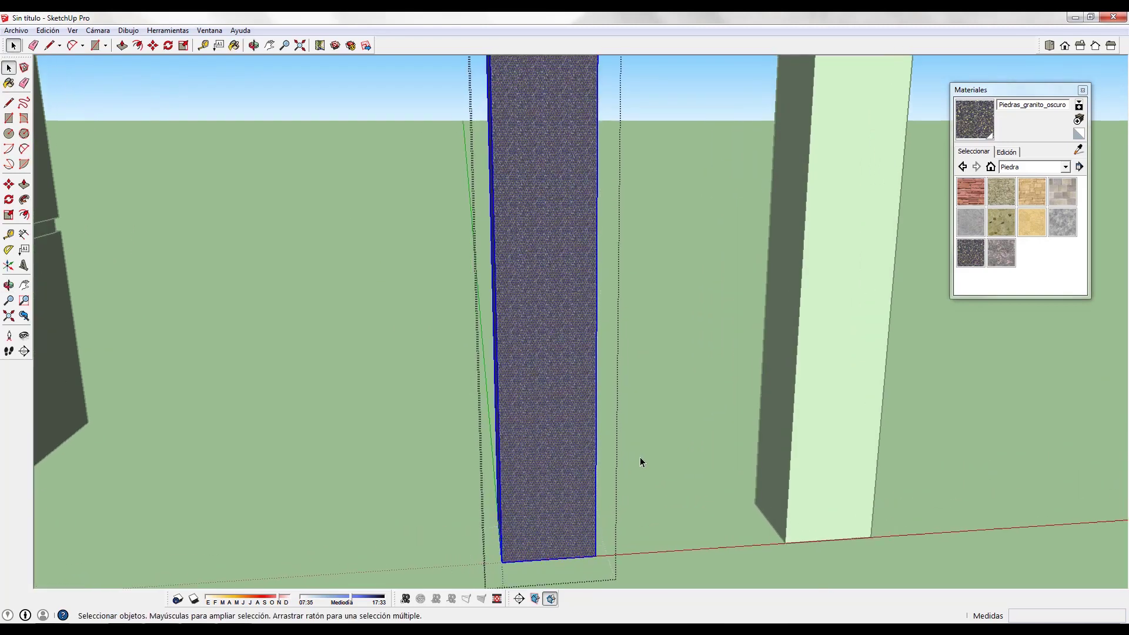
pyautogui.click(639, 457)
pyautogui.scroll(-1, 647, 462)
pyautogui.scroll(-3, 825, 450)
# Step: Move the copied pillar group a little farther away from the original pillar
pyautogui.keyDown('shift'); pyautogui.moveTo(824, 450); pyautogui.dragTo(677, 411, button='middle'); pyautogui.keyUp('shift')
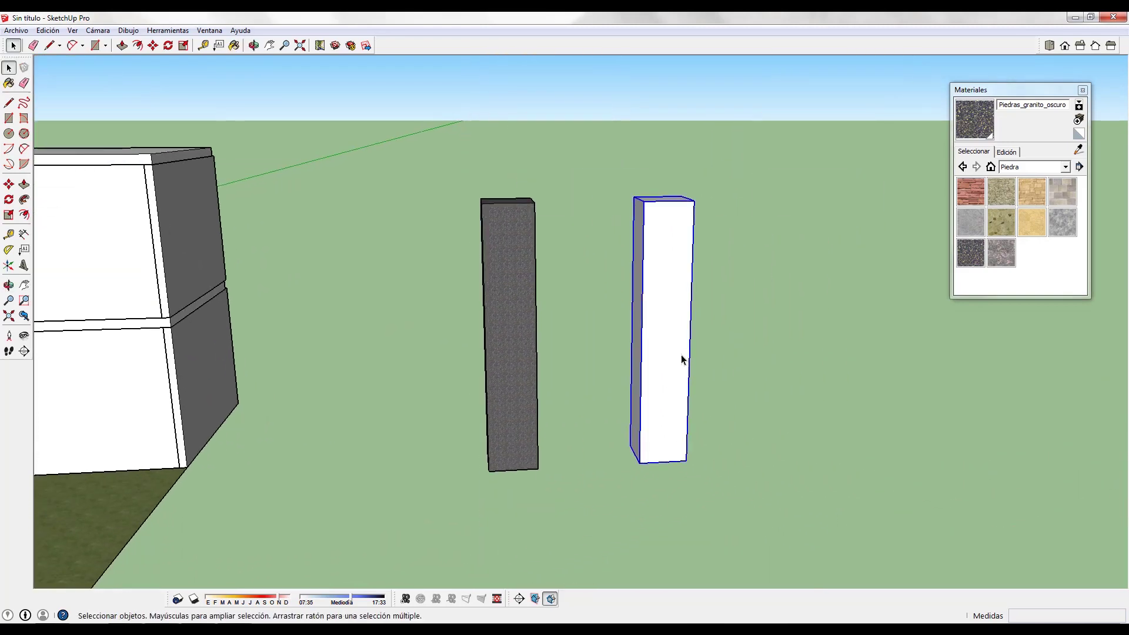
pyautogui.press('m')
pyautogui.click(651, 479)
pyautogui.click(711, 478)
pyautogui.press('space')
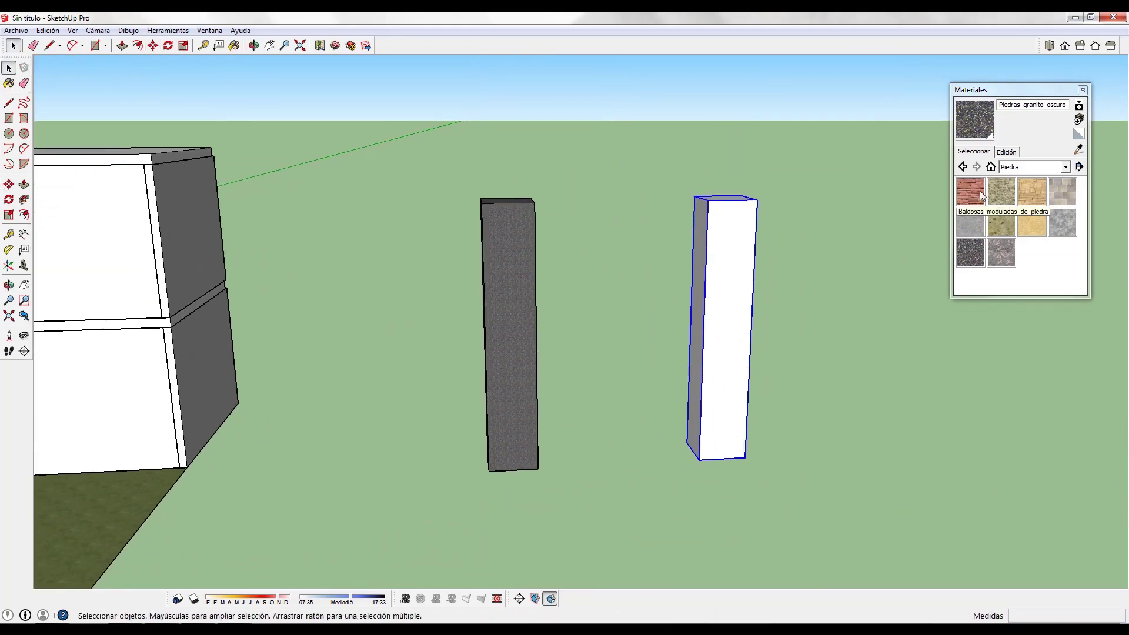
# Step: Paint the copied pillar as a closed group with Piedras_granito_oscuro and clear the selection
pyautogui.click(971, 254)
pyautogui.press('space')
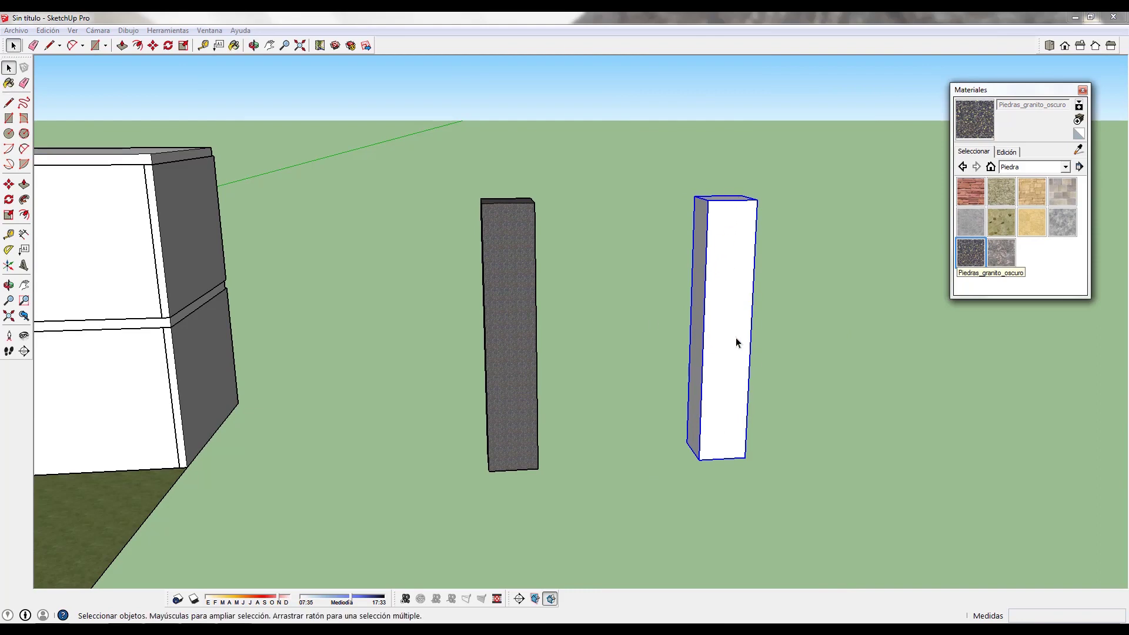
pyautogui.click(969, 265)
pyautogui.click(732, 282)
pyautogui.press('space')
pyautogui.scroll(1, 751, 459)
pyautogui.click(704, 496)
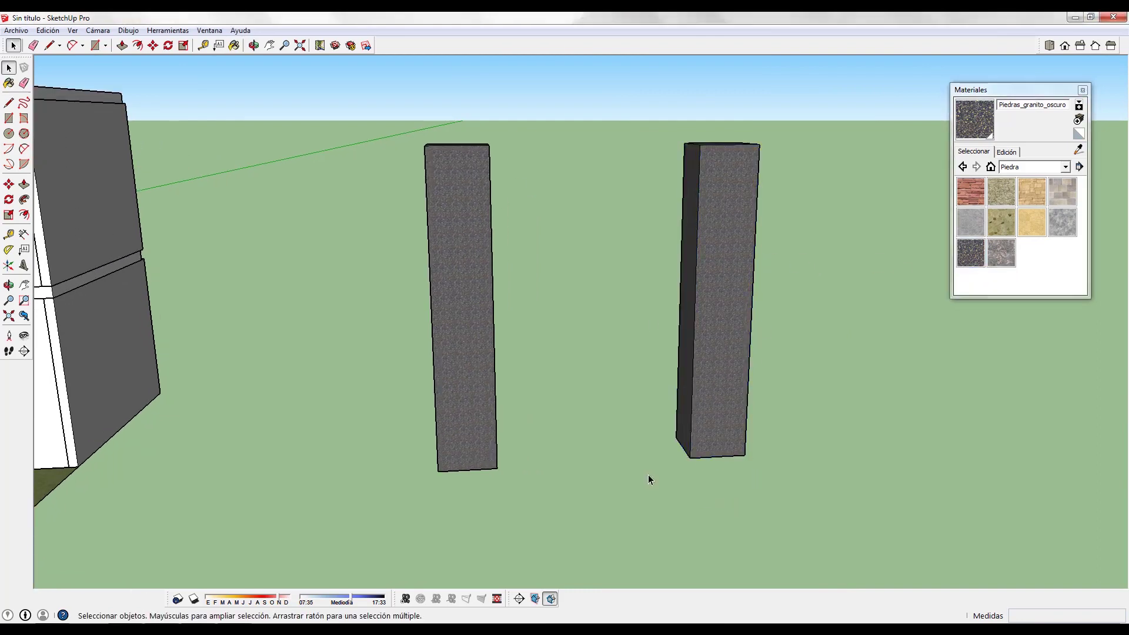
# Step: Close the Materials window and compare the granite texture on the two pillars from close up and from a distance
pyautogui.scroll(2, 583, 422)
pyautogui.click(1082, 91)
pyautogui.scroll(-2, 466, 118)
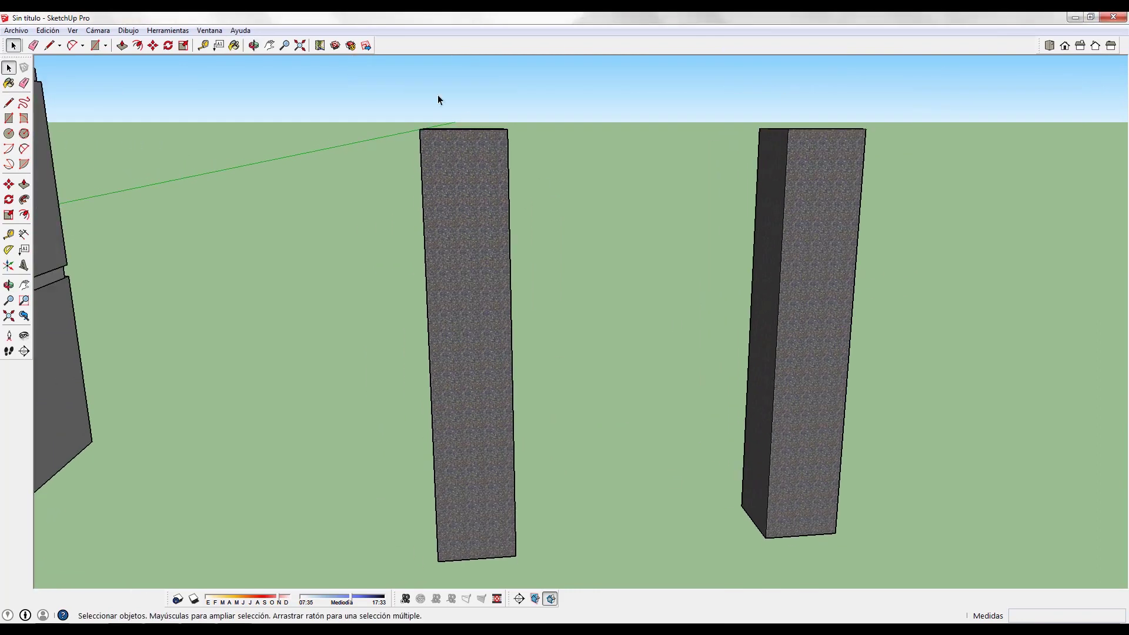
pyautogui.scroll(-1, 518, 301)
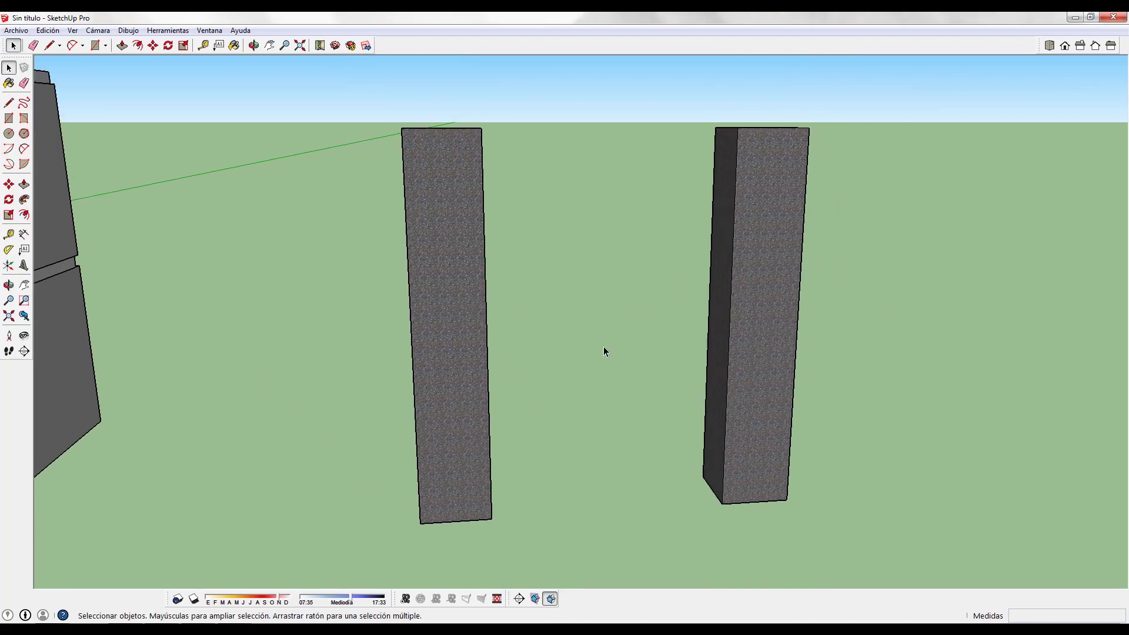
pyautogui.scroll(6, 481, 395)
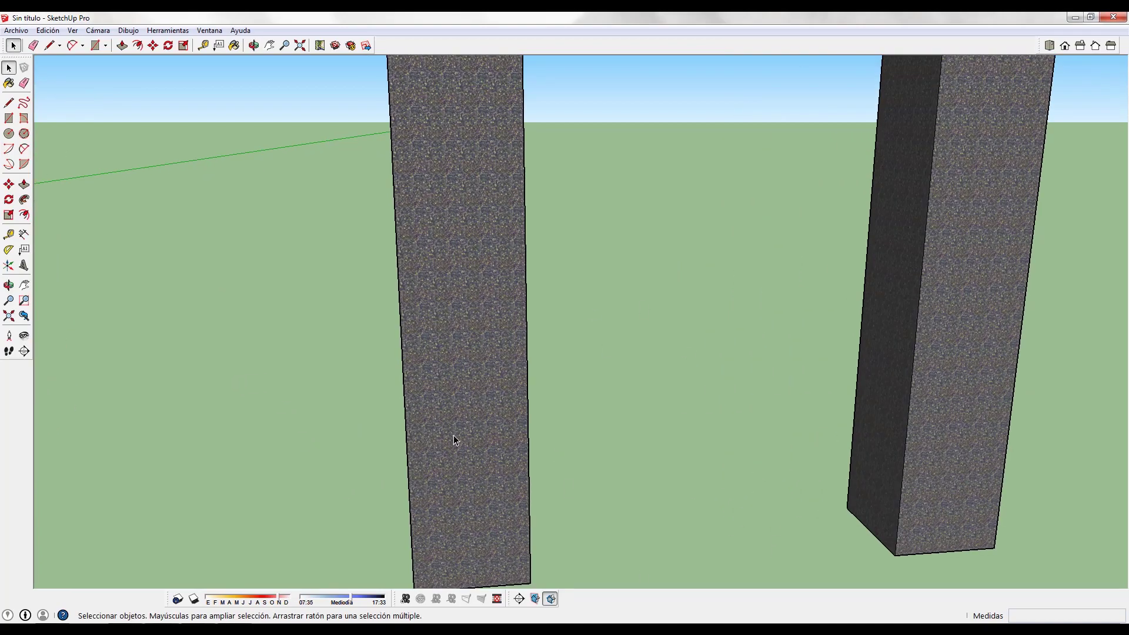
pyautogui.scroll(2, 476, 426)
pyautogui.scroll(-4, 476, 426)
pyautogui.moveTo(424, 416); pyautogui.dragTo(417, 367, button='middle')
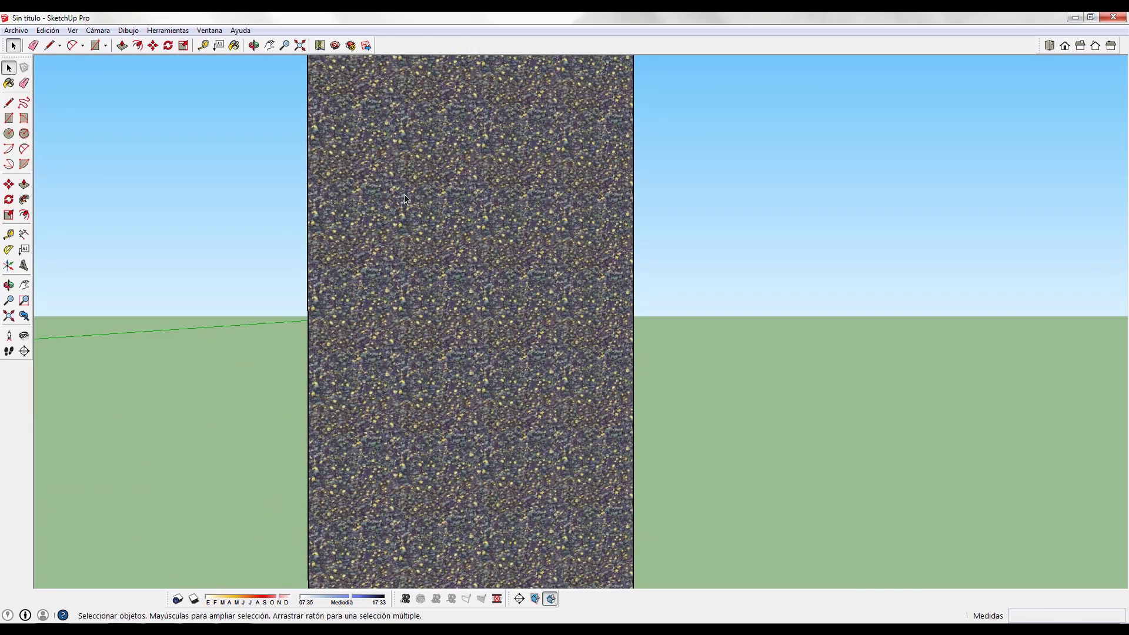
pyautogui.scroll(-5, 485, 270)
pyautogui.moveTo(484, 283); pyautogui.dragTo(434, 433, button='middle')
pyautogui.scroll(-3, 429, 421)
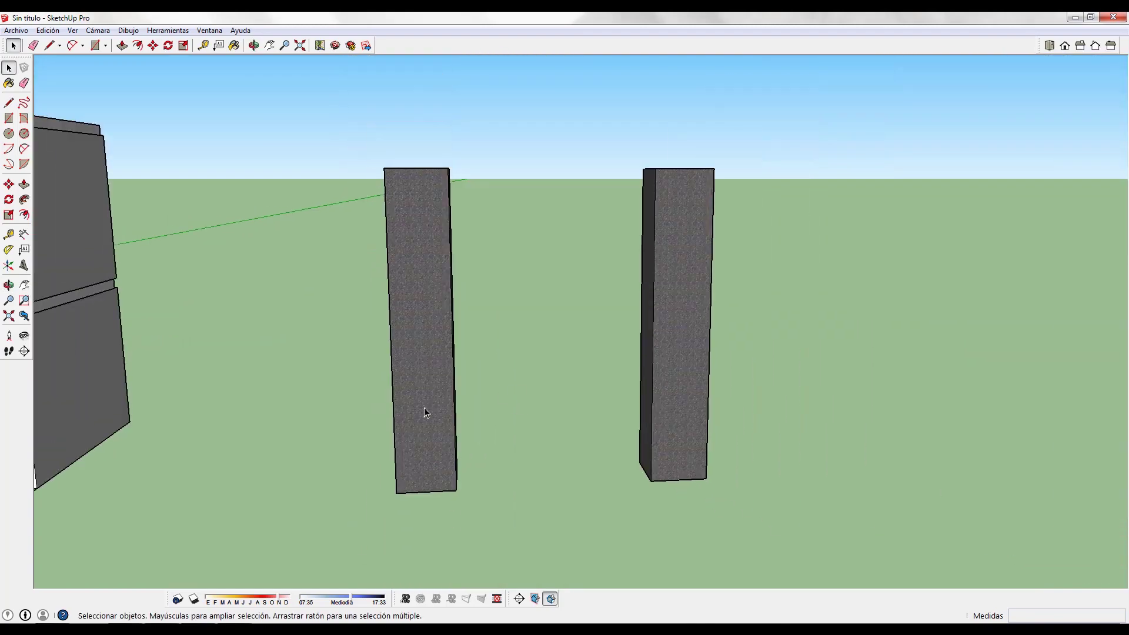
# Step: Copy the pillar painted on its inner faces twice in a row, about 1.4 m apart, filling the gap before the outside-painted pillar
pyautogui.press('m')
pyautogui.click(393, 516)
pyautogui.press('ctrl')
pyautogui.click(476, 514)
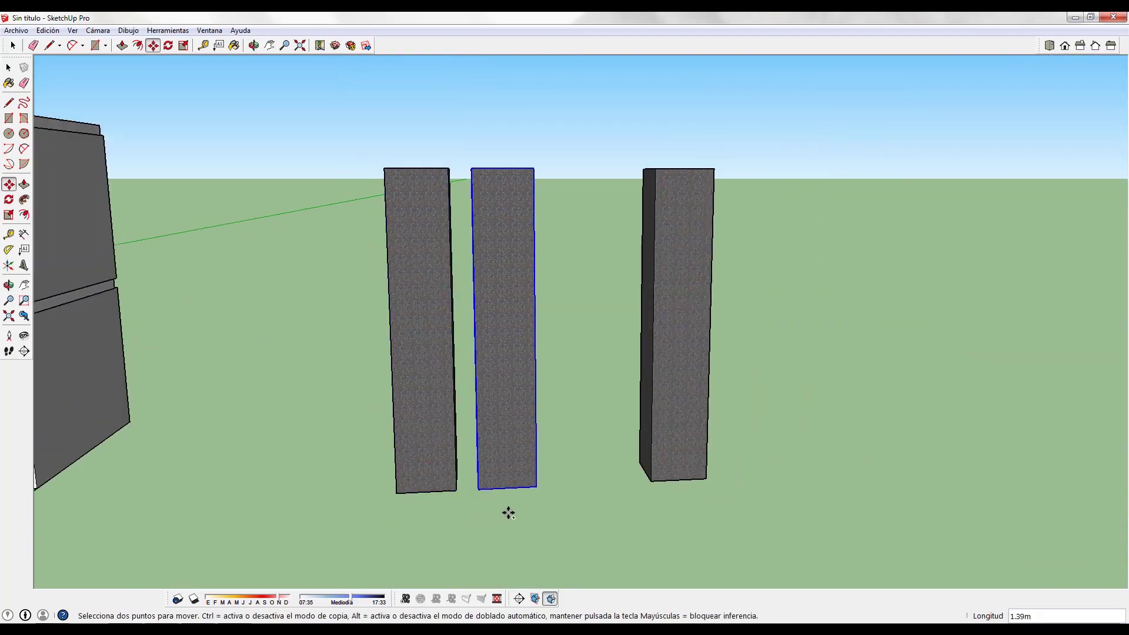
pyautogui.click(509, 512)
pyautogui.click(600, 504)
pyautogui.moveTo(600, 504); pyautogui.dragTo(738, 479, button='middle')
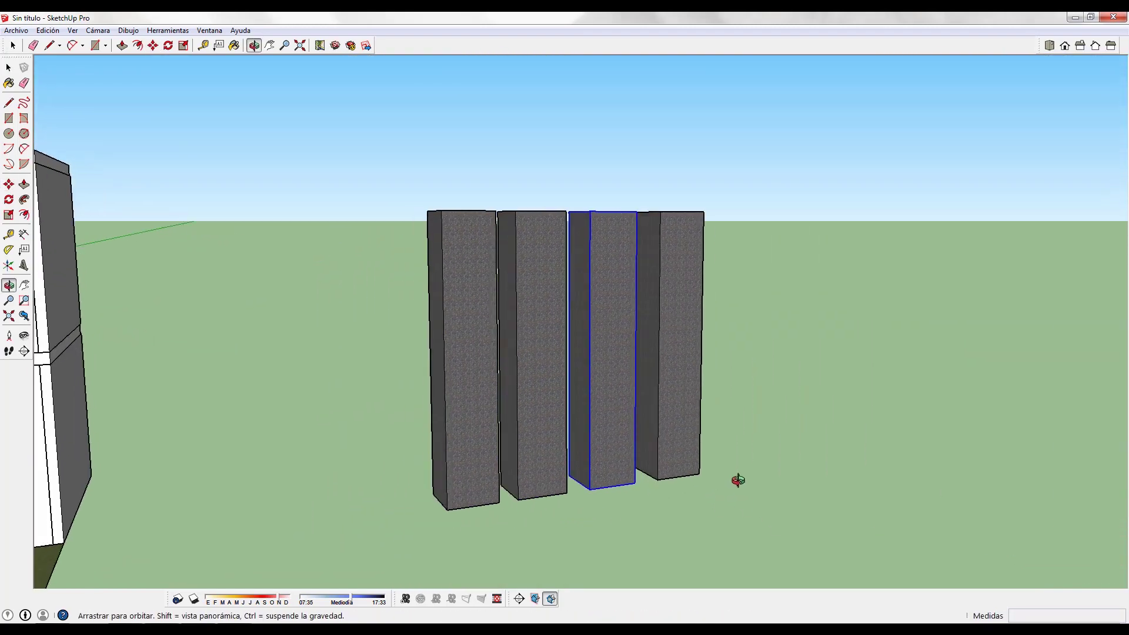
pyautogui.press('space')
pyautogui.scroll(5, 488, 353)
pyautogui.moveTo(488, 352); pyautogui.dragTo(545, 297, button='middle')
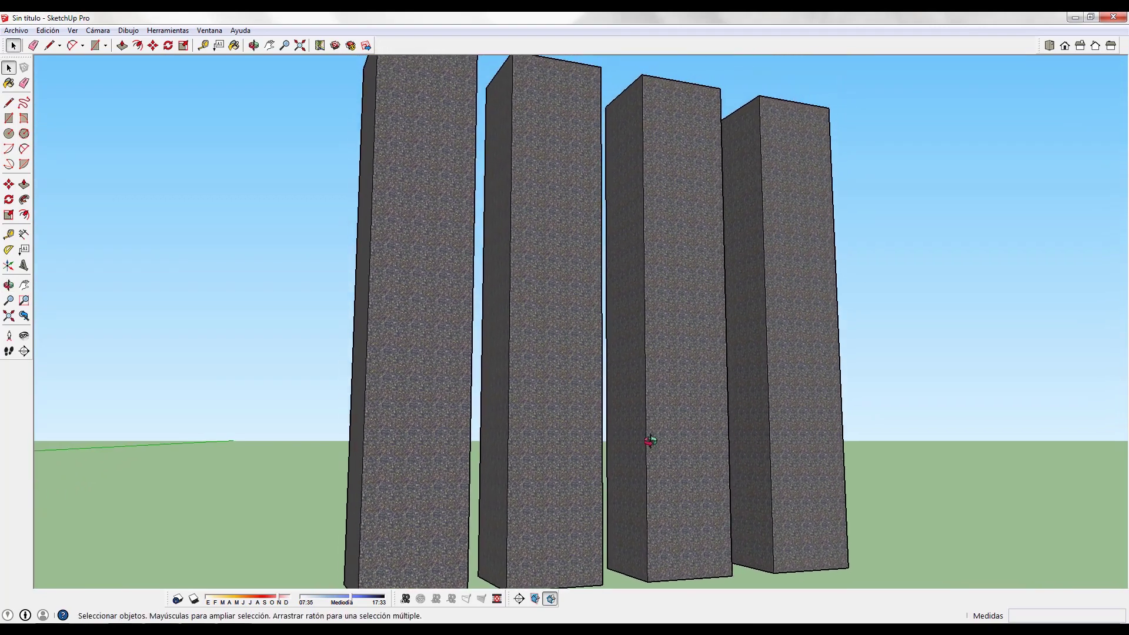
pyautogui.moveTo(650, 441); pyautogui.dragTo(650, 491, button='middle')
pyautogui.scroll(-2, 635, 372)
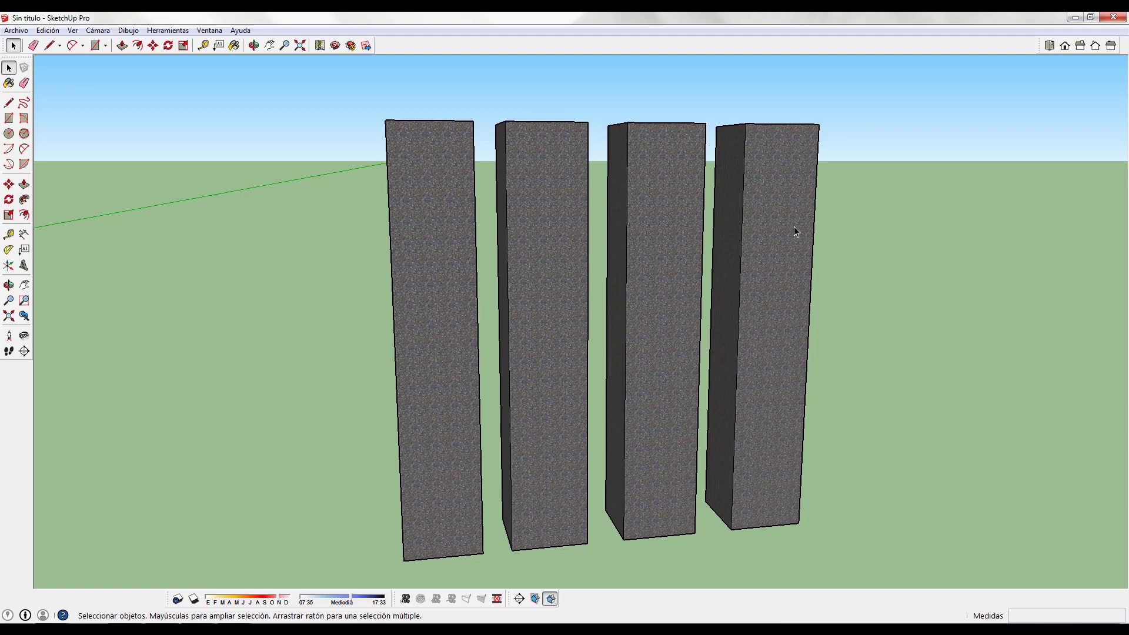
# Step: Move the pillar painted from outside about 10.75 m away from the row of inner-painted pillars
pyautogui.press('m')
pyautogui.scroll(-3, 753, 465)
pyautogui.click(721, 451)
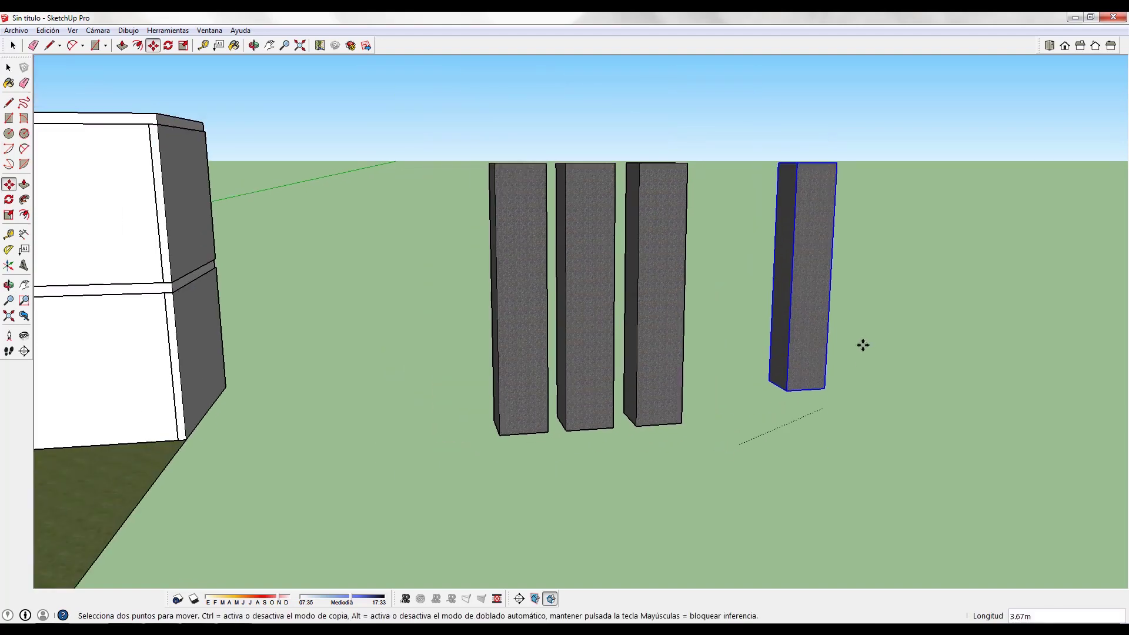
pyautogui.scroll(4, 862, 345)
pyautogui.click(517, 386)
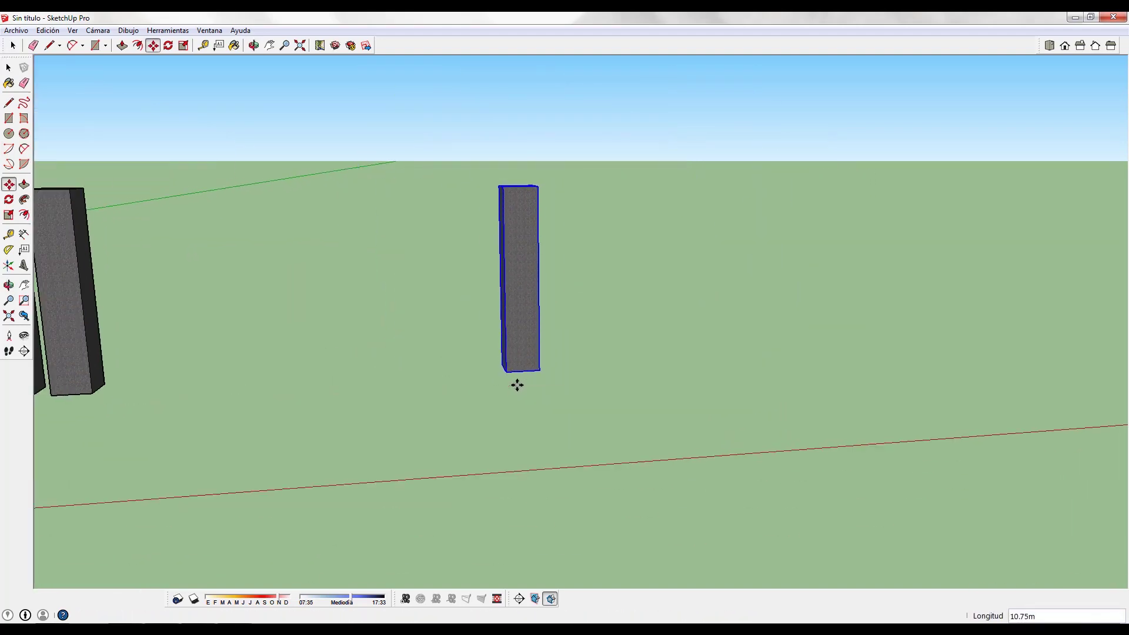
# Step: Copy the separated outside-painted pillar twice alongside itself to form a second row of three
pyautogui.click(513, 388)
pyautogui.press('ctrl')
pyautogui.click(563, 392)
pyautogui.click(564, 392)
pyautogui.press('ctrl')
pyautogui.click(620, 394)
pyautogui.keyDown('shift'); pyautogui.moveTo(620, 394); pyautogui.dragTo(772, 378, button='middle'); pyautogui.keyUp('shift')
pyautogui.press('space')
# Step: Examine how the granite texture repeats on the outside-painted row and on the inner-painted row of pillars
pyautogui.scroll(4, 818, 340)
pyautogui.keyDown('shift'); pyautogui.moveTo(819, 340); pyautogui.dragTo(641, 446, button='middle'); pyautogui.keyUp('shift')
pyautogui.scroll(4, 583, 414)
pyautogui.keyDown('shift'); pyautogui.moveTo(770, 376); pyautogui.dragTo(574, 318, button='middle'); pyautogui.keyUp('shift')
pyautogui.scroll(3, 563, 316)
pyautogui.keyDown('shift'); pyautogui.moveTo(471, 316); pyautogui.dragTo(531, 347, button='middle'); pyautogui.keyUp('shift')
pyautogui.scroll(-4, 557, 294)
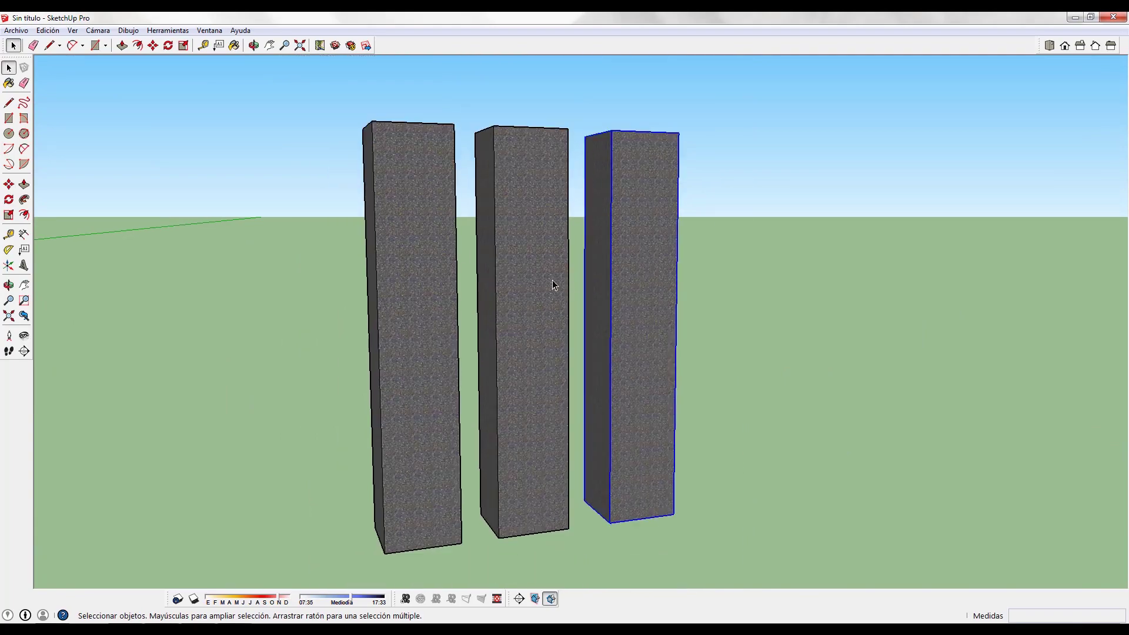
pyautogui.moveTo(480, 315)
pyautogui.mouseDown(button='middle')
pyautogui.moveTo(577, 320)
pyautogui.moveTo(648, 247)
pyautogui.moveTo(493, 297)
pyautogui.mouseUp(button='middle')
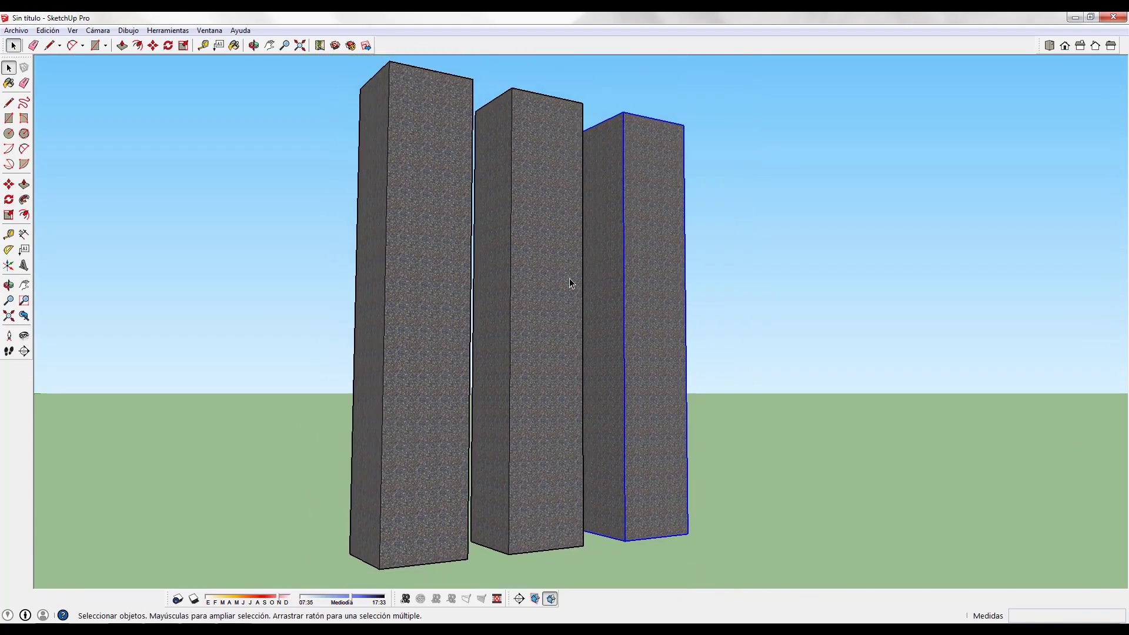
pyautogui.scroll(2, 466, 264)
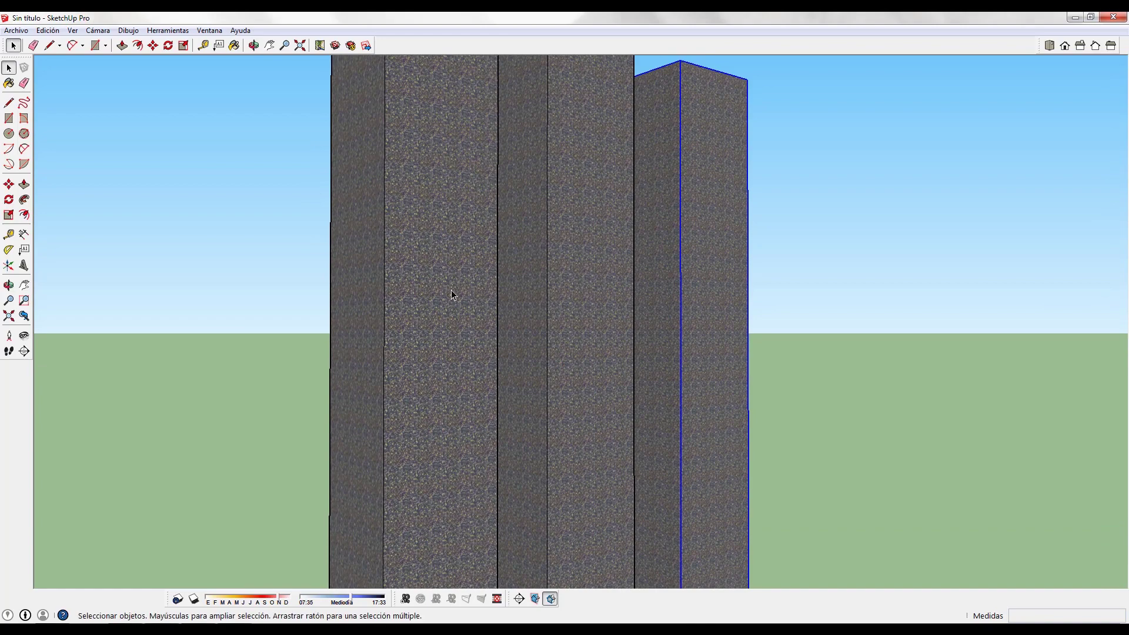
pyautogui.scroll(-5, 612, 421)
pyautogui.keyDown('shift'); pyautogui.moveTo(377, 389); pyautogui.dragTo(429, 309, button='middle'); pyautogui.keyUp('shift')
pyautogui.scroll(2, 344, 369)
pyautogui.scroll(3, 380, 394)
pyautogui.scroll(3, 415, 274)
# Step: Open the leftmost inner-painted pillar's group, shift the texture position on its front face, and leave the group
pyautogui.doubleClick(415, 280)
pyautogui.scroll(2, 425, 392)
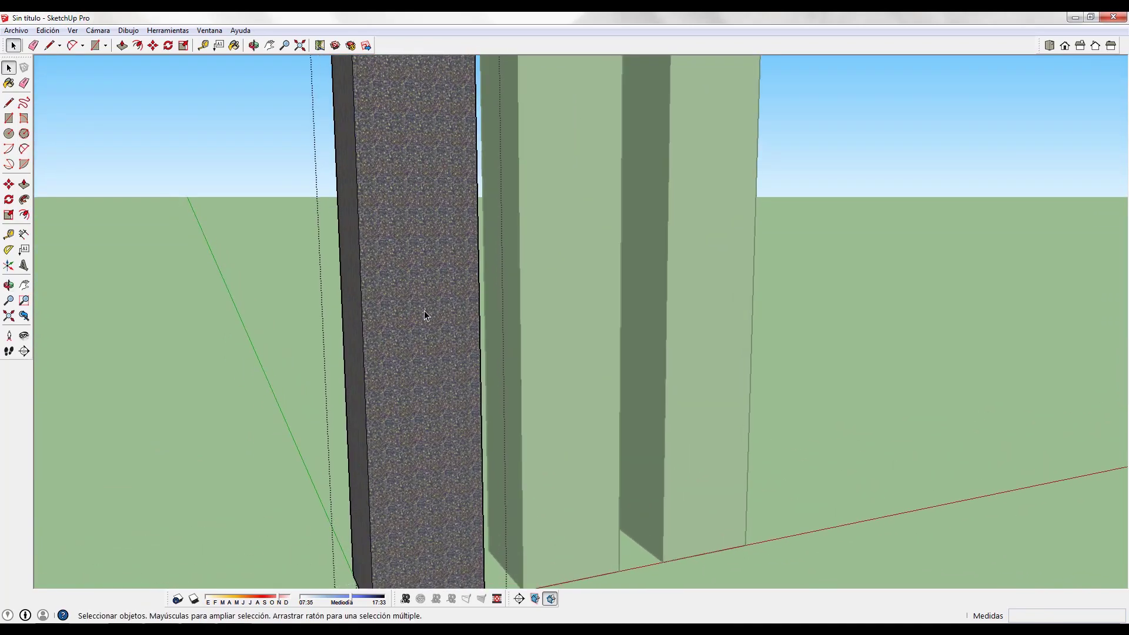
pyautogui.scroll(-3, 406, 299)
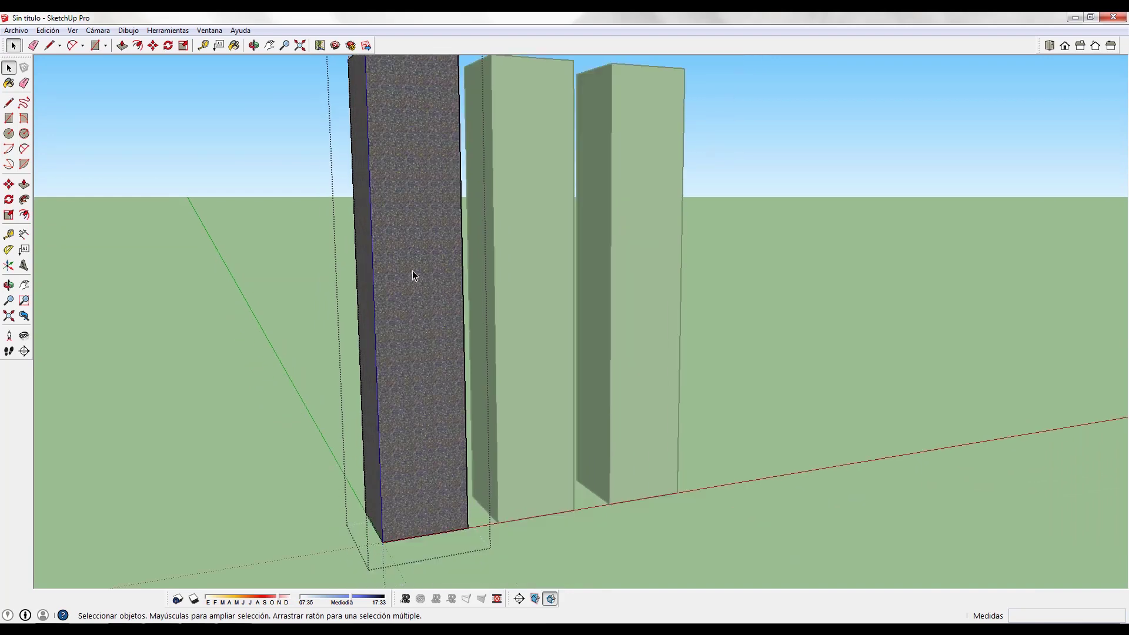
pyautogui.rightClick(413, 274)
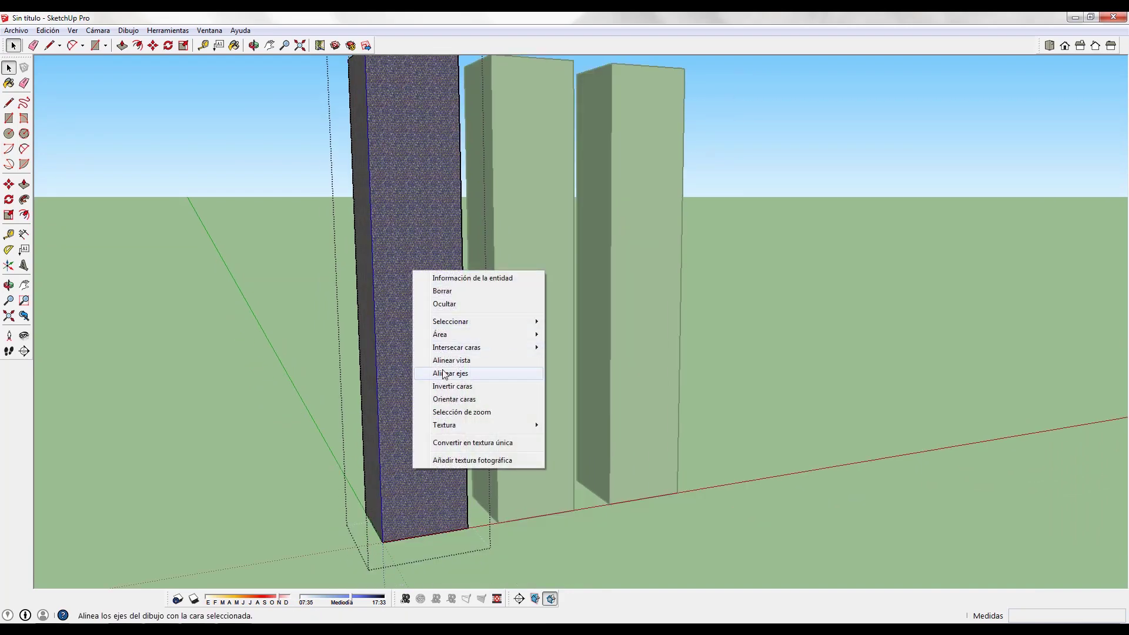
pyautogui.moveTo(447, 426)
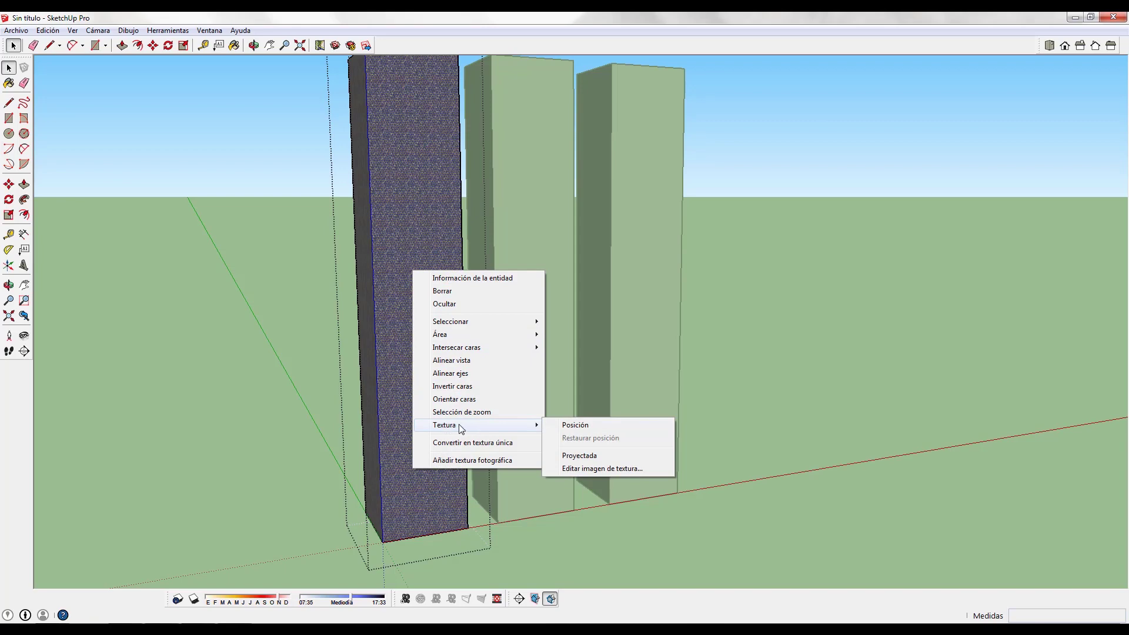
pyautogui.click(579, 426)
pyautogui.moveTo(409, 350); pyautogui.dragTo(318, 170)
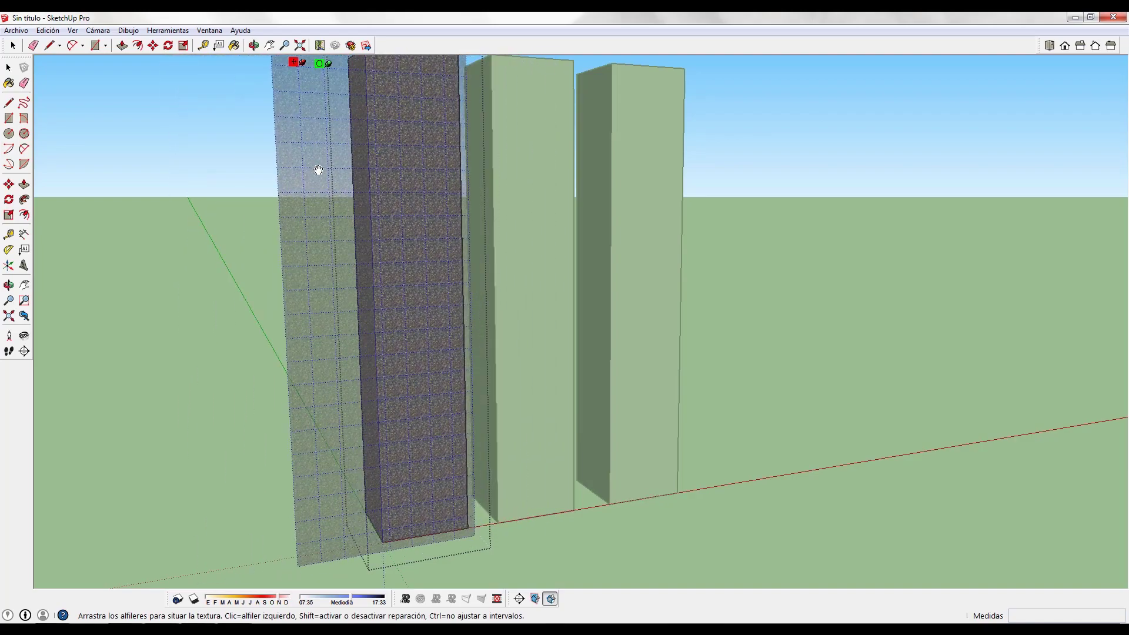
pyautogui.click(660, 547)
# Step: Set the texture width of Piedras_granito_oscuro to 1 m and close the Materials window
pyautogui.scroll(3, 400, 188)
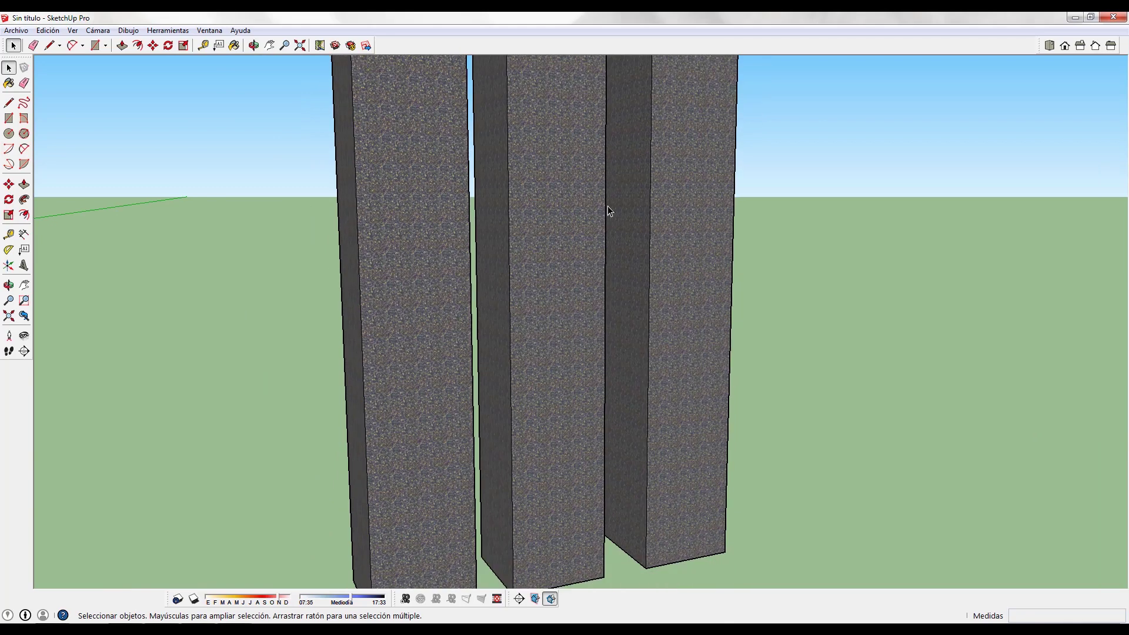
pyautogui.press('b')
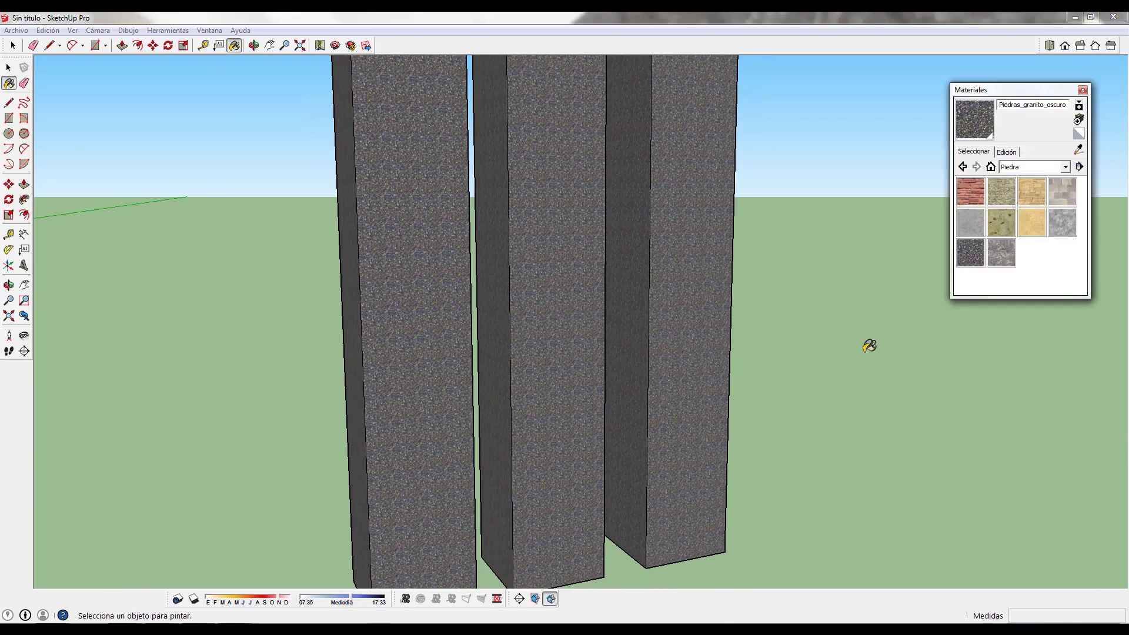
pyautogui.click(1007, 151)
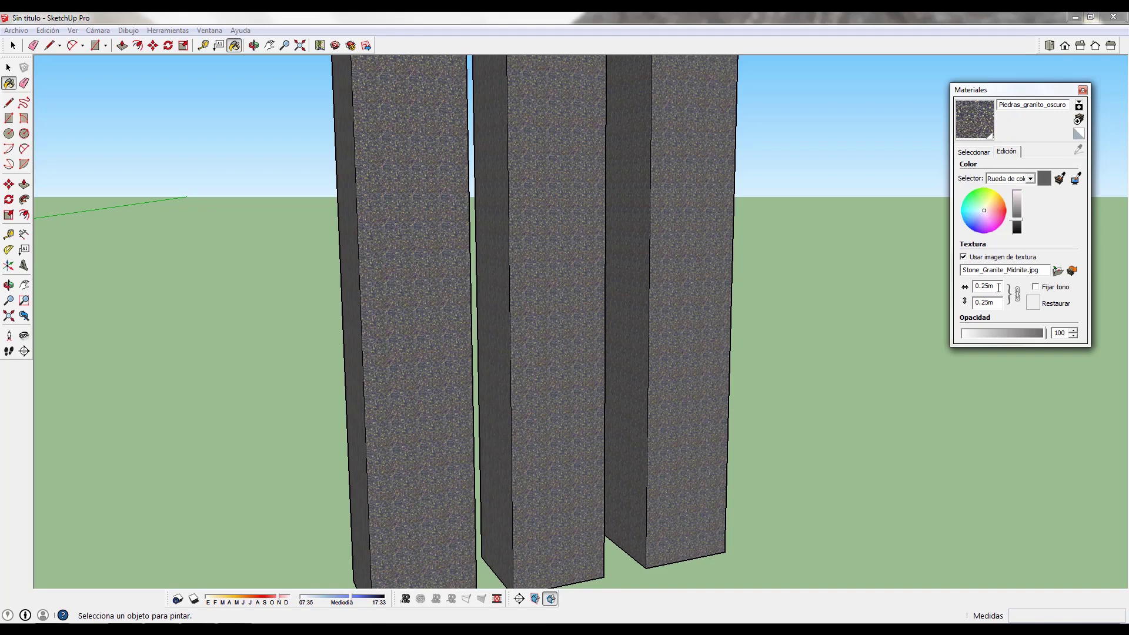
pyautogui.doubleClick(995, 286)
pyautogui.write('1')
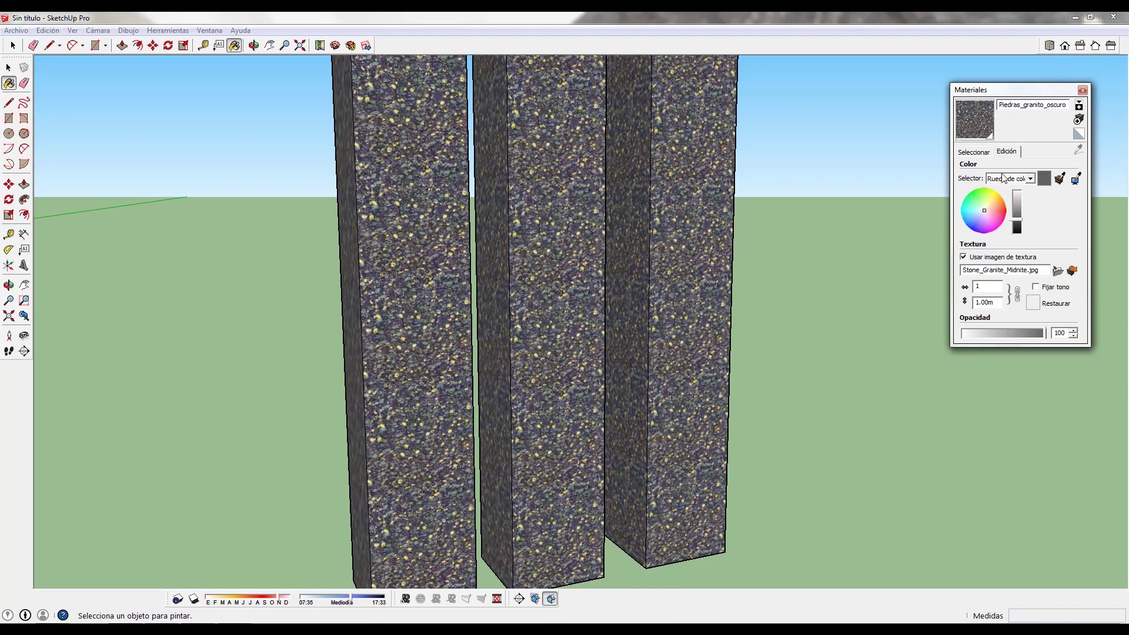
pyautogui.click(974, 152)
pyautogui.click(1083, 90)
# Step: Compare the enlarged granite texture across the three inner-painted pillars from several angles
pyautogui.scroll(-3, 511, 293)
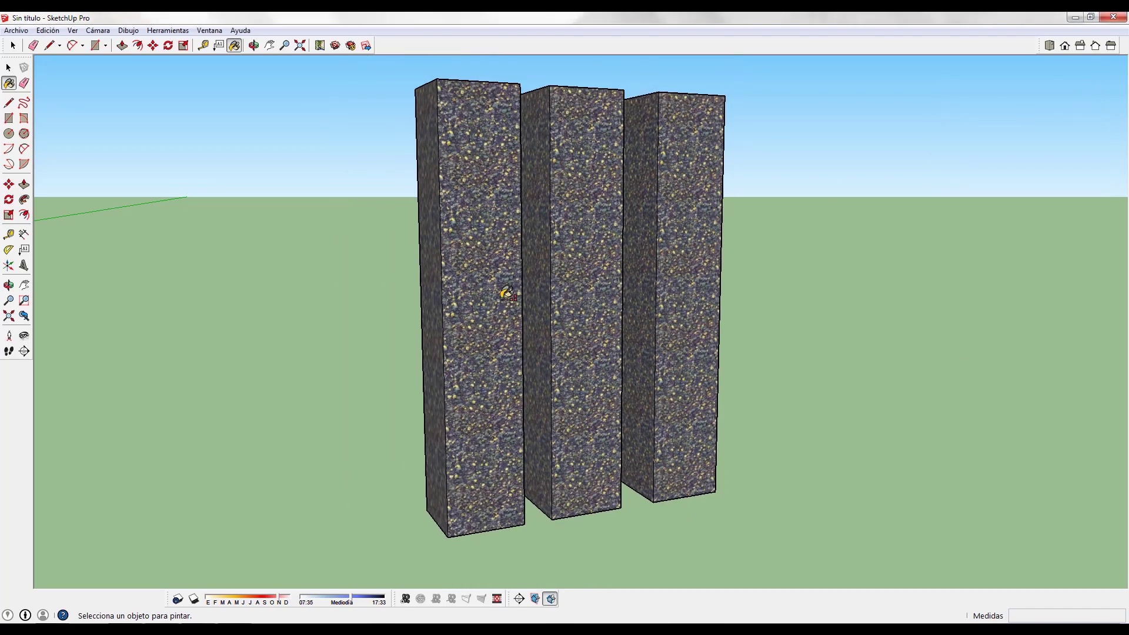
pyautogui.moveTo(503, 294); pyautogui.dragTo(481, 287, button='middle')
pyautogui.scroll(4, 496, 291)
pyautogui.press('space')
pyautogui.scroll(-4, 465, 259)
pyautogui.scroll(3, 520, 223)
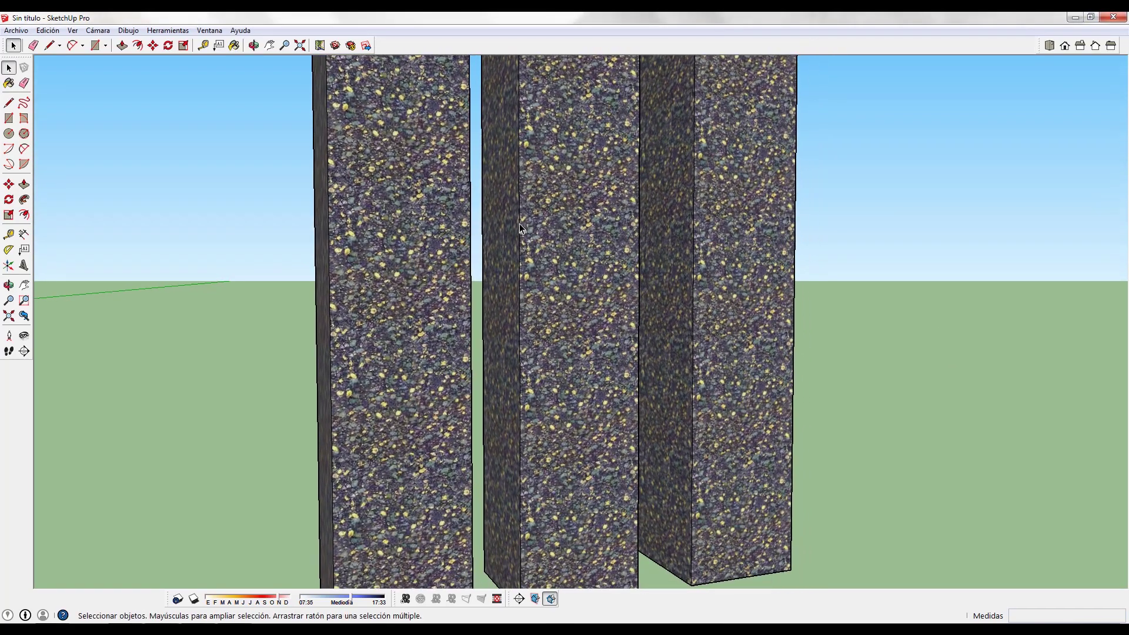
pyautogui.moveTo(665, 230); pyautogui.dragTo(472, 232, button='middle')
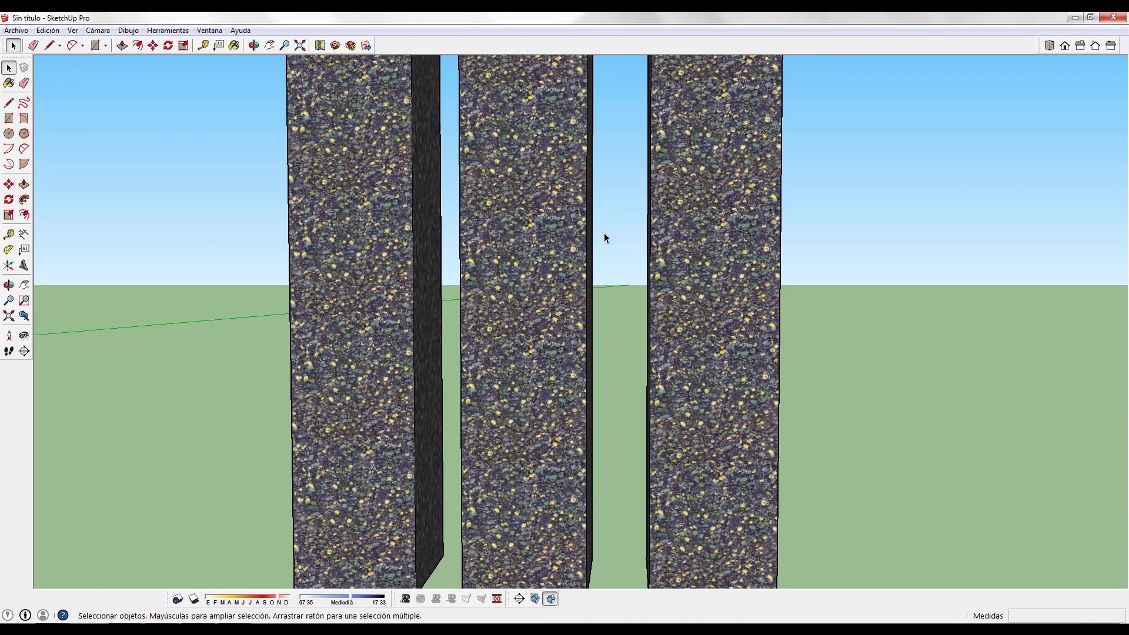
pyautogui.moveTo(316, 235); pyautogui.dragTo(546, 270, button='middle')
pyautogui.scroll(-2, 546, 269)
# Step: Open the middle pillar's group, adjust the texture position on its front face, and leave the group
pyautogui.doubleClick(566, 244)
pyautogui.rightClick(563, 240)
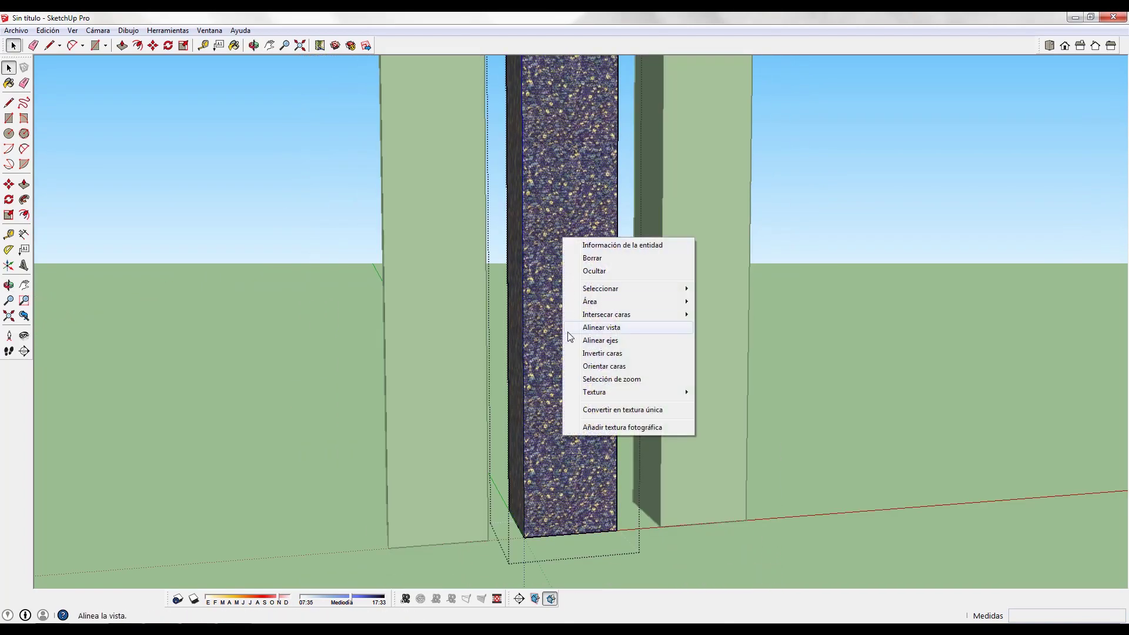
pyautogui.moveTo(693, 393)
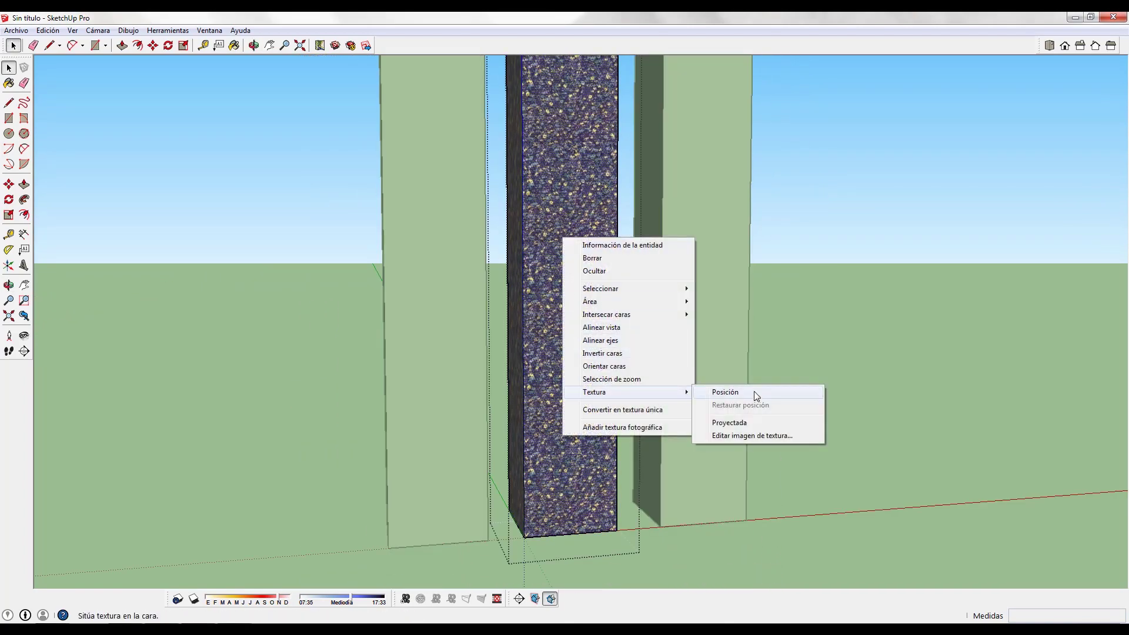
pyautogui.click(754, 390)
pyautogui.click(828, 535)
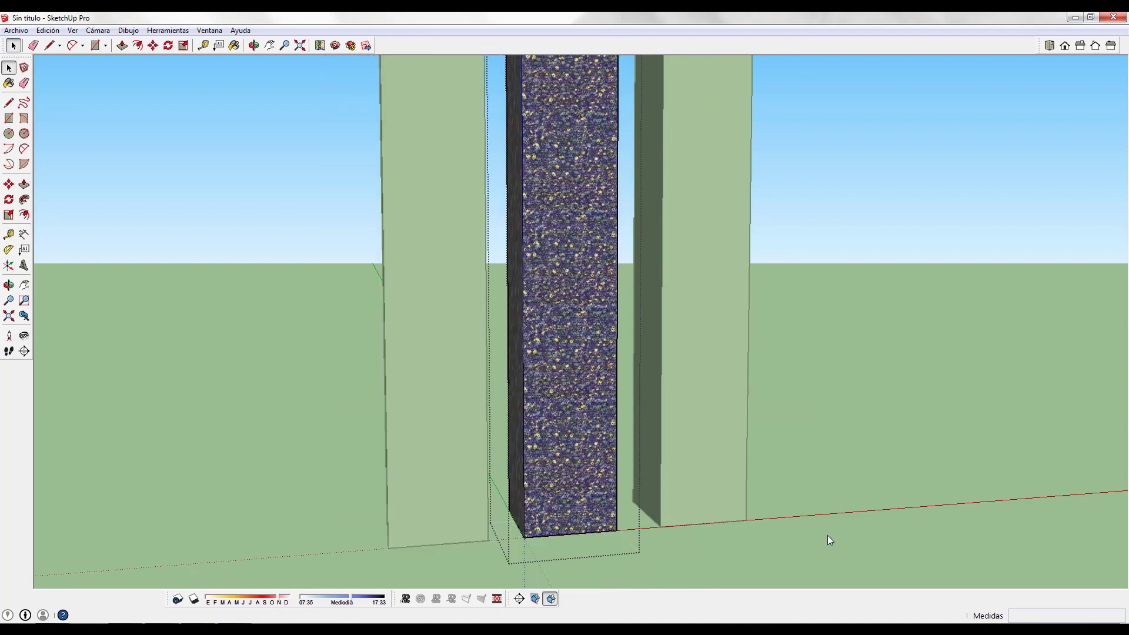
pyautogui.click(827, 535)
# Step: Open the rightmost pillar's group, shift the granite texture's position on its front face, and leave the group
pyautogui.doubleClick(707, 359)
pyautogui.rightClick(708, 306)
pyautogui.moveTo(759, 459)
pyautogui.click(860, 456)
pyautogui.moveTo(691, 306); pyautogui.dragTo(902, 146)
pyautogui.click(828, 567)
pyautogui.click(828, 567)
# Step: Shift the granite texture's position on the rightmost pillar's side face inside its group and close the group
pyautogui.scroll(-4, 698, 438)
pyautogui.moveTo(612, 362); pyautogui.dragTo(715, 337, button='middle')
pyautogui.scroll(3, 715, 336)
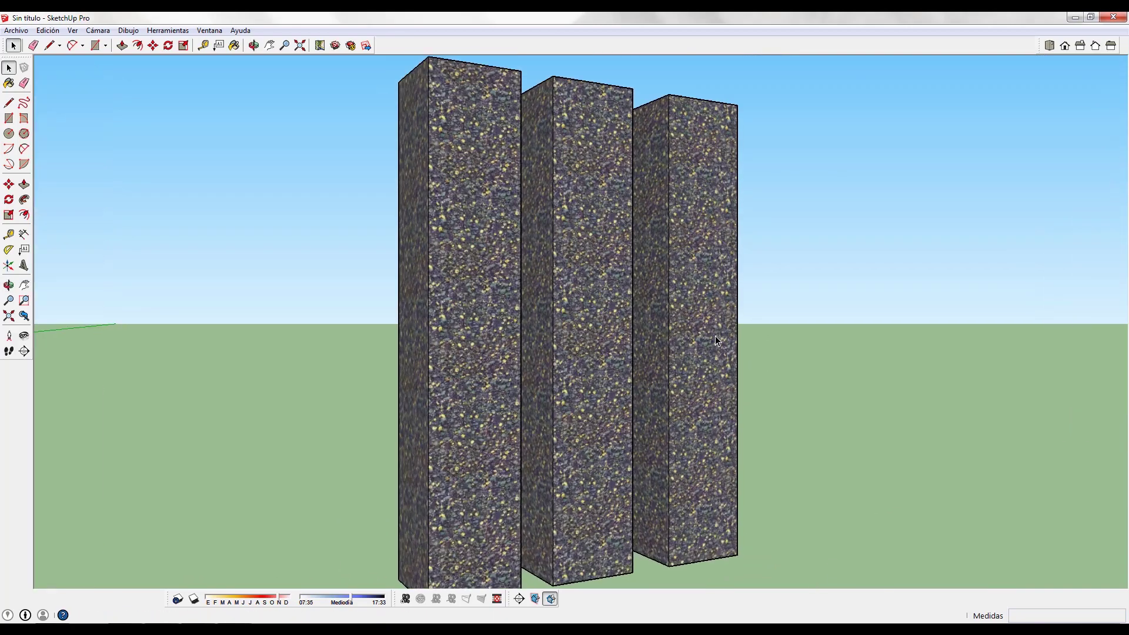
pyautogui.doubleClick(645, 317)
pyautogui.rightClick(645, 317)
pyautogui.moveTo(677, 469)
pyautogui.click(797, 470)
pyautogui.moveTo(629, 248); pyautogui.dragTo(416, 431)
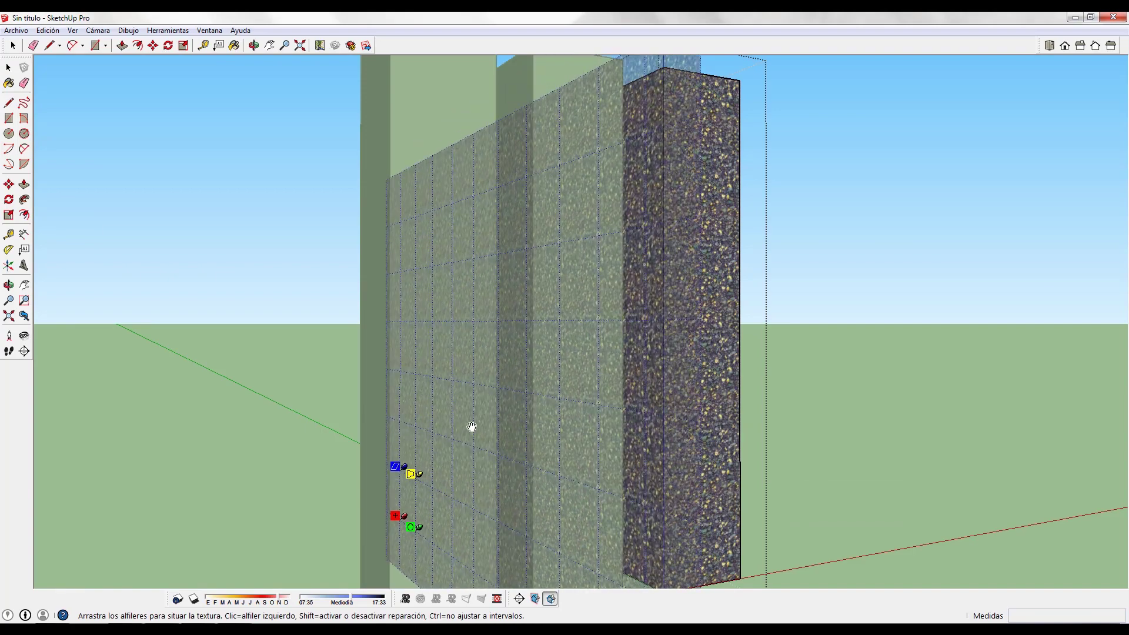
pyautogui.click(871, 425)
pyautogui.click(871, 424)
# Step: Open the middle pillar's group and shift the granite texture's position on its side face
pyautogui.moveTo(491, 377); pyautogui.dragTo(536, 329, button='middle')
pyautogui.doubleClick(537, 316)
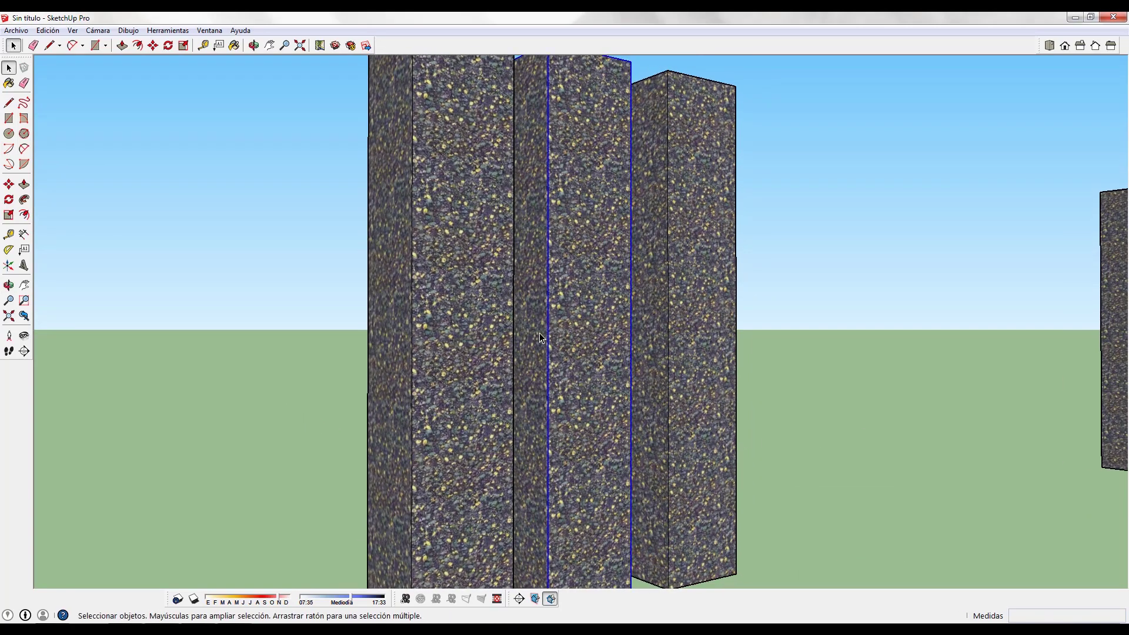
pyautogui.rightClick(536, 316)
pyautogui.moveTo(574, 470)
pyautogui.click(696, 468)
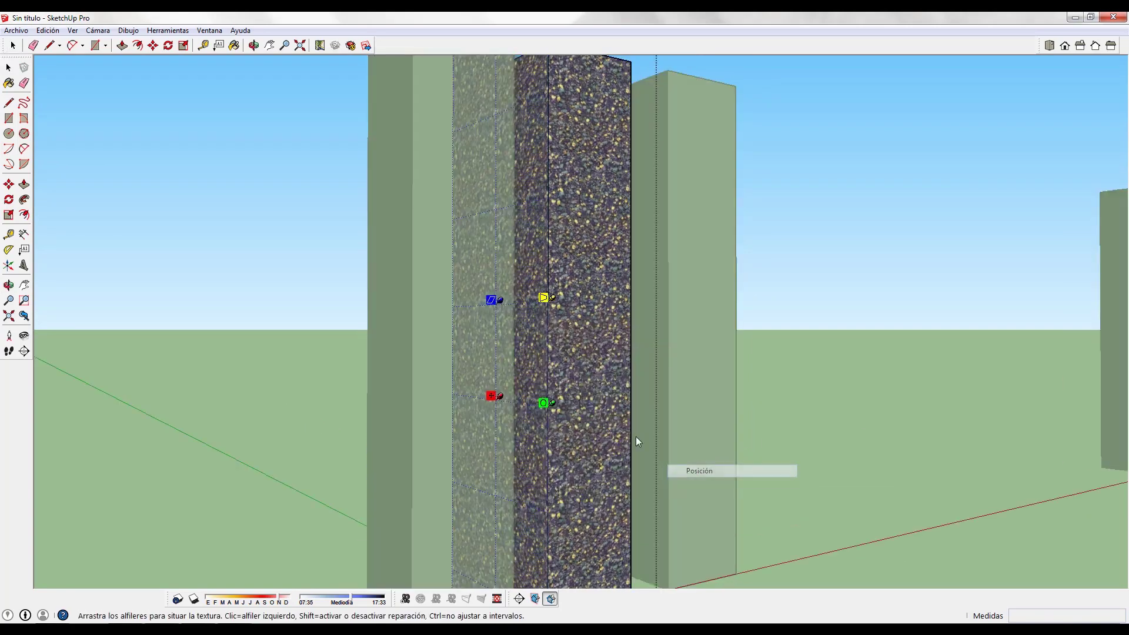
pyautogui.moveTo(524, 390); pyautogui.dragTo(731, 66)
pyautogui.click(963, 333)
pyautogui.scroll(-2, 682, 385)
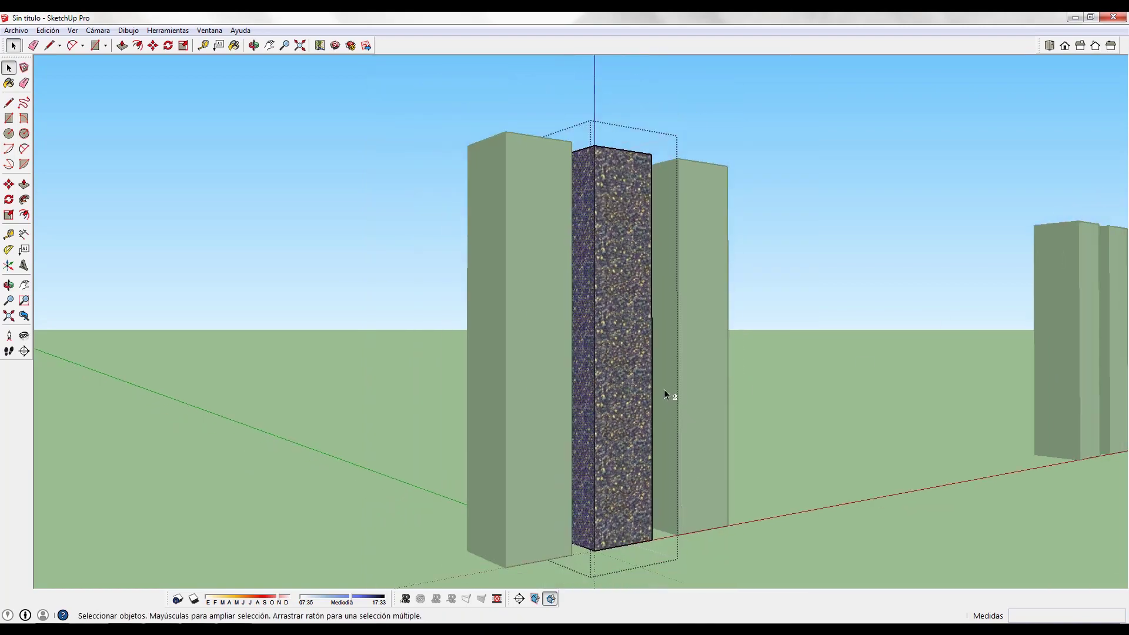
# Step: Open the leftmost pillar's group, shift the granite texture's position on its side face, and close the group
pyautogui.moveTo(665, 391); pyautogui.dragTo(652, 372, button='middle')
pyautogui.click(511, 372)
pyautogui.click(509, 370)
pyautogui.doubleClick(509, 371)
pyautogui.rightClick(483, 370)
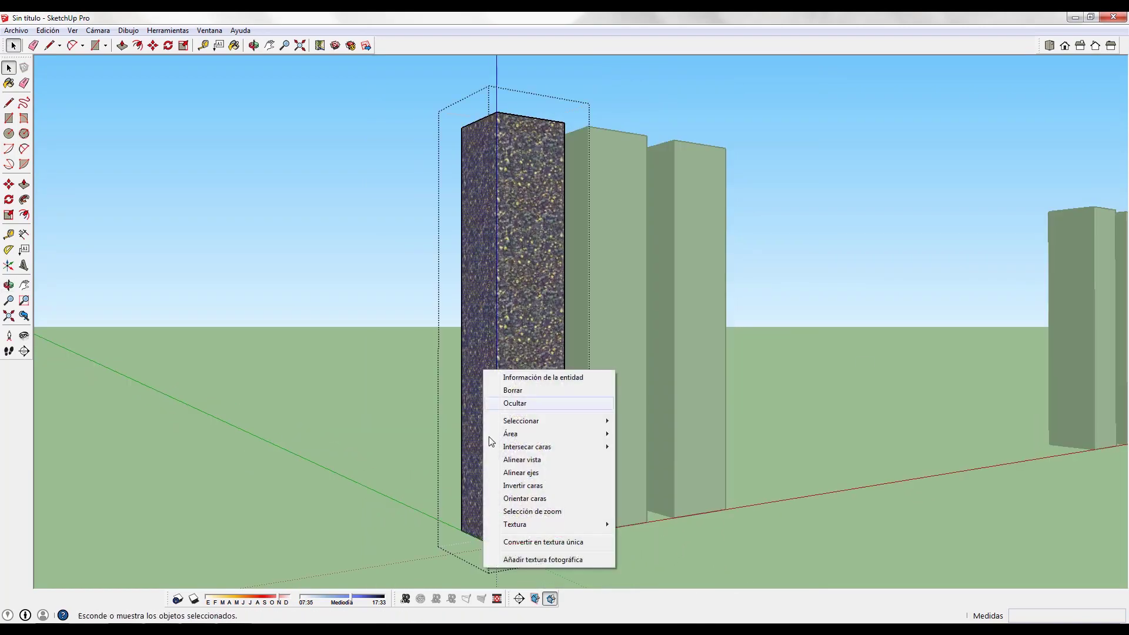
pyautogui.moveTo(565, 524)
pyautogui.click(650, 525)
pyautogui.moveTo(482, 199); pyautogui.dragTo(735, 485)
pyautogui.click(853, 481)
pyautogui.click(852, 479)
# Step: Open the leftmost outside-painted pillar's group, check which texture options its front face offers, and leave the group
pyautogui.moveTo(789, 457); pyautogui.dragTo(603, 440, button='middle')
pyautogui.moveTo(666, 570); pyautogui.dragTo(550, 418, button='middle')
pyautogui.scroll(-5, 697, 318)
pyautogui.scroll(4, 923, 380)
pyautogui.keyDown('shift'); pyautogui.moveTo(923, 380); pyautogui.dragTo(563, 220, button='middle'); pyautogui.keyUp('shift')
pyautogui.scroll(4, 563, 220)
pyautogui.scroll(-4, 567, 294)
pyautogui.scroll(4, 567, 294)
pyautogui.scroll(-2, 485, 236)
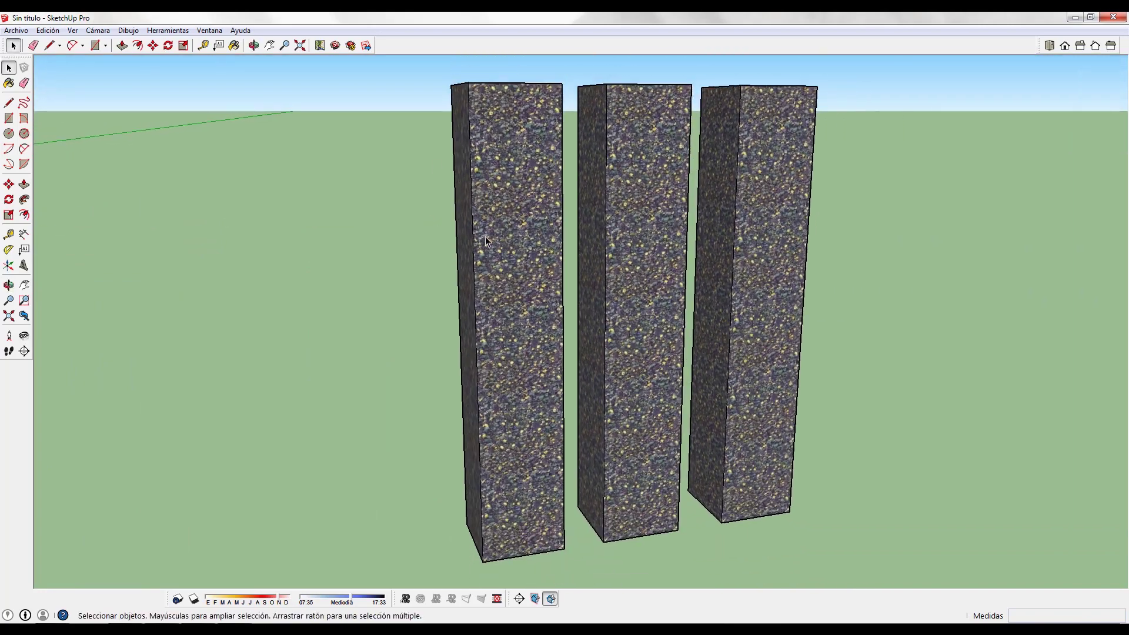
pyautogui.doubleClick(507, 310)
pyautogui.rightClick(524, 203)
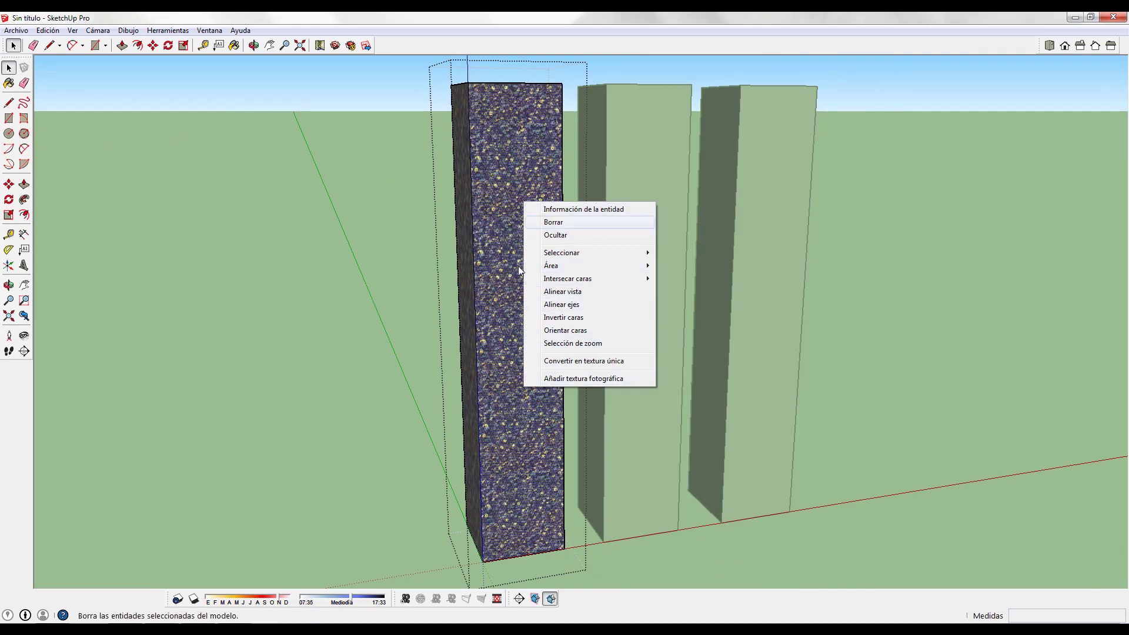
pyautogui.press('Escape')
pyautogui.press('Escape')
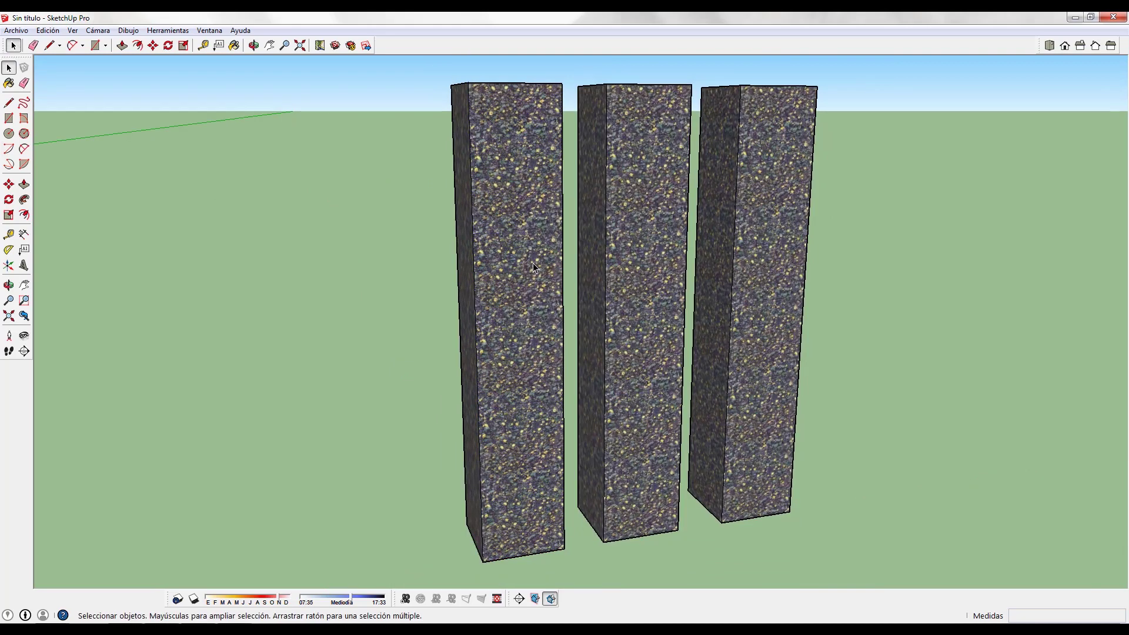
# Step: Reopen the leftmost outside-painted pillar's group and make its front face's texture unique at the proposed pixel size
pyautogui.moveTo(442, 205); pyautogui.dragTo(282, 260, button='middle')
pyautogui.press('space')
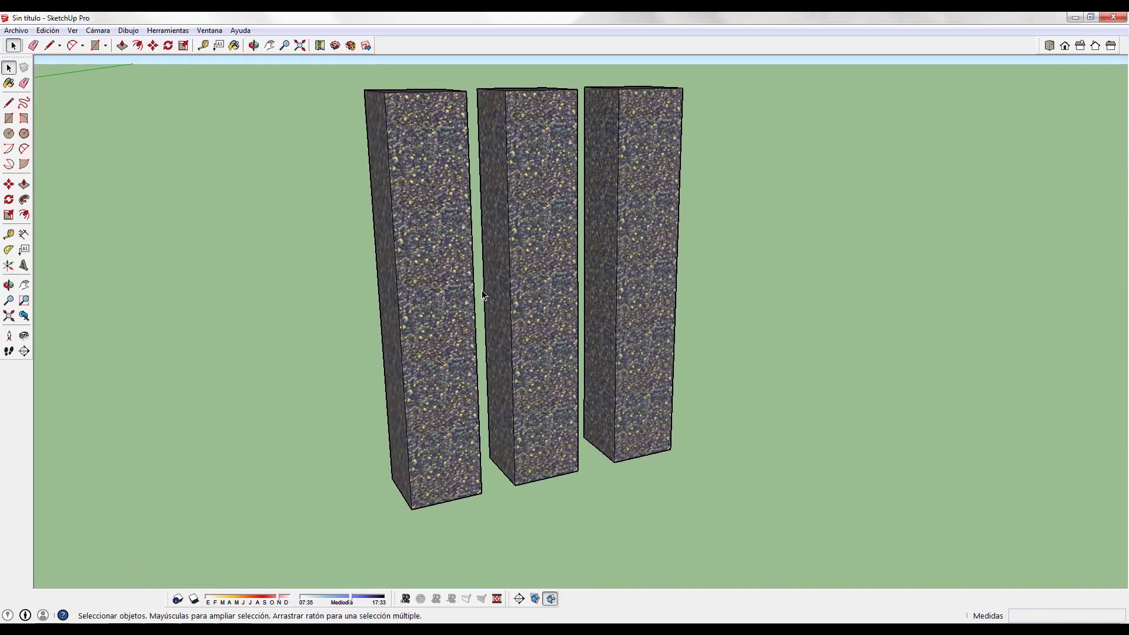
pyautogui.scroll(4, 429, 193)
pyautogui.scroll(-4, 428, 193)
pyautogui.moveTo(428, 193); pyautogui.dragTo(457, 197, button='middle')
pyautogui.scroll(4, 464, 271)
pyautogui.scroll(-4, 460, 278)
pyautogui.doubleClick(460, 277)
pyautogui.scroll(3, 461, 344)
pyautogui.moveTo(461, 344); pyautogui.dragTo(437, 255, button='middle')
pyautogui.rightClick(436, 254)
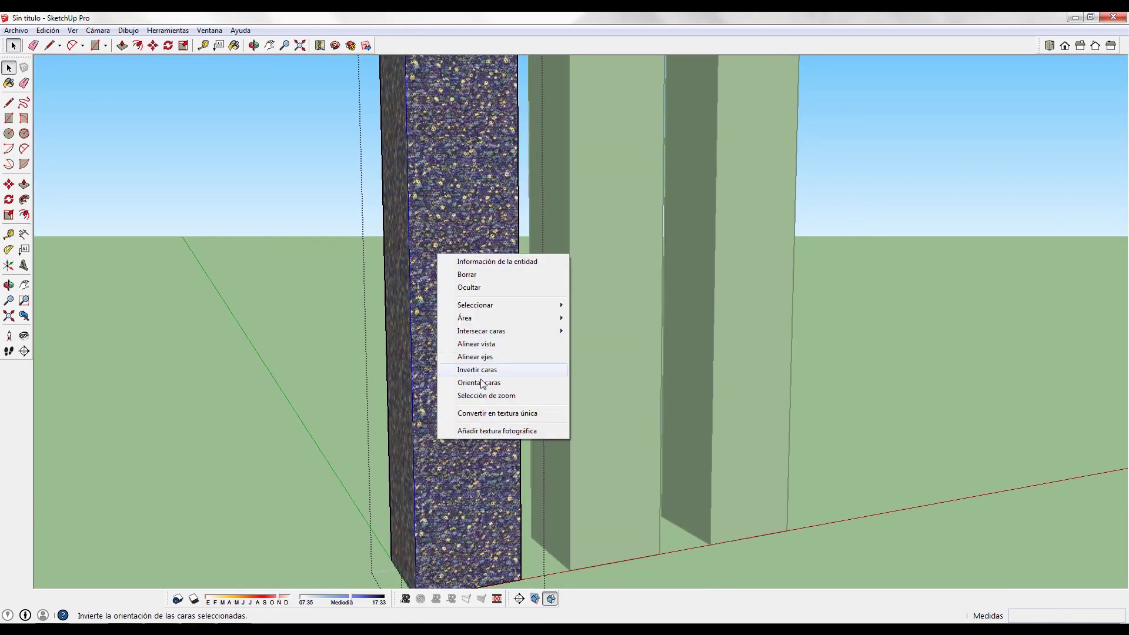
pyautogui.click(502, 415)
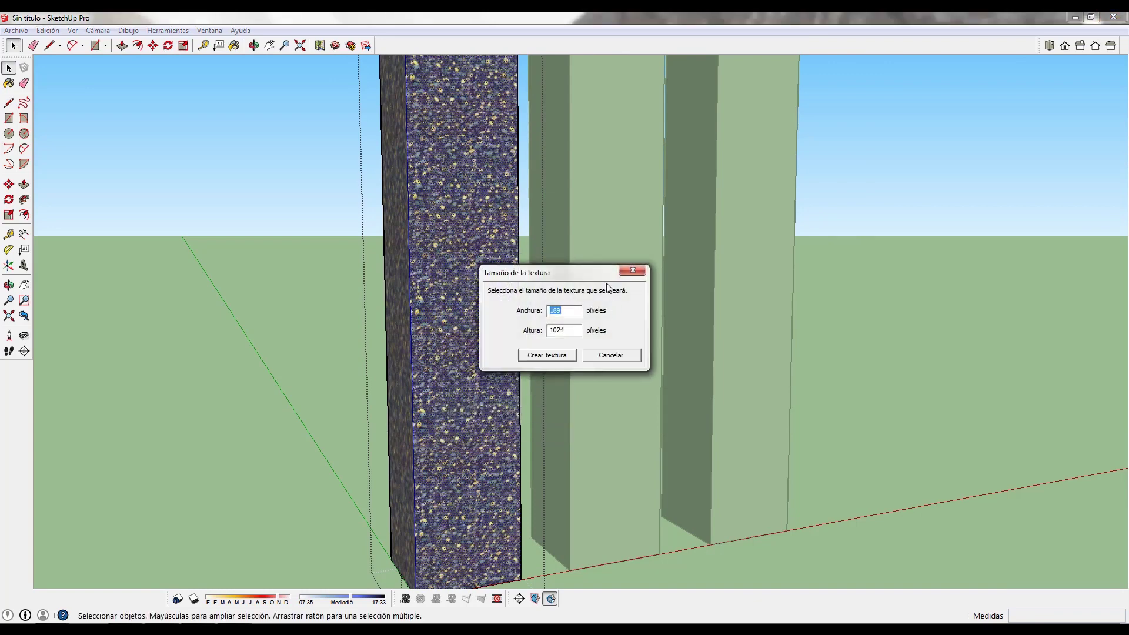
pyautogui.click(550, 357)
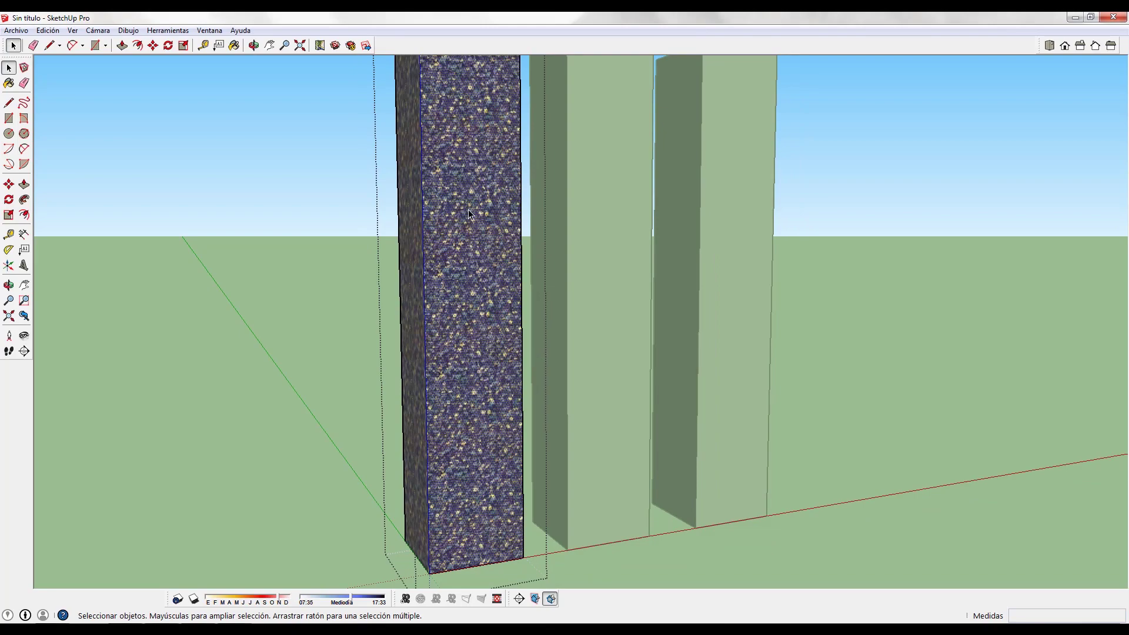
# Step: Shift the unique texture's position on the leftmost pillar's front face and close the group
pyautogui.rightClick(469, 210)
pyautogui.moveTo(510, 364)
pyautogui.click(614, 367)
pyautogui.moveTo(454, 213); pyautogui.dragTo(445, 242)
pyautogui.press('Return')
pyautogui.scroll(-6, 459, 242)
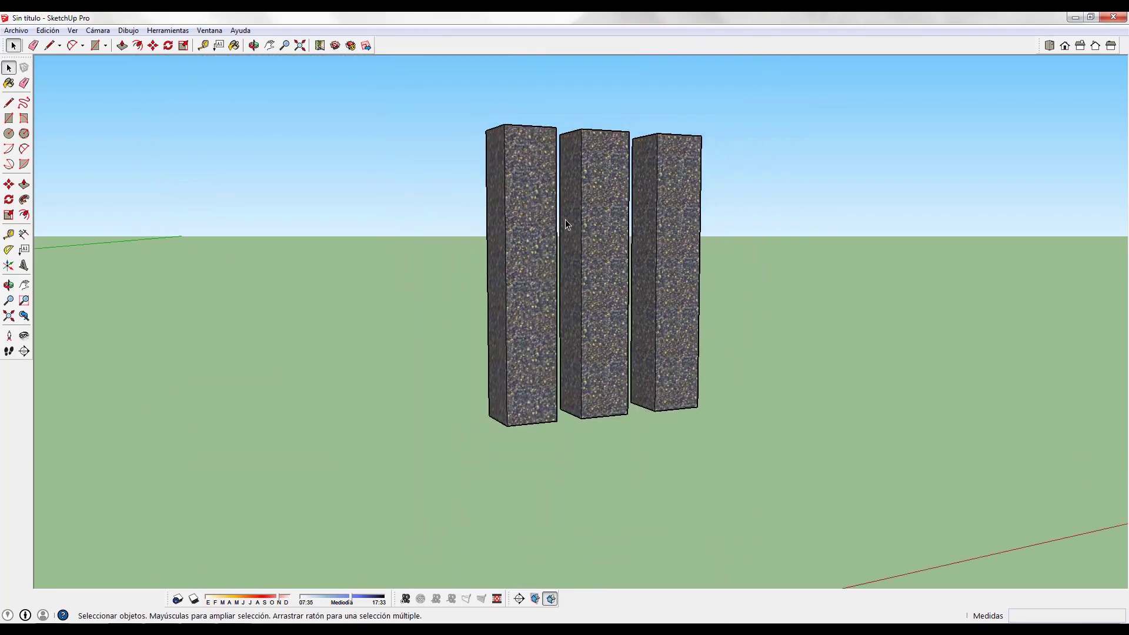
# Step: Select the granite sample pillars standing apart from the house and delete them
pyautogui.scroll(3, 637, 229)
pyautogui.moveTo(637, 227); pyautogui.dragTo(823, 252, button='middle')
pyautogui.scroll(-4, 534, 312)
pyautogui.keyDown('shift'); pyautogui.moveTo(130, 266); pyautogui.dragTo(458, 275, button='middle'); pyautogui.keyUp('shift')
pyautogui.moveTo(432, 170); pyautogui.dragTo(464, 261, button='middle')
pyautogui.scroll(-7, 454, 276)
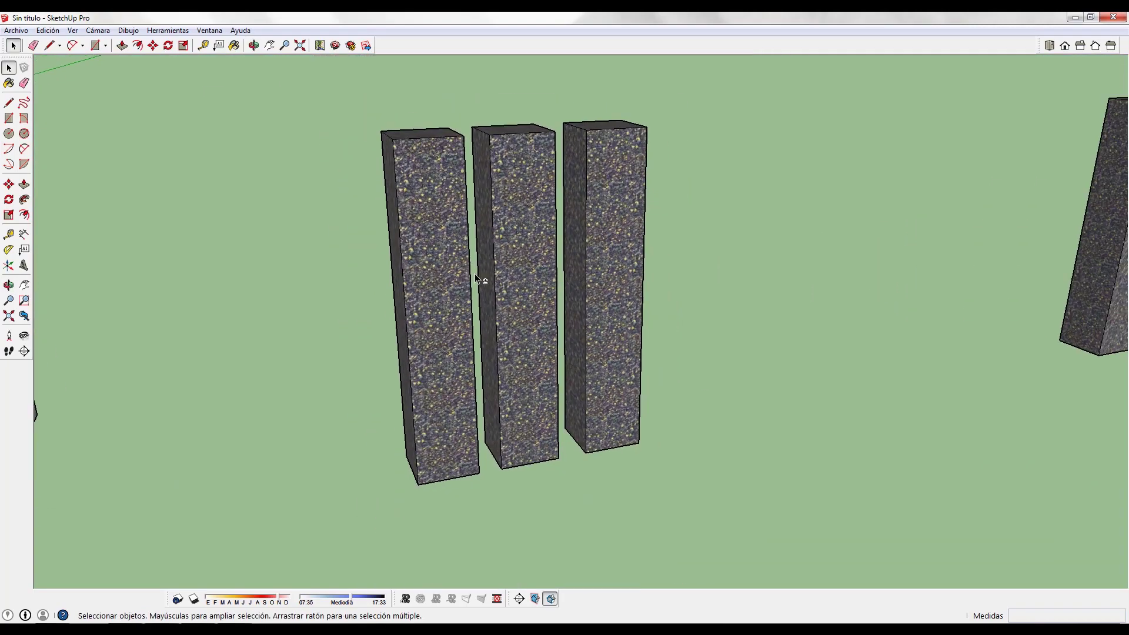
pyautogui.moveTo(782, 337); pyautogui.dragTo(707, 348, button='middle')
pyautogui.scroll(-1, 707, 348)
pyautogui.moveTo(1067, 447); pyautogui.dragTo(845, 326)
pyautogui.moveTo(465, 167); pyautogui.dragTo(465, 167)
pyautogui.press('Delete')
# Step: Examine the two-storey house and the grey pillars supporting its upper slab
pyautogui.scroll(2, 366, 298)
pyautogui.moveTo(457, 307); pyautogui.dragTo(401, 267, button='middle')
pyautogui.scroll(4, 325, 252)
pyautogui.scroll(-6, 492, 285)
pyautogui.scroll(3, 460, 309)
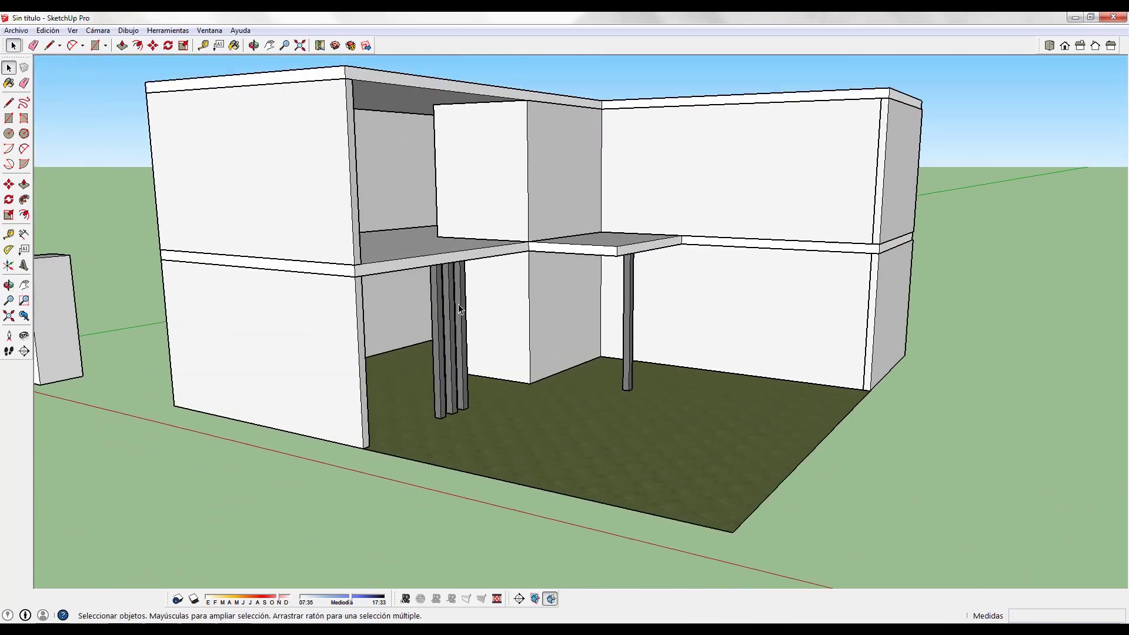
pyautogui.scroll(2, 460, 308)
pyautogui.scroll(-5, 446, 241)
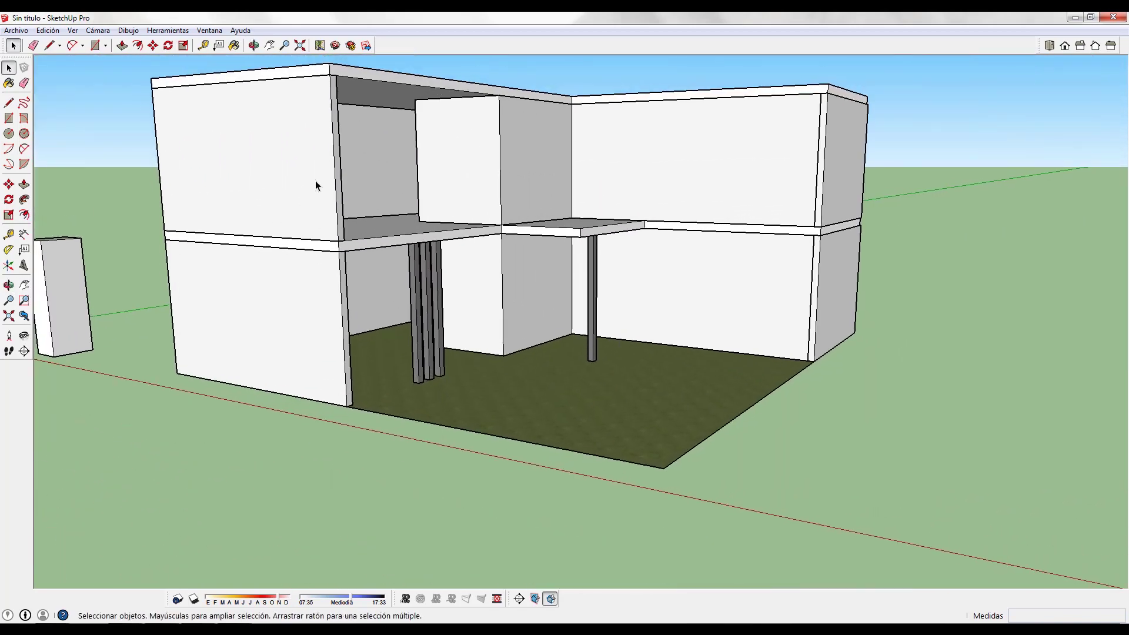
pyautogui.scroll(5, 436, 283)
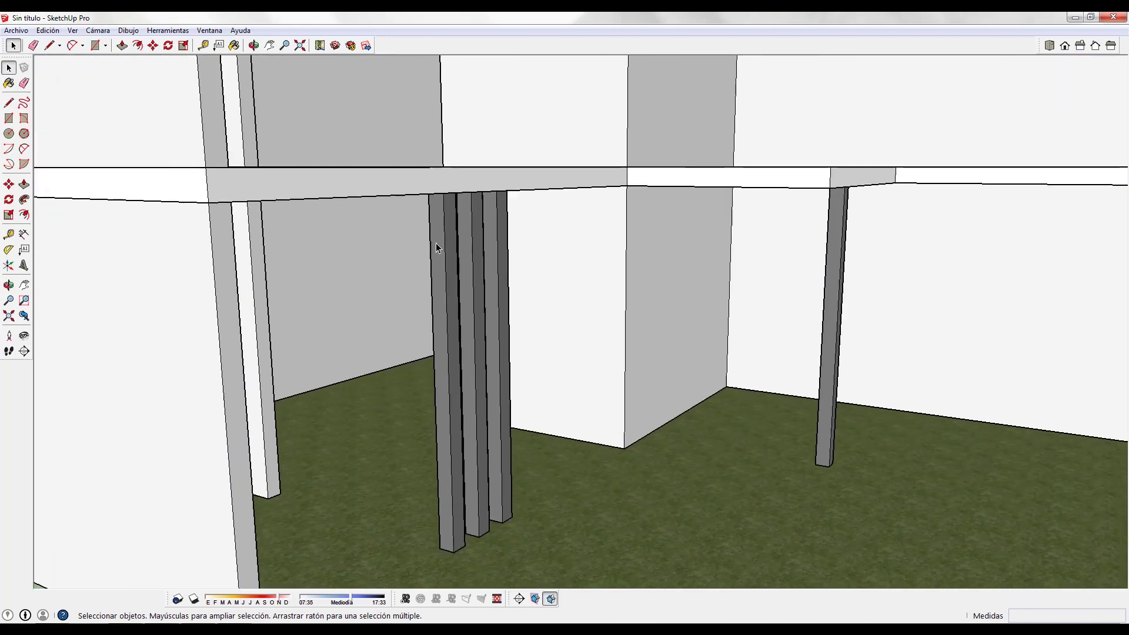
pyautogui.scroll(-2, 514, 283)
pyautogui.scroll(-2, 514, 285)
# Step: Draw a small rectangle on the ground beside the house and extrude it upward into a tall pillar
pyautogui.keyDown('shift'); pyautogui.moveTo(917, 311); pyautogui.dragTo(620, 287, button='middle'); pyautogui.keyUp('shift')
pyautogui.scroll(-2, 620, 288)
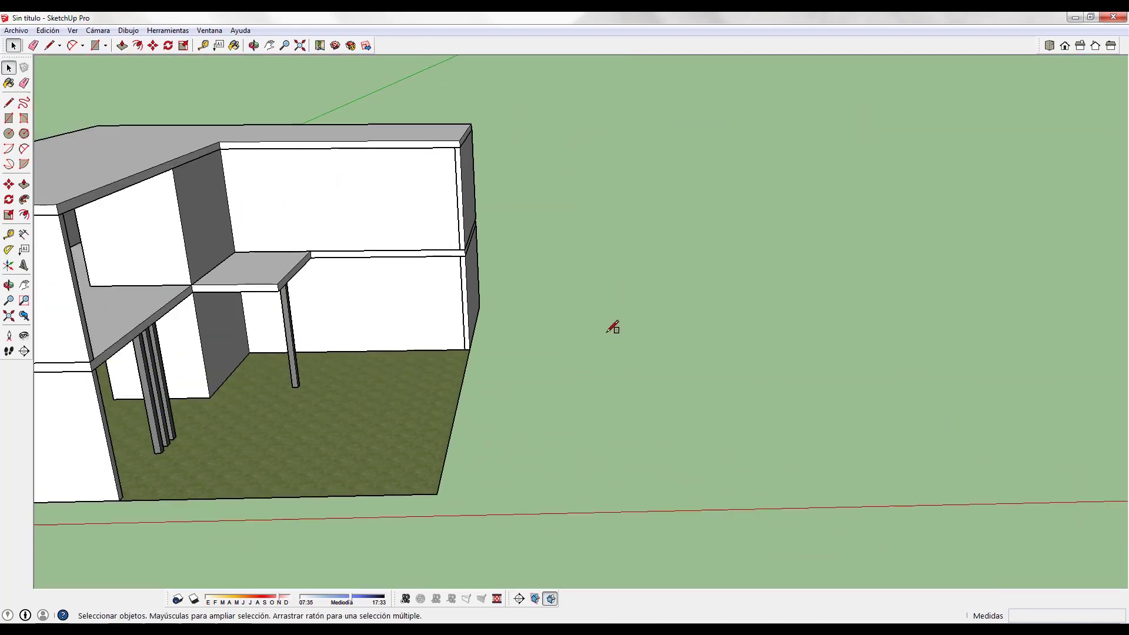
pyautogui.press('r')
pyautogui.click(548, 370)
pyautogui.scroll(3, 561, 377)
pyautogui.press('p')
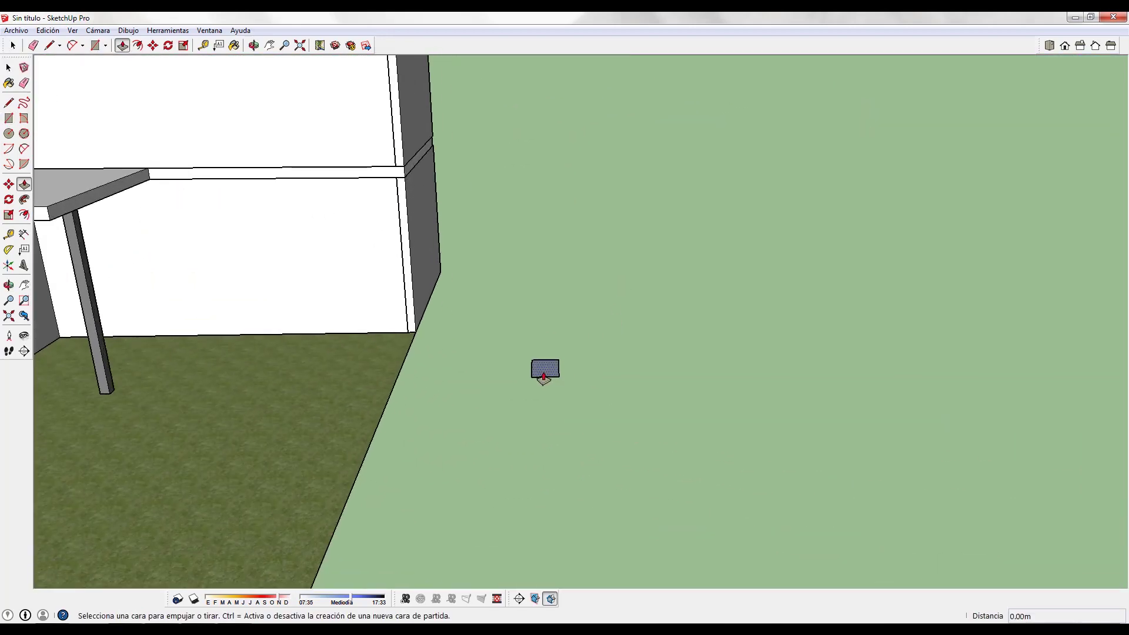
pyautogui.click(544, 377)
pyautogui.click(550, 181)
pyautogui.press('space')
# Step: Select all of the new pillar's geometry and make it a group
pyautogui.scroll(2, 599, 341)
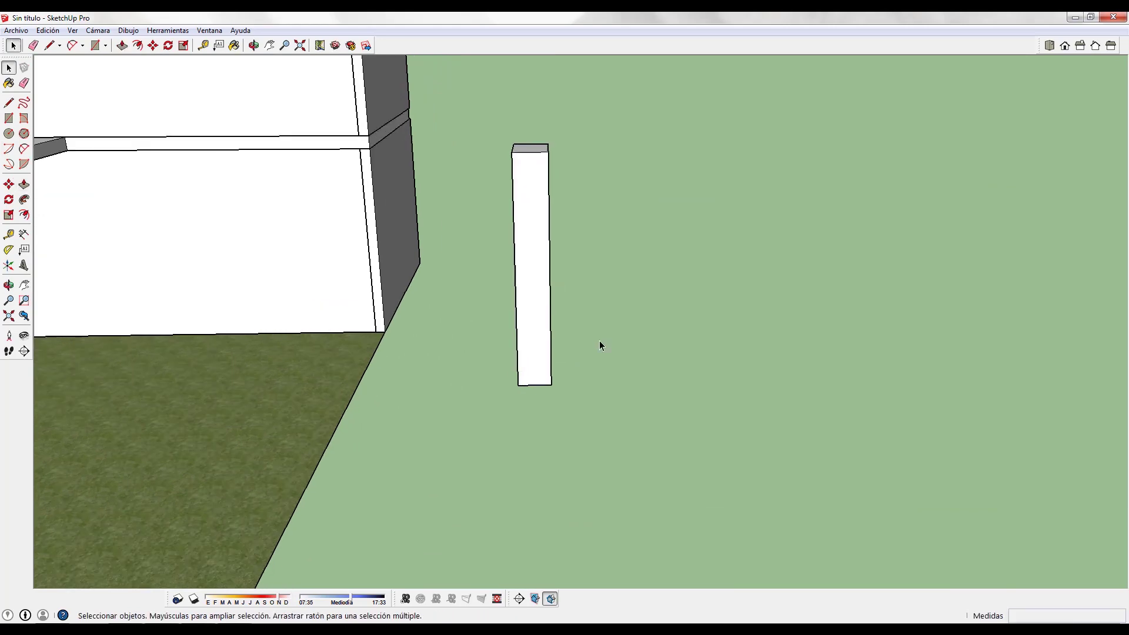
pyautogui.tripleClick(530, 333)
pyautogui.rightClick(530, 333)
pyautogui.click(553, 430)
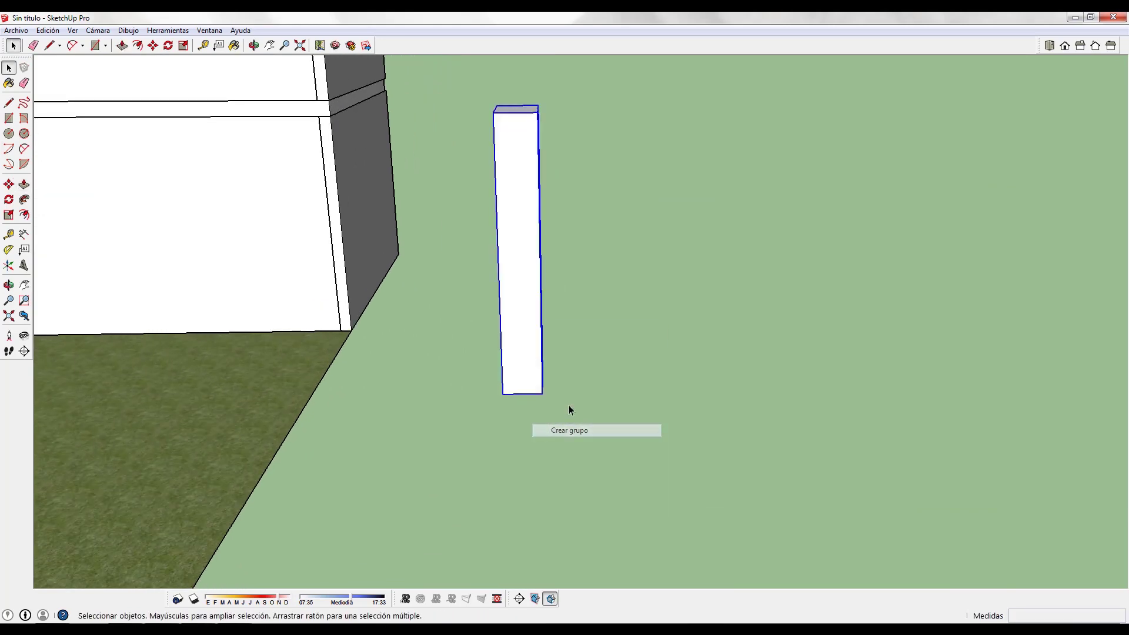
# Step: Paint the closed pillar group from outside with the grey Color_005 from the Colores library
pyautogui.moveTo(658, 270); pyautogui.dragTo(605, 200, button='middle')
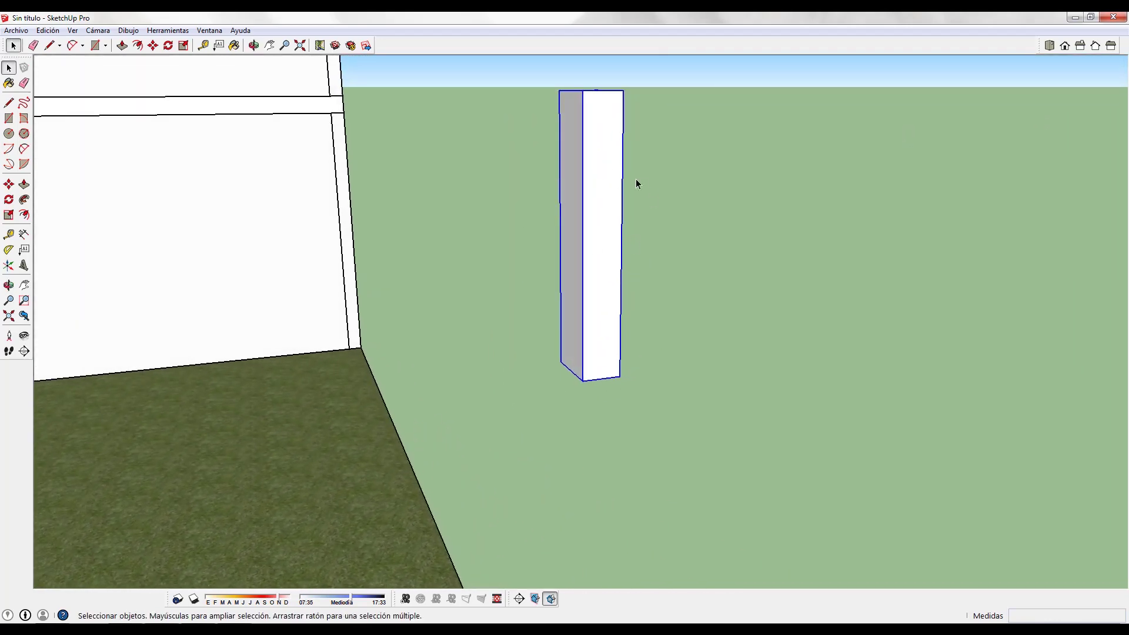
pyautogui.scroll(2, 624, 154)
pyautogui.moveTo(639, 137); pyautogui.dragTo(696, 241, button='middle')
pyautogui.press('b')
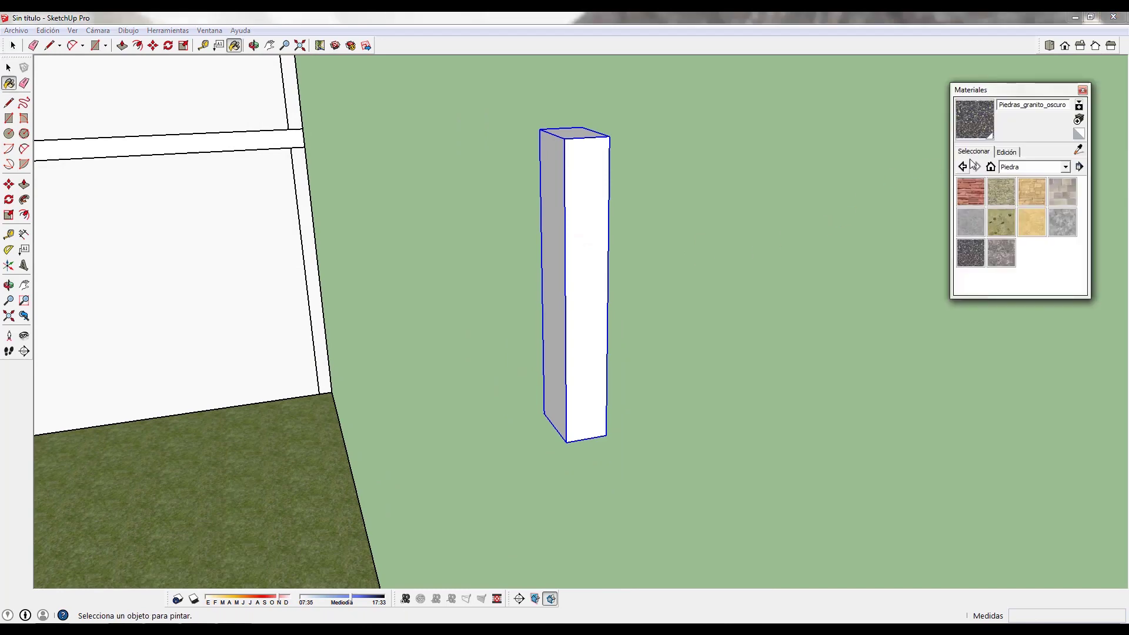
pyautogui.click(1021, 168)
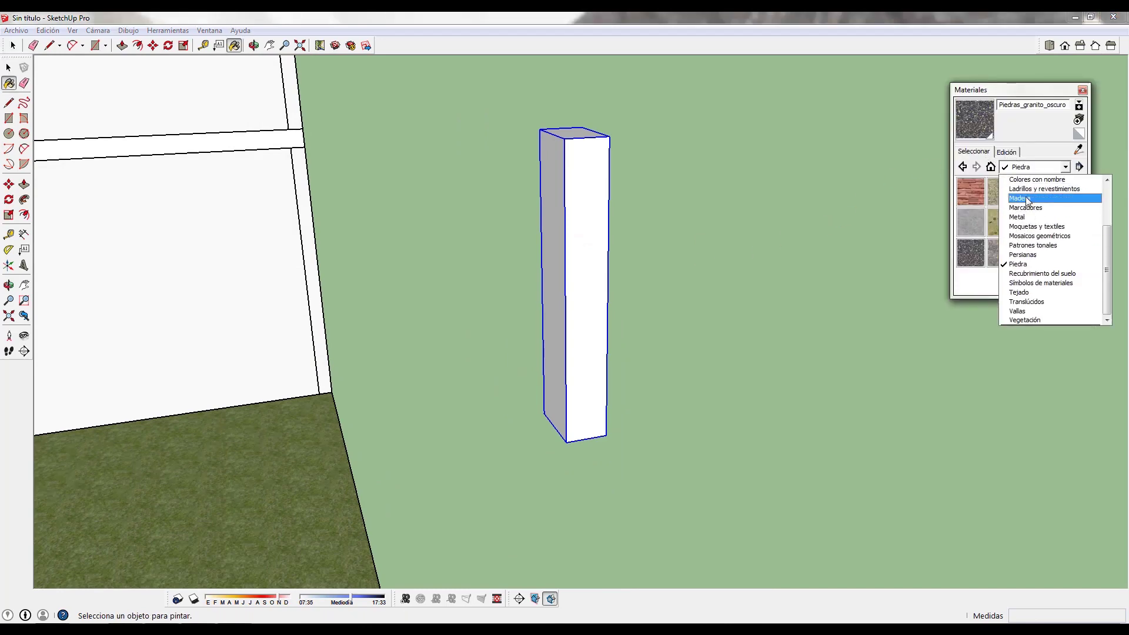
pyautogui.scroll(3, 1028, 206)
pyautogui.click(1023, 236)
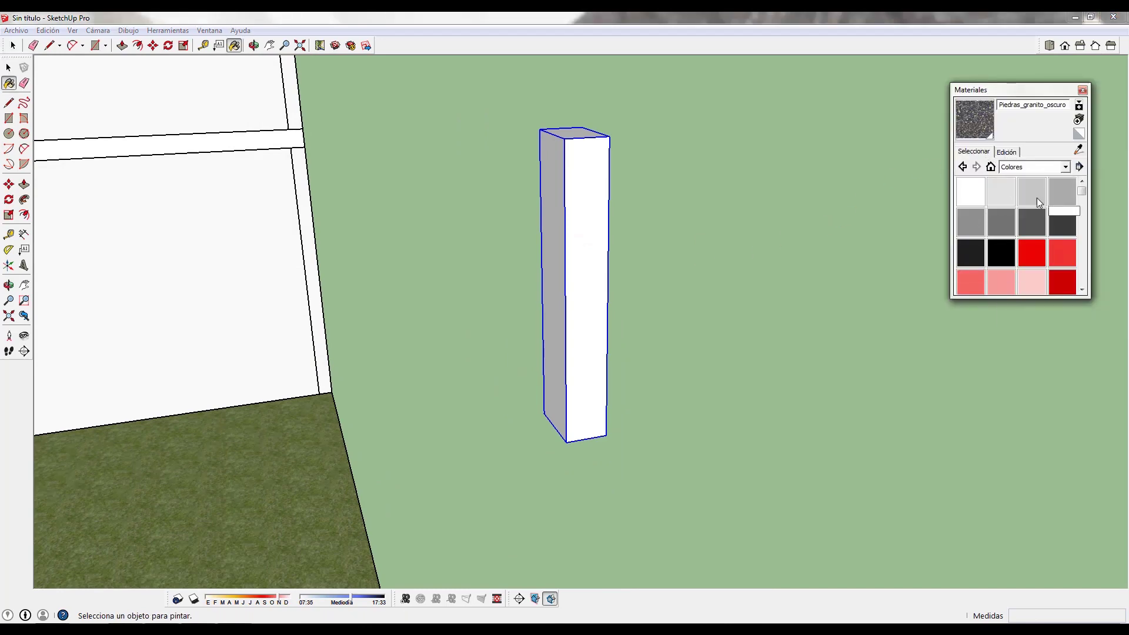
pyautogui.click(1001, 222)
pyautogui.click(577, 192)
# Step: Delete the painted sample pillar and close the materials window
pyautogui.moveTo(598, 164)
pyautogui.mouseDown(button='middle')
pyautogui.moveTo(517, 260)
pyautogui.moveTo(570, 219)
pyautogui.moveTo(450, 226)
pyautogui.moveTo(597, 350)
pyautogui.mouseUp(button='middle')
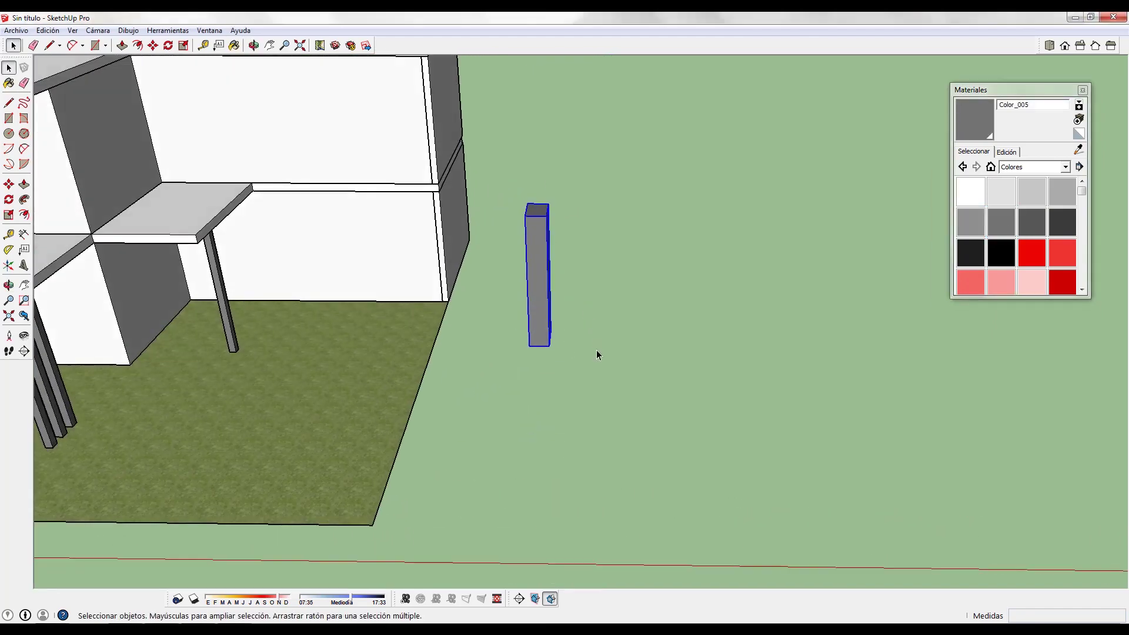
pyautogui.moveTo(520, 169); pyautogui.dragTo(519, 169)
pyautogui.press('Delete')
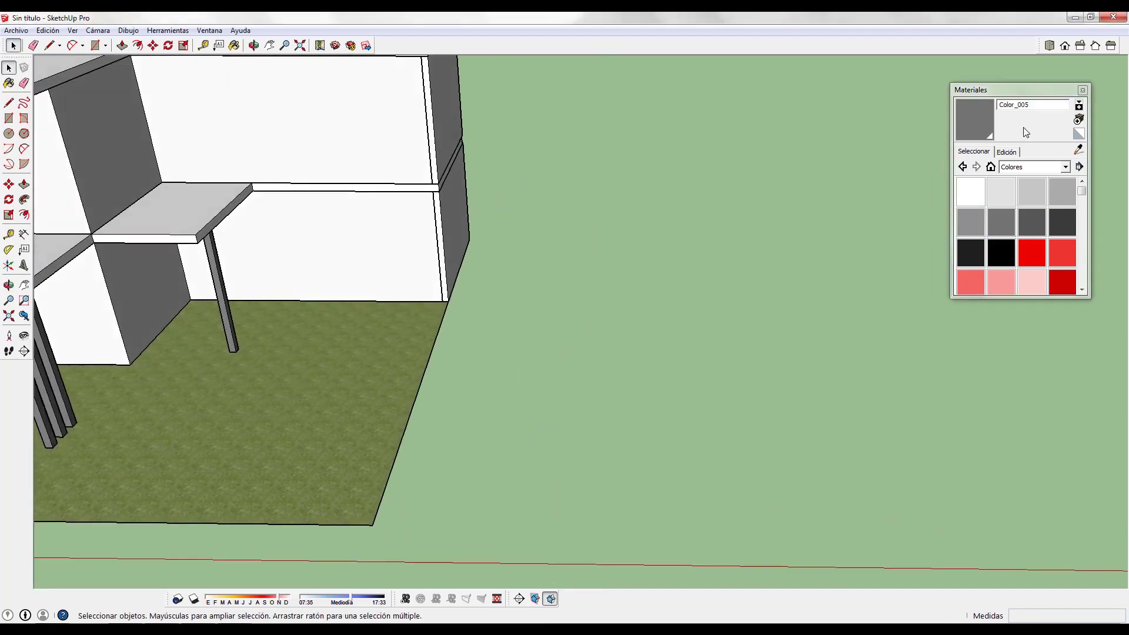
pyautogui.click(1083, 91)
# Step: Copy the house's grouped grey pillars and place the copy on the open ground beside the house
pyautogui.scroll(-5, 736, 247)
pyautogui.middleClick(694, 287)
pyautogui.scroll(-4, 659, 293)
pyautogui.scroll(3, 805, 311)
pyautogui.scroll(4, 324, 312)
pyautogui.moveTo(252, 284); pyautogui.dragTo(240, 120, button='middle')
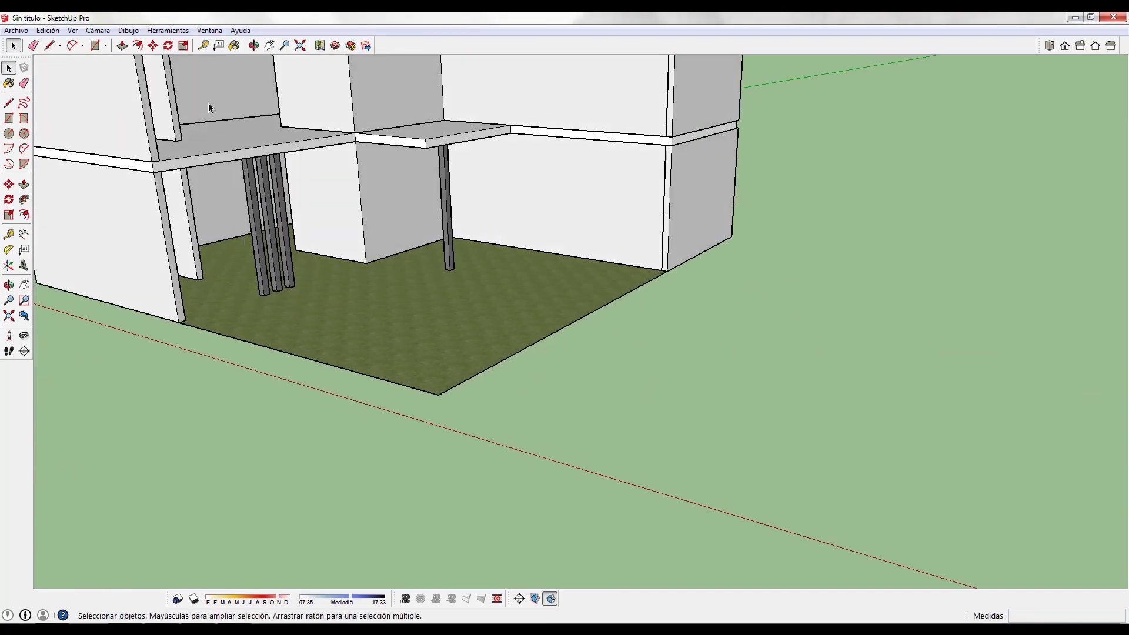
pyautogui.click(278, 258)
pyautogui.press('m')
pyautogui.click(299, 317)
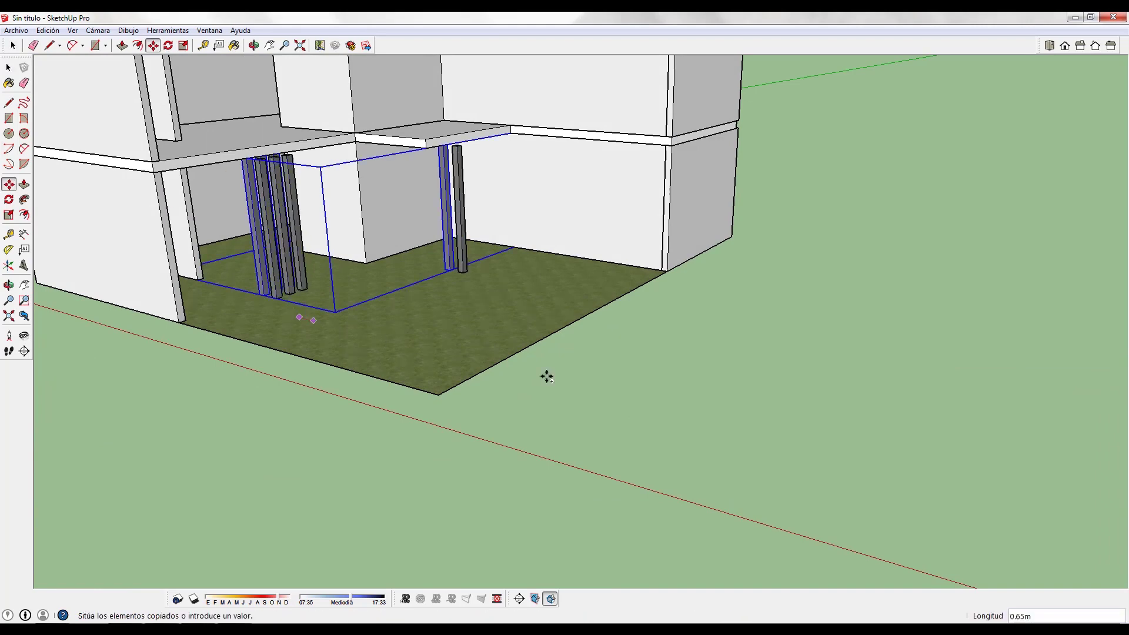
pyautogui.moveTo(869, 416); pyautogui.dragTo(741, 453, button='middle')
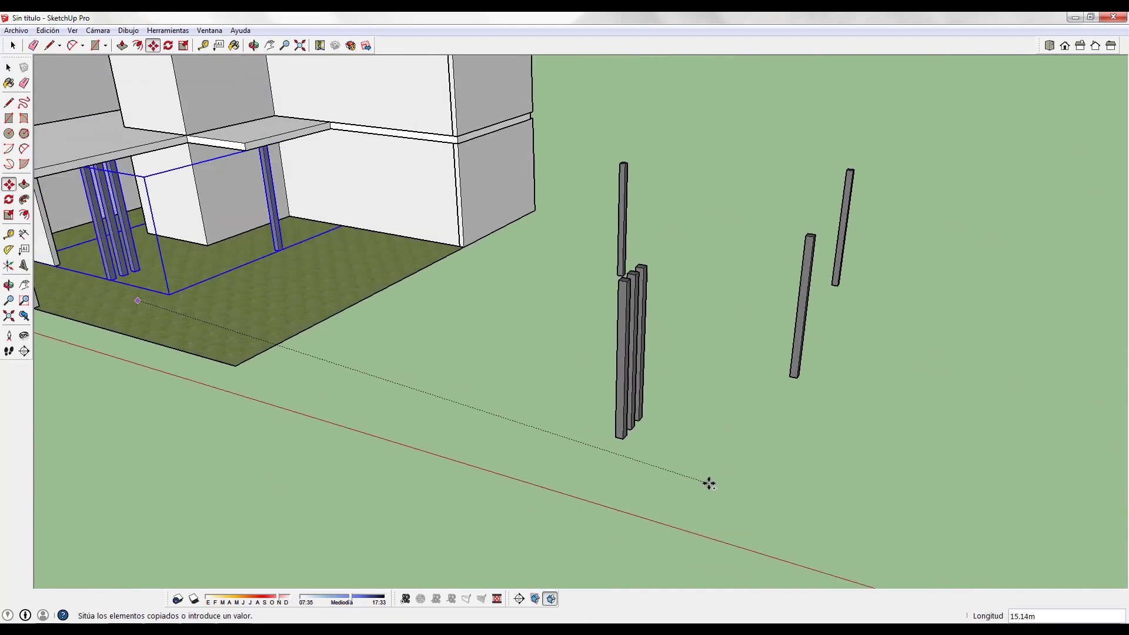
pyautogui.click(766, 466)
# Step: Explode the copied pillar group and then its individual pillar groups
pyautogui.moveTo(767, 464); pyautogui.dragTo(641, 351, button='middle')
pyautogui.press('space')
pyautogui.rightClick(660, 344)
pyautogui.click(688, 418)
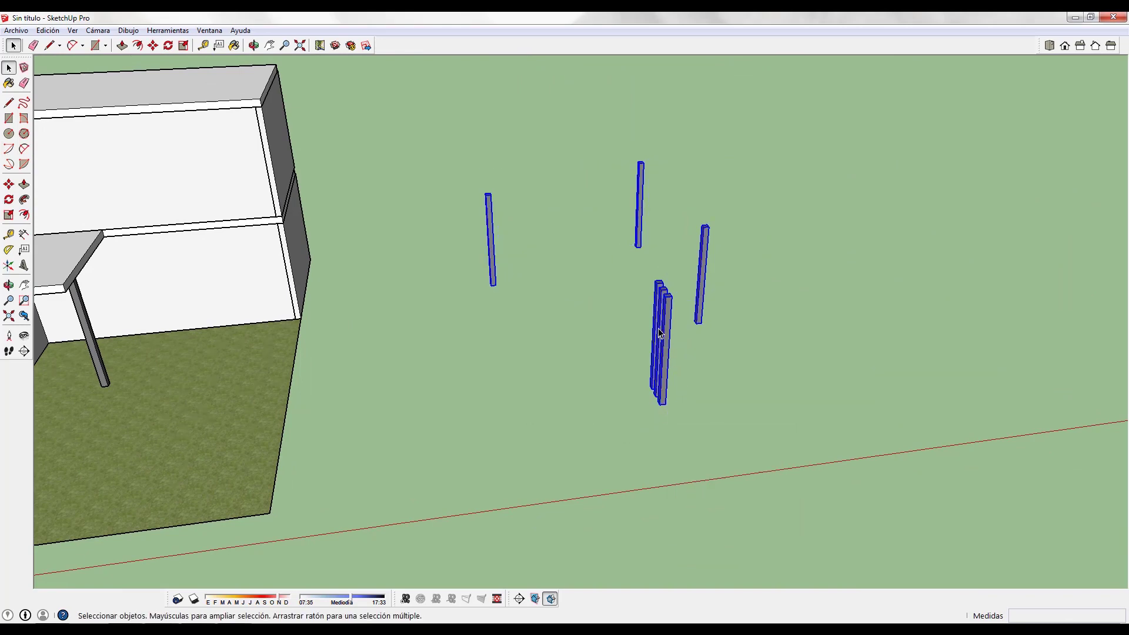
pyautogui.rightClick(661, 330)
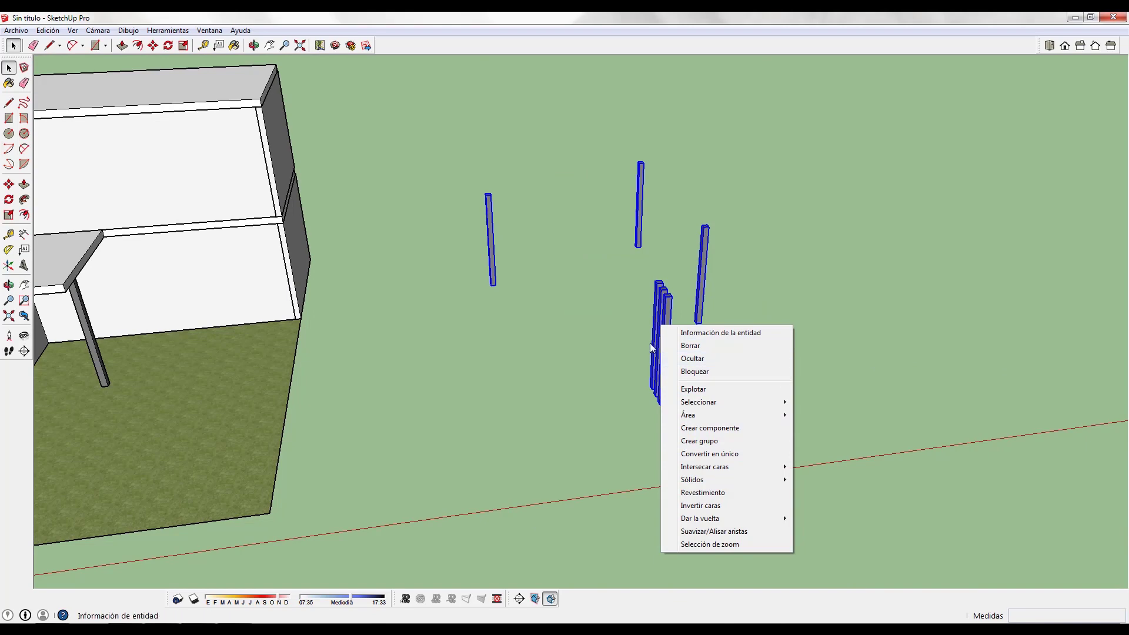
pyautogui.click(636, 365)
pyautogui.moveTo(457, 134); pyautogui.dragTo(456, 133)
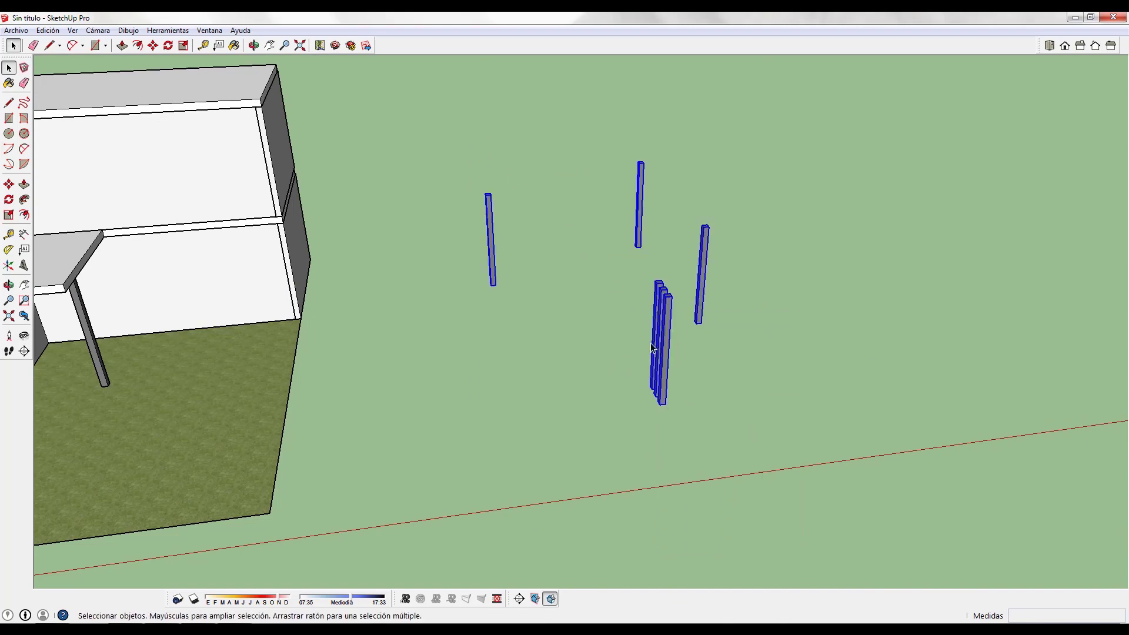
pyautogui.rightClick(671, 352)
pyautogui.click(701, 414)
# Step: Delete the isolated pillars of the copy, keeping only the row of three adjacent ones
pyautogui.moveTo(517, 377); pyautogui.dragTo(824, 397, button='middle')
pyautogui.moveTo(824, 397); pyautogui.dragTo(690, 106)
pyautogui.moveTo(691, 108); pyautogui.dragTo(504, 207, button='middle')
pyautogui.moveTo(700, 282); pyautogui.dragTo(578, 125)
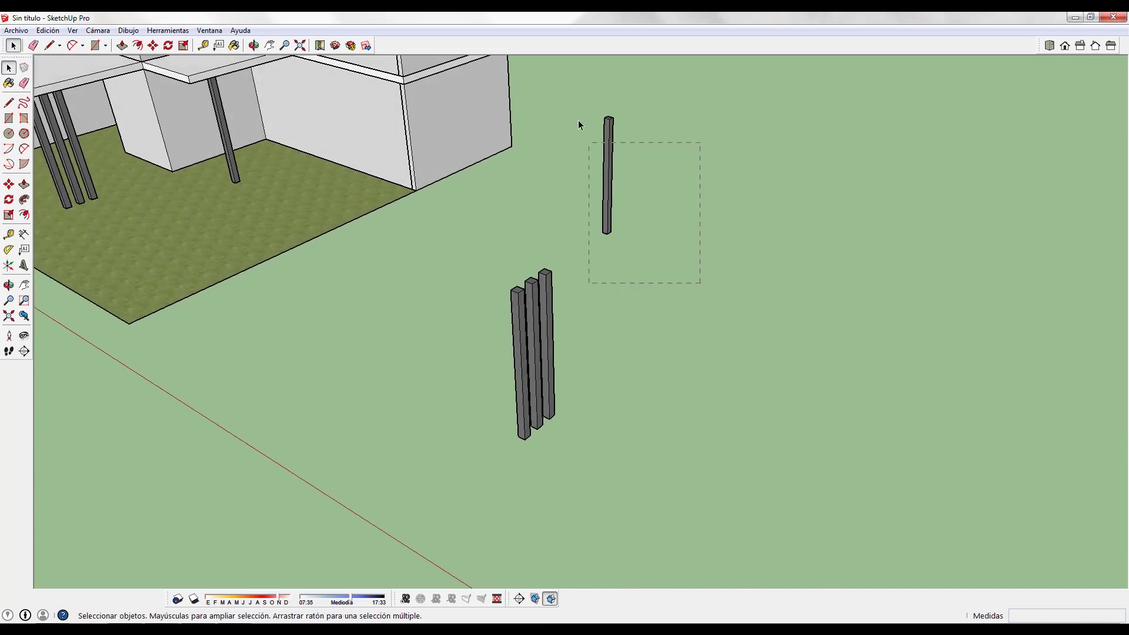
# Step: Select all geometry of the leftmost pillar in the row and create a component named "COLUMNA CONCRE" from it
pyautogui.moveTo(566, 309); pyautogui.dragTo(687, 256, button='middle')
pyautogui.scroll(-1, 687, 257)
pyautogui.moveTo(632, 321); pyautogui.dragTo(597, 372, button='middle')
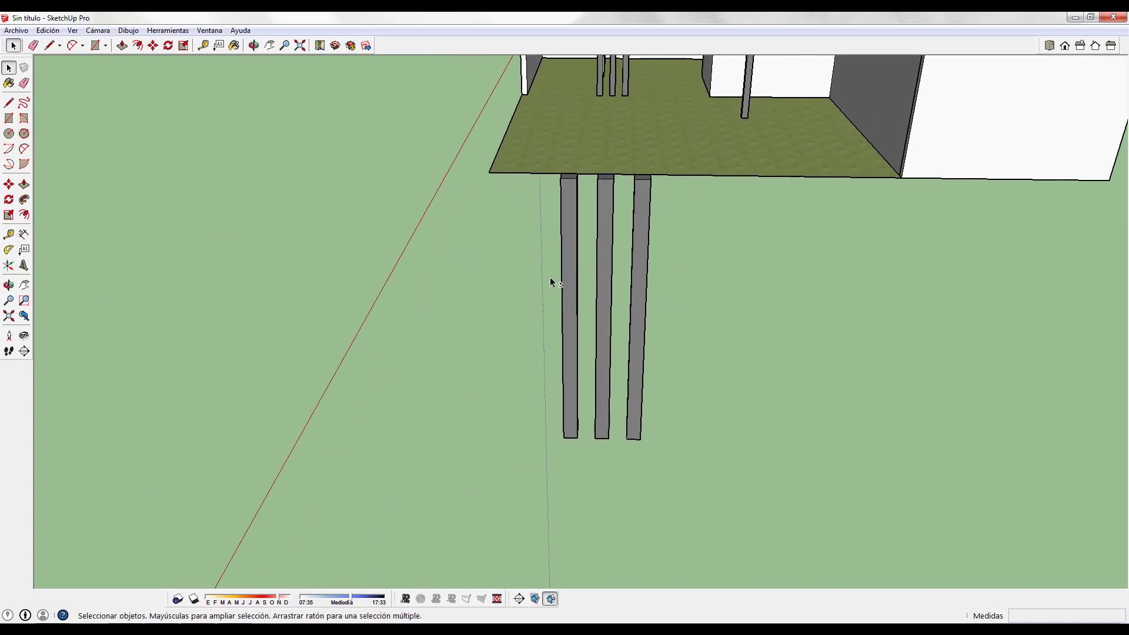
pyautogui.scroll(-1, 551, 294)
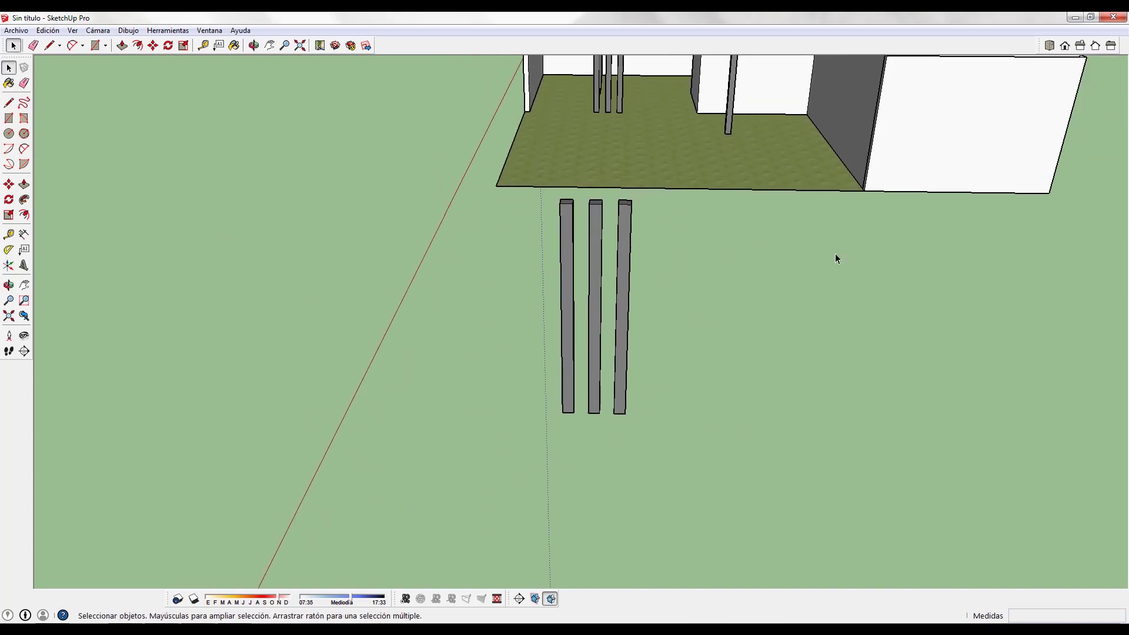
pyautogui.moveTo(528, 347); pyautogui.dragTo(586, 312, button='middle')
pyautogui.tripleClick(569, 363)
pyautogui.rightClick(571, 349)
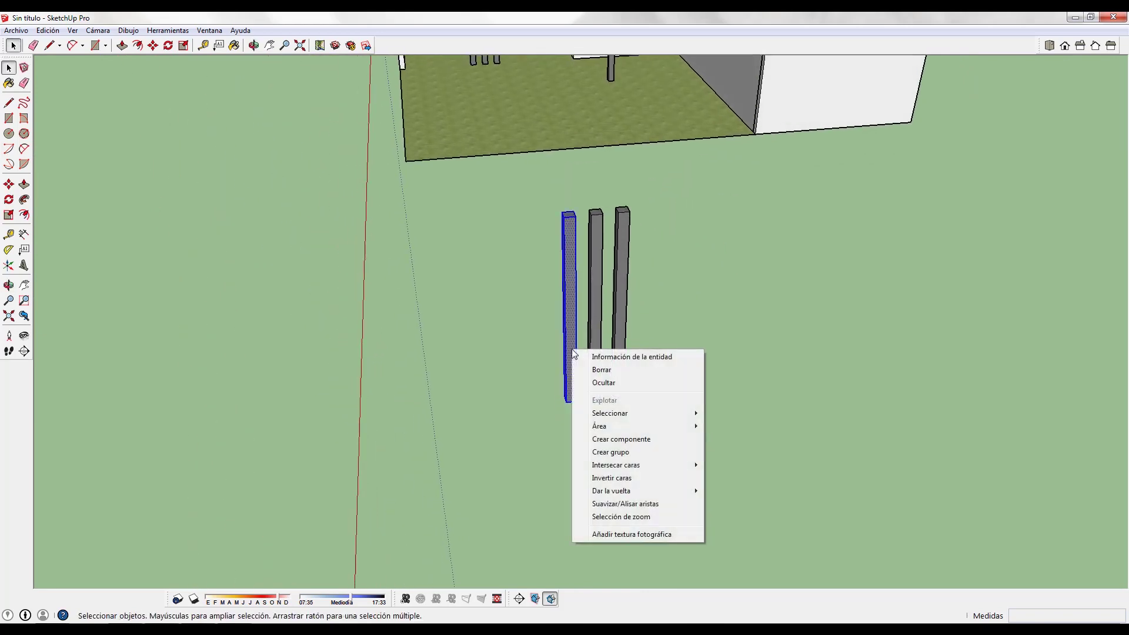
pyautogui.click(613, 444)
pyautogui.moveTo(618, 226); pyautogui.dragTo(898, 213)
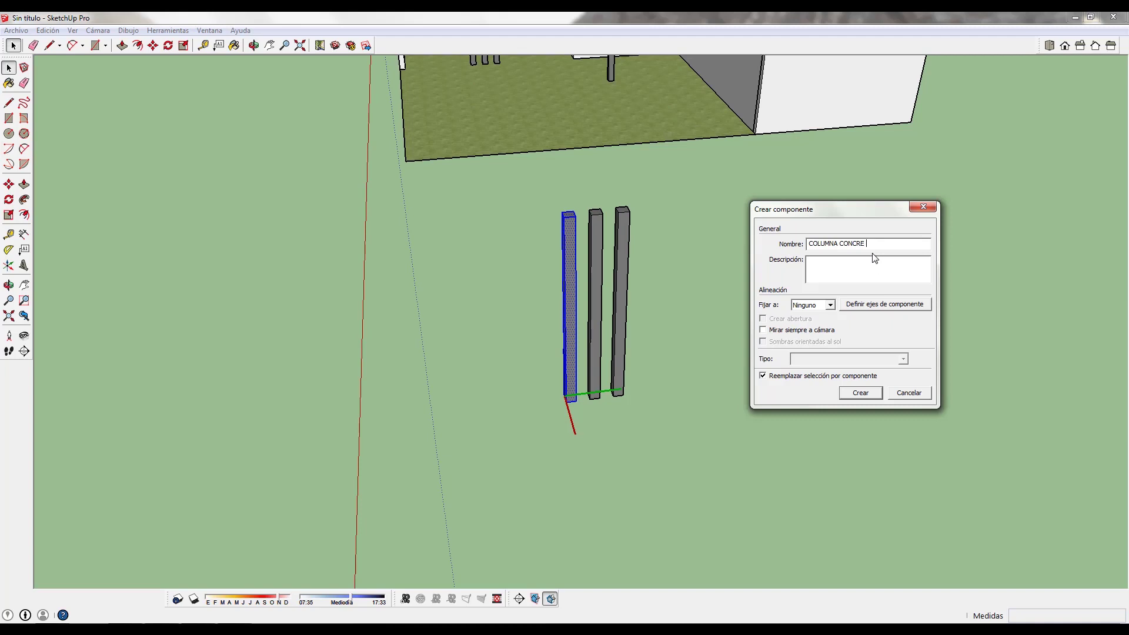
pyautogui.press('Return')
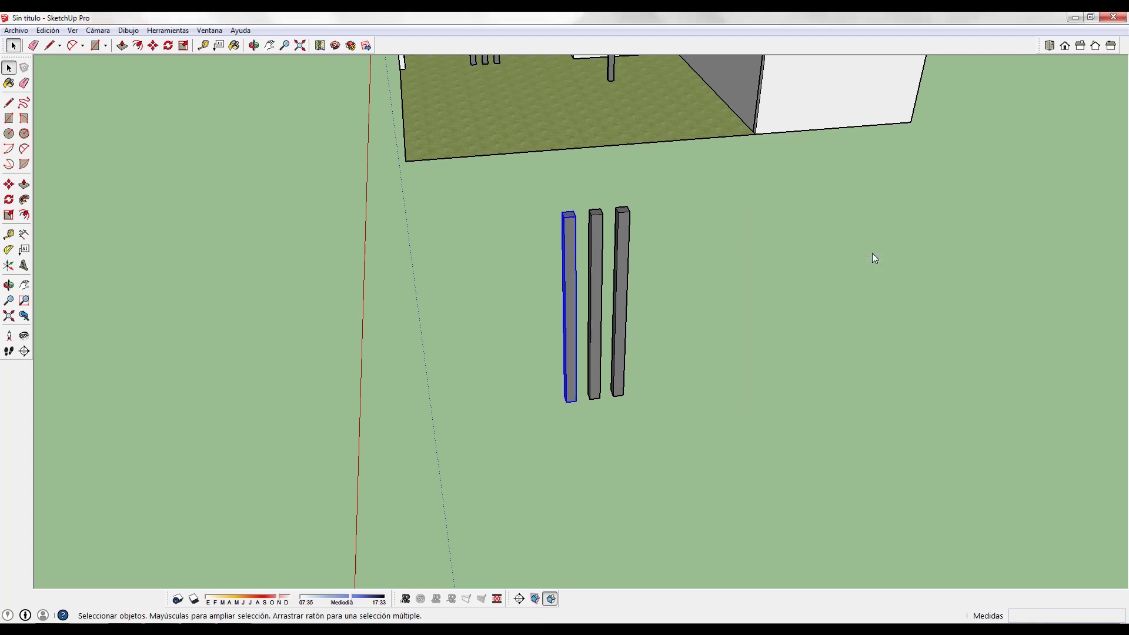
# Step: Remove the two other loose pillars and place copies of the component pillar in line with it on the open ground
pyautogui.scroll(3, 519, 206)
pyautogui.moveTo(519, 207); pyautogui.dragTo(574, 438, button='middle')
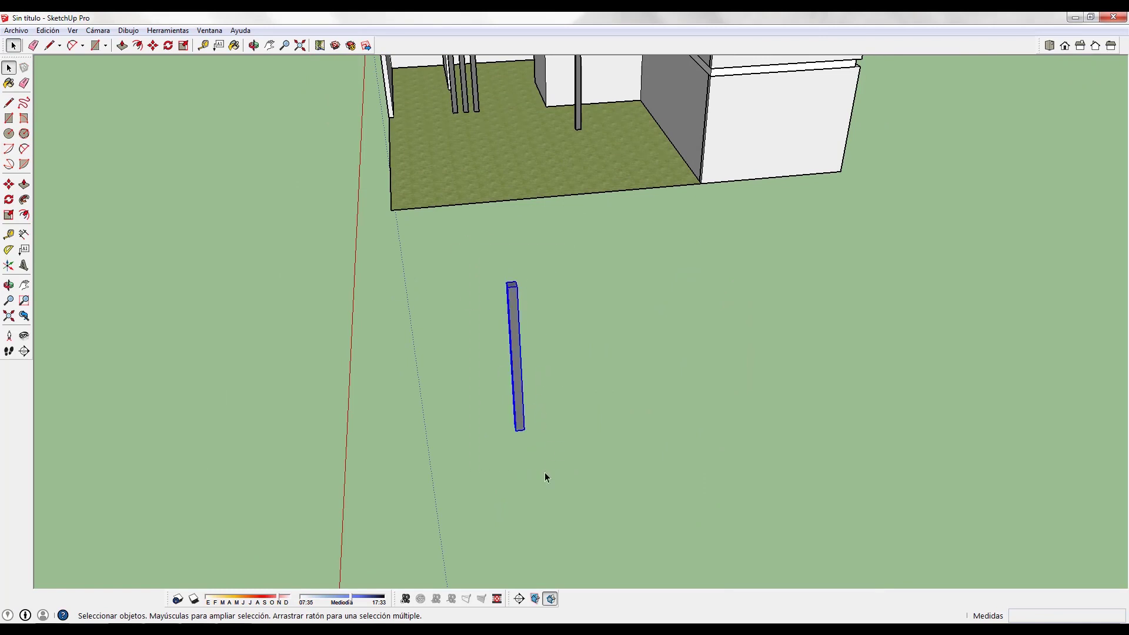
pyautogui.press('m')
pyautogui.press('ctrl')
pyautogui.click(521, 431)
pyautogui.click(686, 436)
pyautogui.press('ctrl')
pyautogui.click(828, 412)
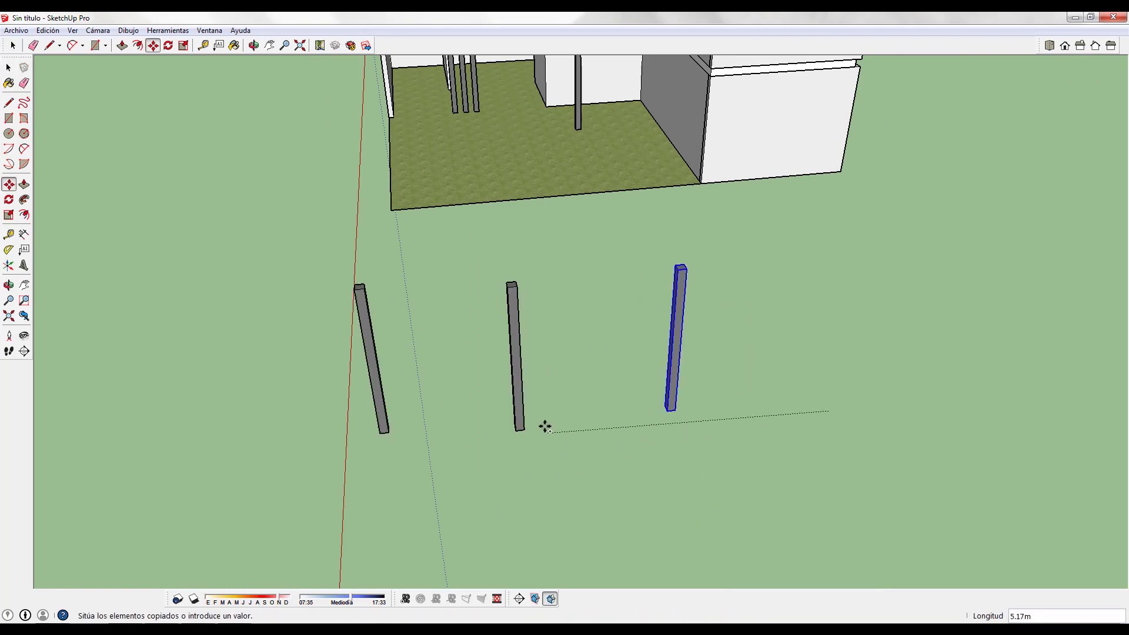
# Step: Place further copies of the component pillar at spaced positions on the open ground nearer the house
pyautogui.click(554, 340)
pyautogui.press('ctrl')
pyautogui.click(568, 477)
pyautogui.click(882, 371)
pyautogui.press('ctrl')
pyautogui.click(931, 412)
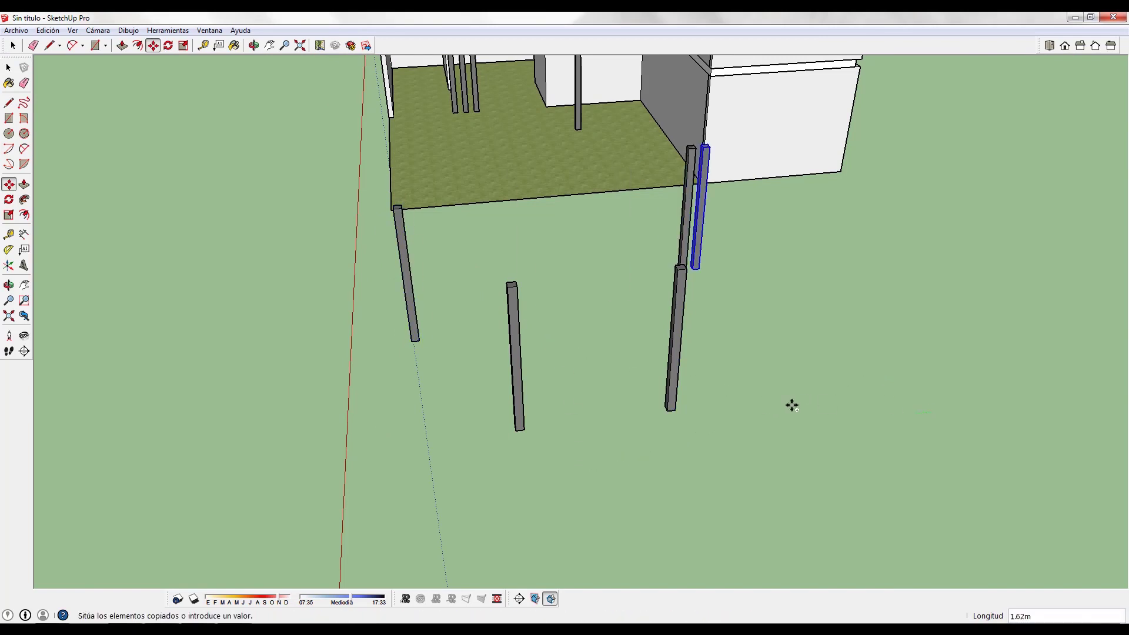
pyautogui.click(768, 398)
# Step: Select one of the component pillars and place one more copy of it apart from the others
pyautogui.scroll(-1, 699, 346)
pyautogui.keyDown('shift'); pyautogui.moveTo(695, 341); pyautogui.dragTo(679, 292, button='middle'); pyautogui.keyUp('shift')
pyautogui.press('space')
pyautogui.click(570, 332)
pyautogui.press('m')
pyautogui.press('ctrl')
pyautogui.click(689, 292)
pyautogui.click(603, 421)
# Step: Edit one component pillar, pushing its top face down about 1.09 m and pulling a side face out to form a wide slab
pyautogui.moveTo(559, 399); pyautogui.dragTo(666, 176, button='middle')
pyautogui.moveTo(703, 259); pyautogui.dragTo(670, 255, button='middle')
pyautogui.press('F4')
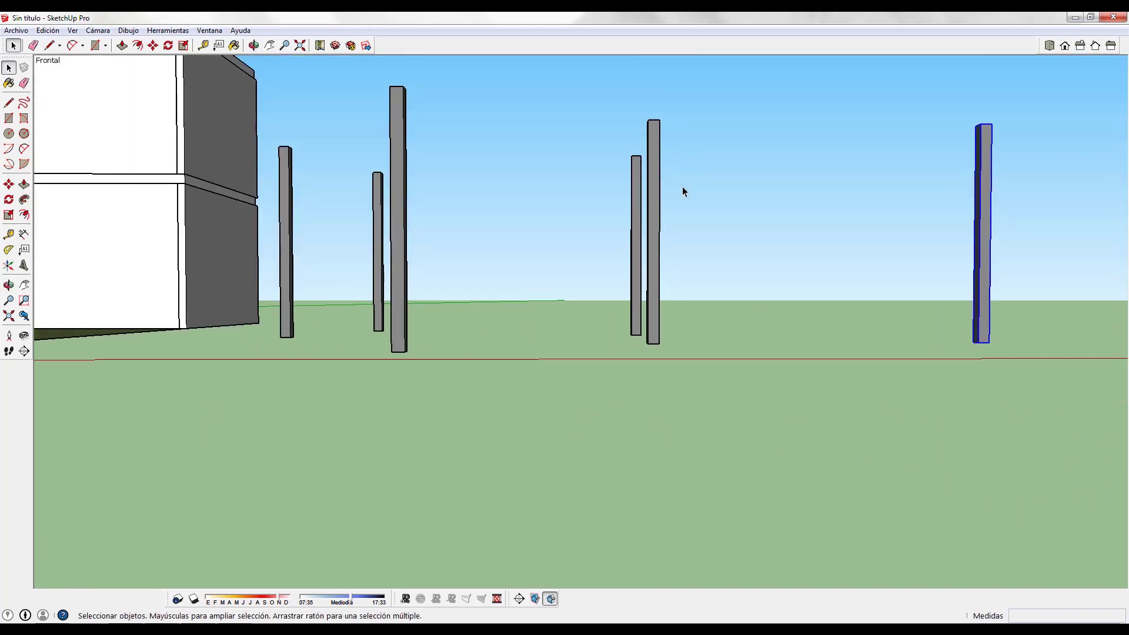
pyautogui.moveTo(664, 164); pyautogui.dragTo(605, 323, button='middle')
pyautogui.moveTo(837, 162); pyautogui.dragTo(815, 319, button='middle')
pyautogui.scroll(5, 629, 270)
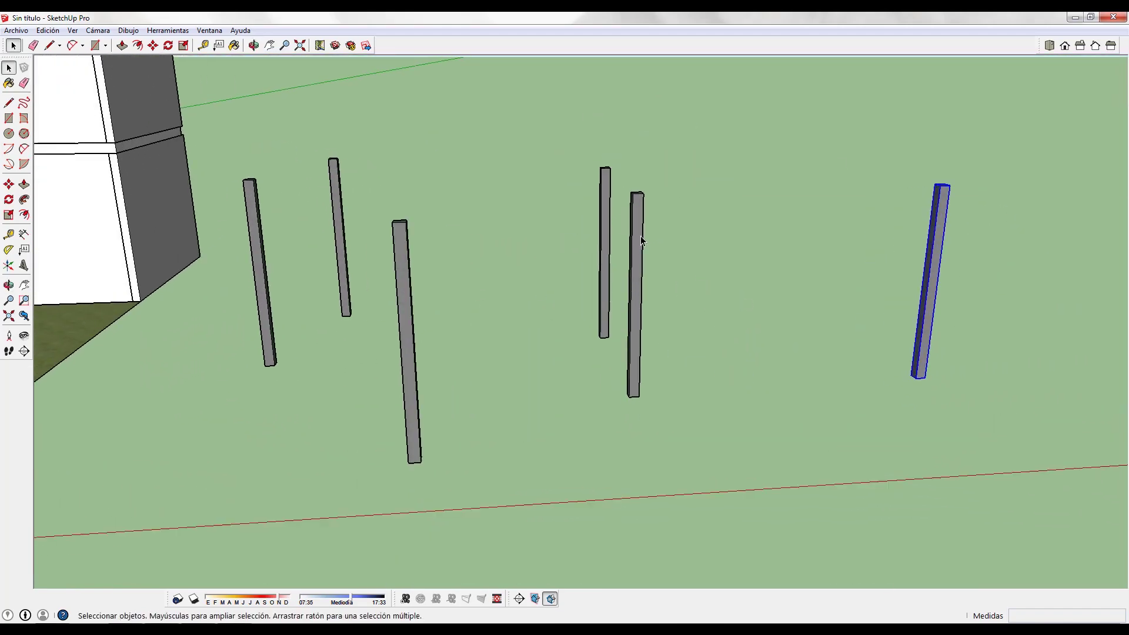
pyautogui.doubleClick(641, 235)
pyautogui.press('p')
pyautogui.click(636, 197)
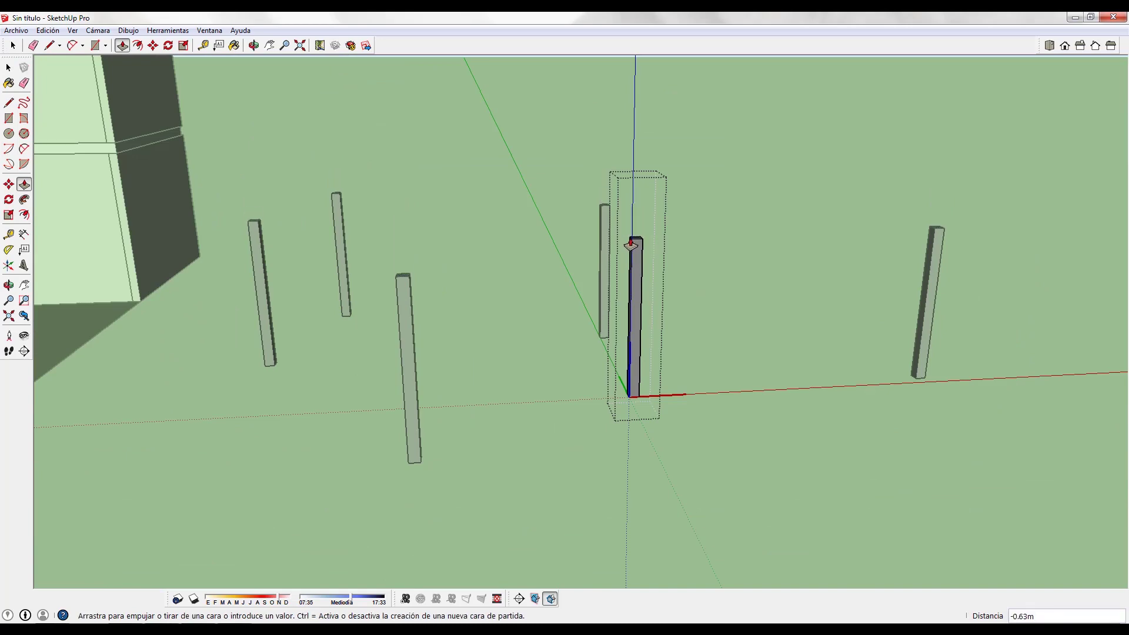
pyautogui.moveTo(645, 307); pyautogui.dragTo(547, 333, button='middle')
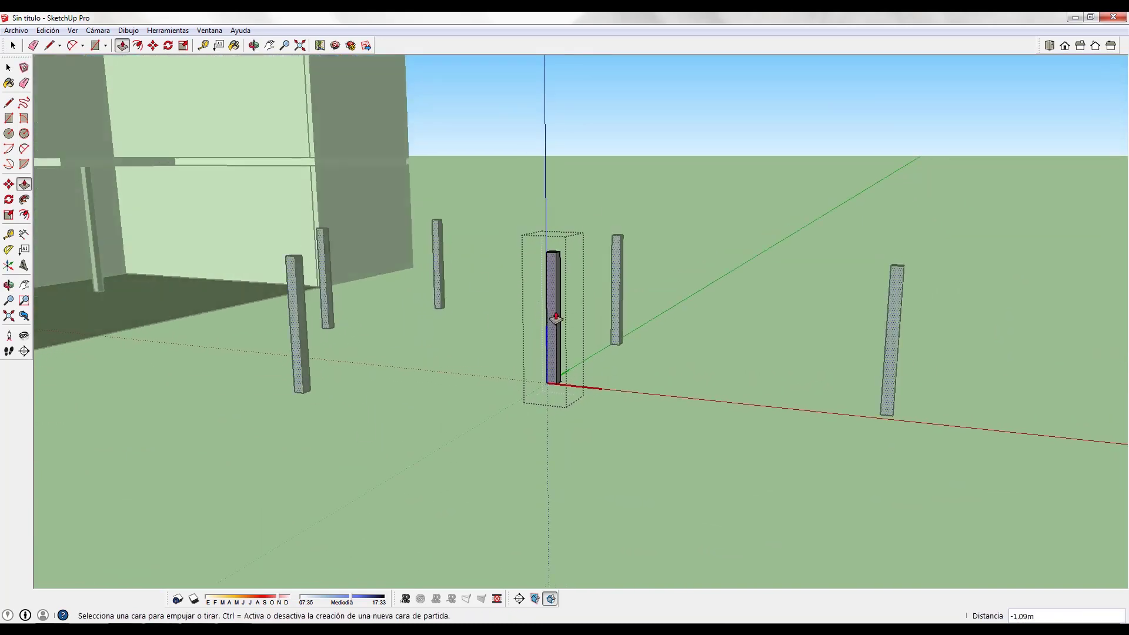
pyautogui.click(707, 354)
pyautogui.moveTo(623, 373); pyautogui.dragTo(880, 441, button='middle')
# Step: Try to pull the component slab's opposite narrow side face out by about 1.43 m
pyautogui.click(656, 302)
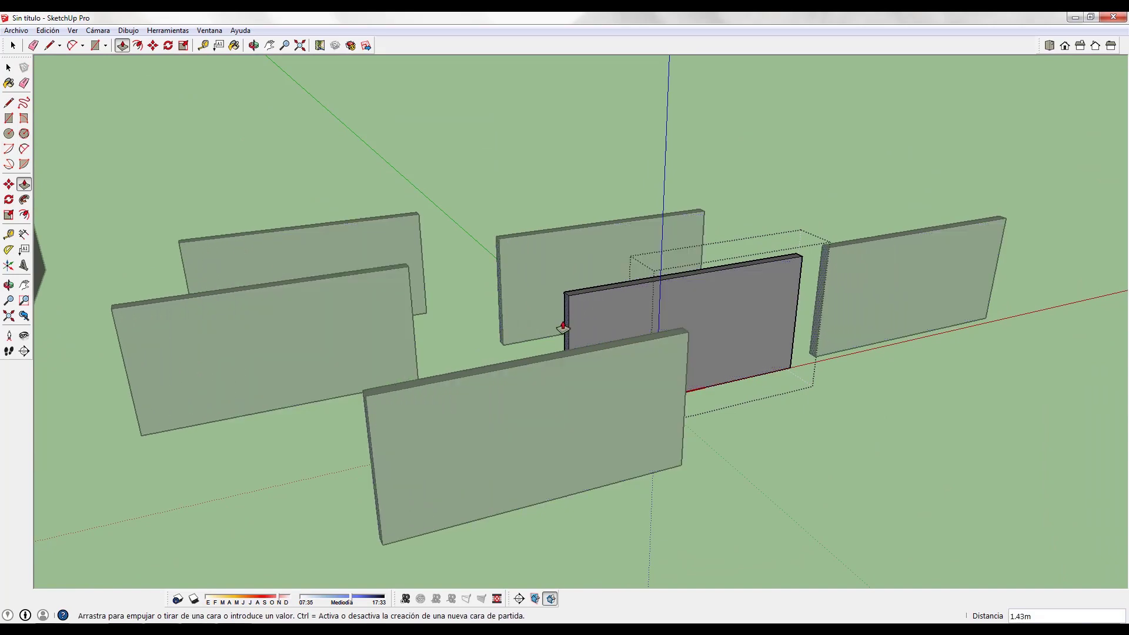
pyautogui.click(561, 322)
pyautogui.scroll(-2, 629, 288)
pyautogui.press('space')
pyautogui.moveTo(799, 352); pyautogui.dragTo(415, 262, button='middle')
pyautogui.scroll(-3, 604, 287)
pyautogui.hotkey('ctrl', 'z')
# Step: Edit the front pillar group in the house's row of three and push its top face down to shorten it
pyautogui.scroll(5, 248, 252)
pyautogui.click(255, 266)
pyautogui.scroll(2, 254, 253)
pyautogui.press('p')
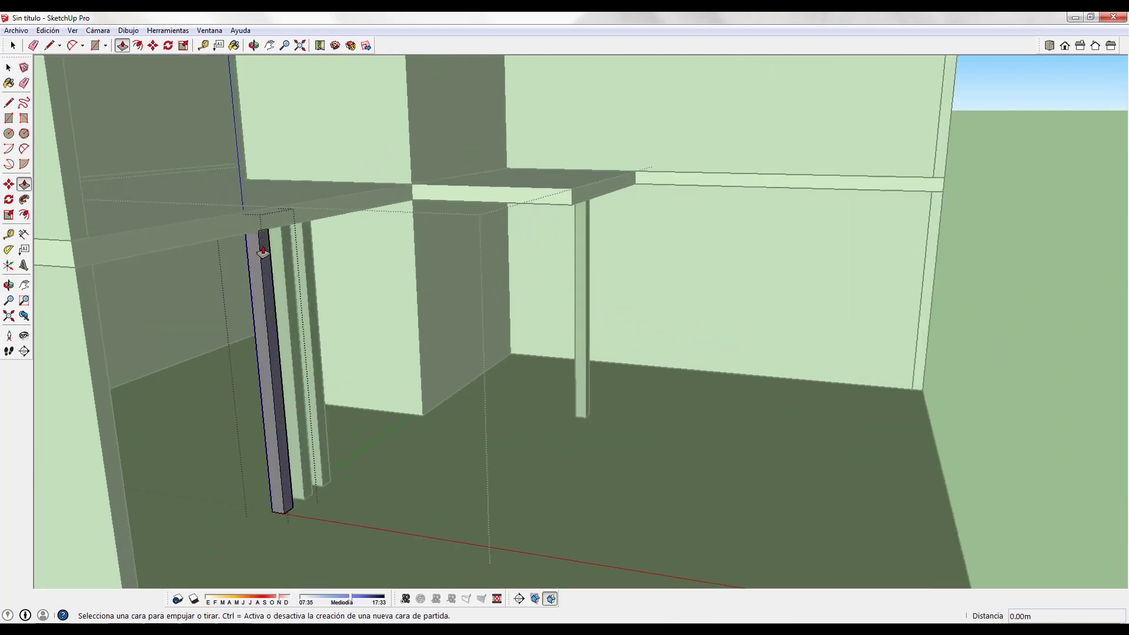
pyautogui.moveTo(259, 262); pyautogui.dragTo(272, 330, button='middle')
pyautogui.scroll(3, 254, 341)
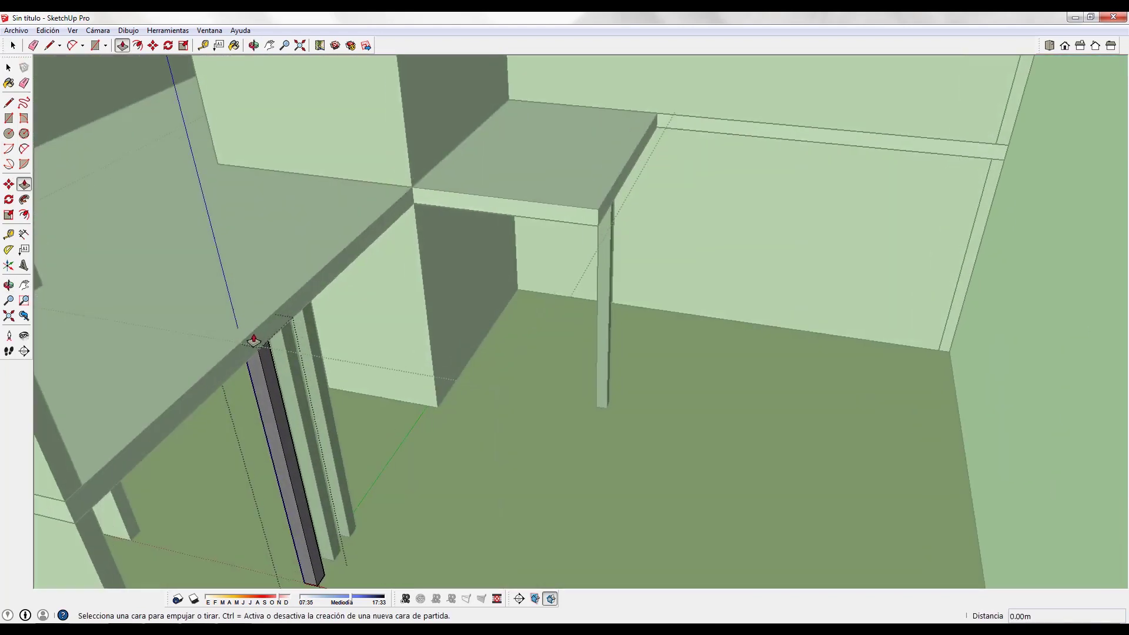
pyautogui.click(250, 349)
pyautogui.click(279, 419)
pyautogui.moveTo(282, 418); pyautogui.dragTo(348, 377, button='middle')
pyautogui.press('space')
pyautogui.scroll(-5, 397, 313)
pyautogui.click(398, 312)
# Step: Select four of the slab-shaped component copies beside the house to compare them with the shortened house pillar
pyautogui.scroll(-3, 526, 326)
pyautogui.keyDown('shift'); pyautogui.moveTo(798, 328); pyautogui.dragTo(583, 344, button='middle'); pyautogui.keyUp('shift')
pyautogui.scroll(2, 839, 347)
pyautogui.moveTo(682, 361); pyautogui.dragTo(946, 456, button='middle')
pyautogui.moveTo(509, 265); pyautogui.dragTo(509, 265)
pyautogui.moveTo(726, 282); pyautogui.dragTo(590, 381, button='middle')
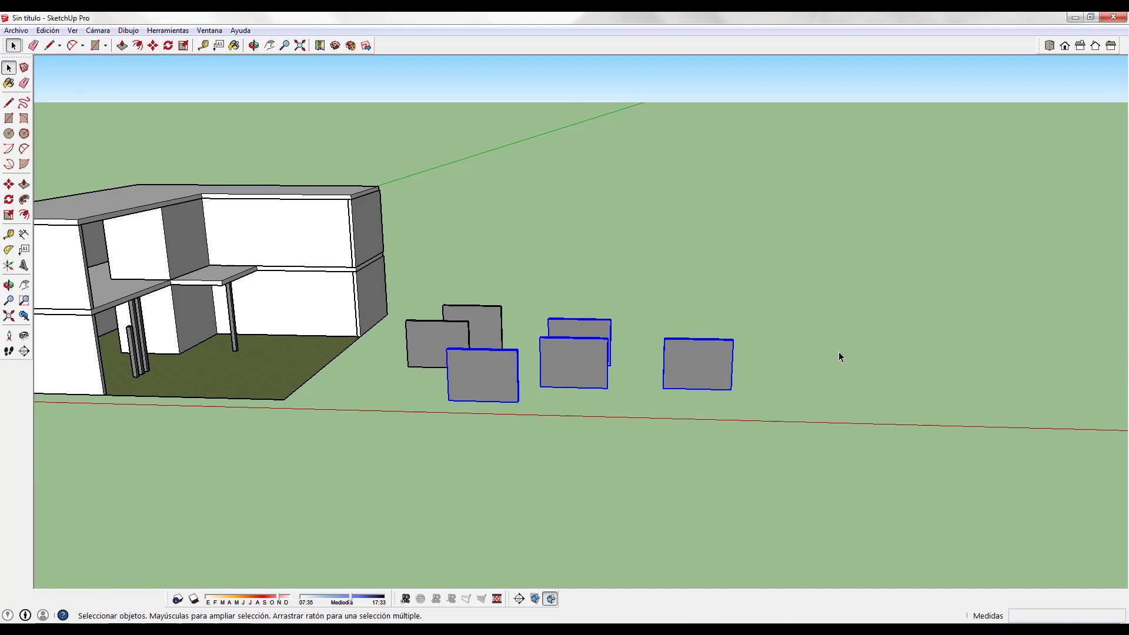
pyautogui.scroll(1, 593, 403)
pyautogui.scroll(2, 663, 212)
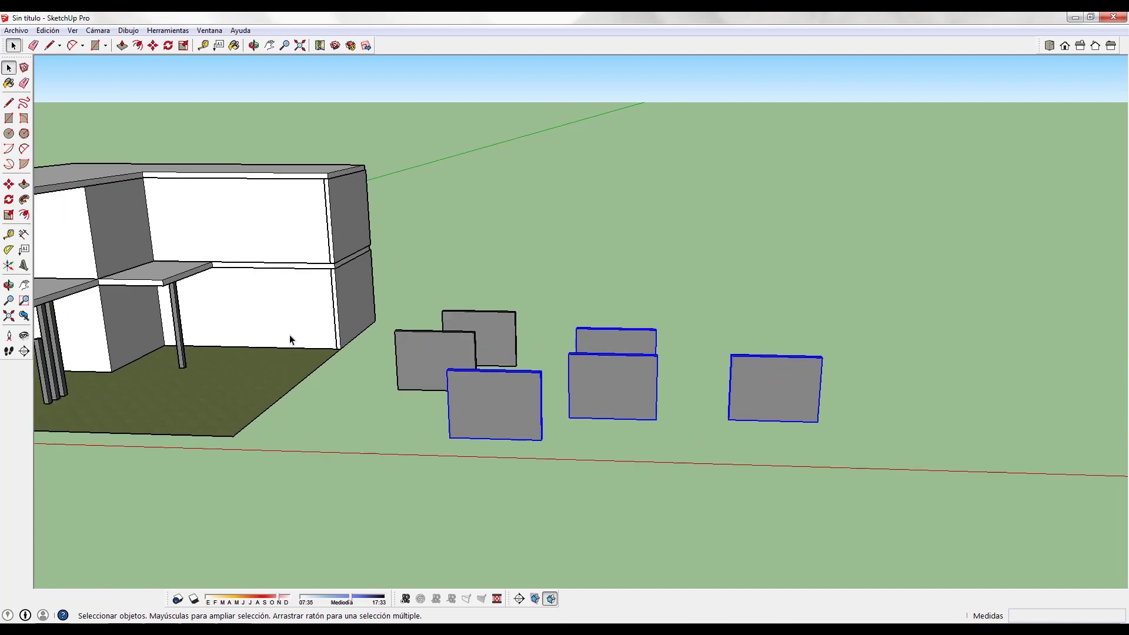
# Step: Examine the component slabs and the house's separately grouped pillars from several angles
pyautogui.moveTo(432, 439); pyautogui.dragTo(755, 358, button='middle')
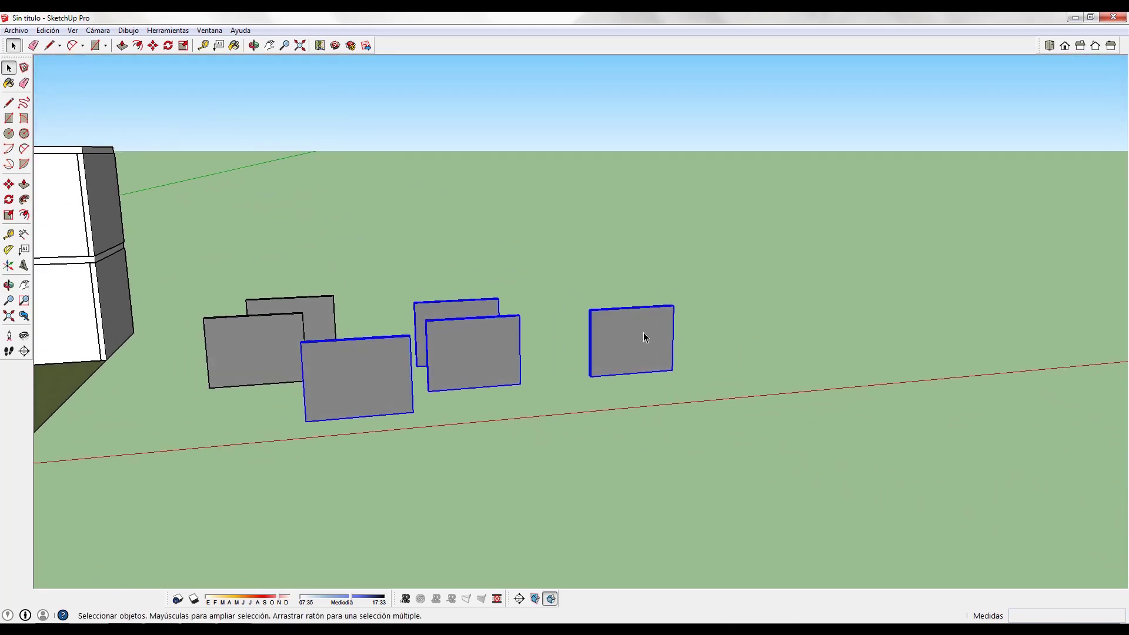
pyautogui.moveTo(683, 335); pyautogui.dragTo(728, 396, button='middle')
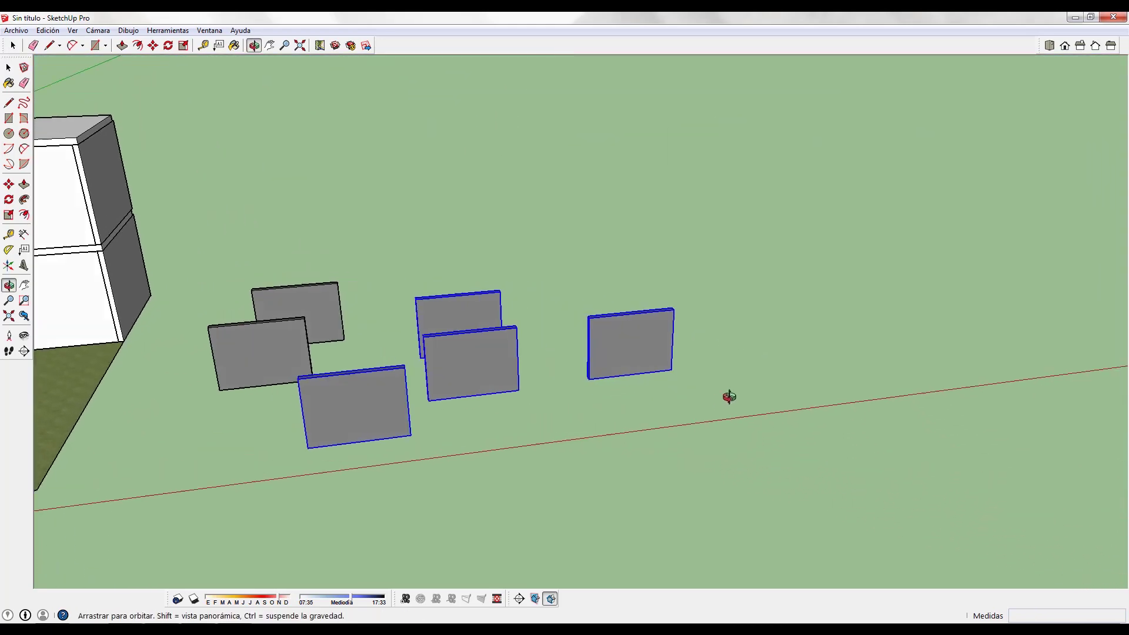
pyautogui.scroll(-1, 728, 395)
pyautogui.moveTo(534, 370); pyautogui.dragTo(715, 246, button='middle')
pyautogui.moveTo(499, 315); pyautogui.dragTo(455, 404, button='middle')
pyautogui.moveTo(778, 397); pyautogui.dragTo(576, 378, button='middle')
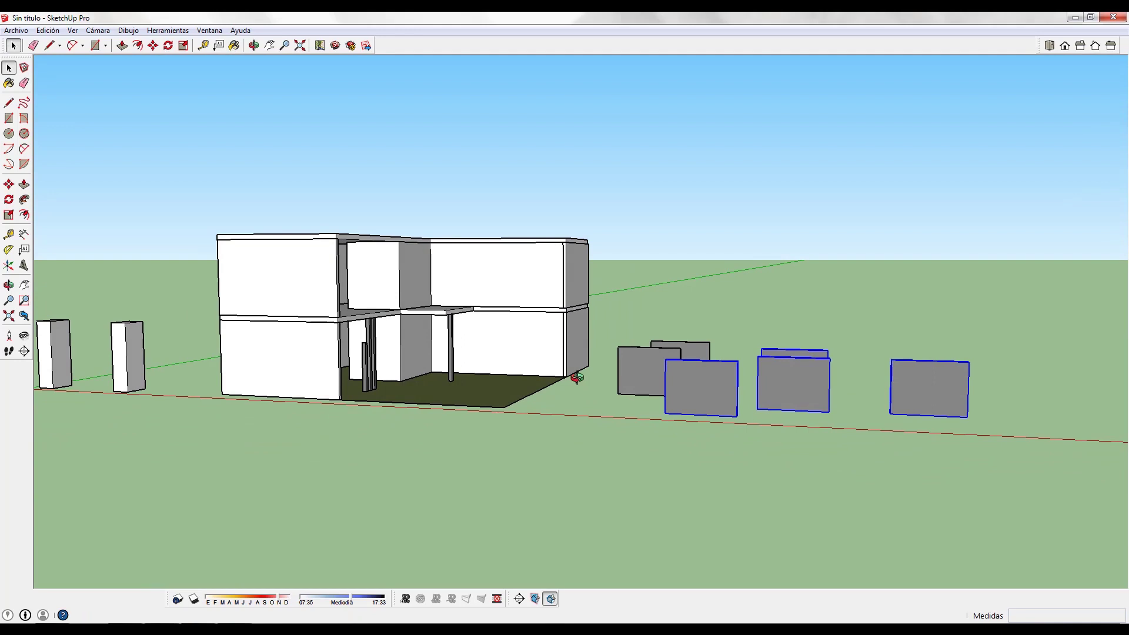
pyautogui.scroll(-1, 666, 272)
pyautogui.moveTo(560, 295); pyautogui.dragTo(469, 293, button='middle')
pyautogui.moveTo(607, 308); pyautogui.dragTo(442, 390, button='middle')
pyautogui.scroll(2, 680, 321)
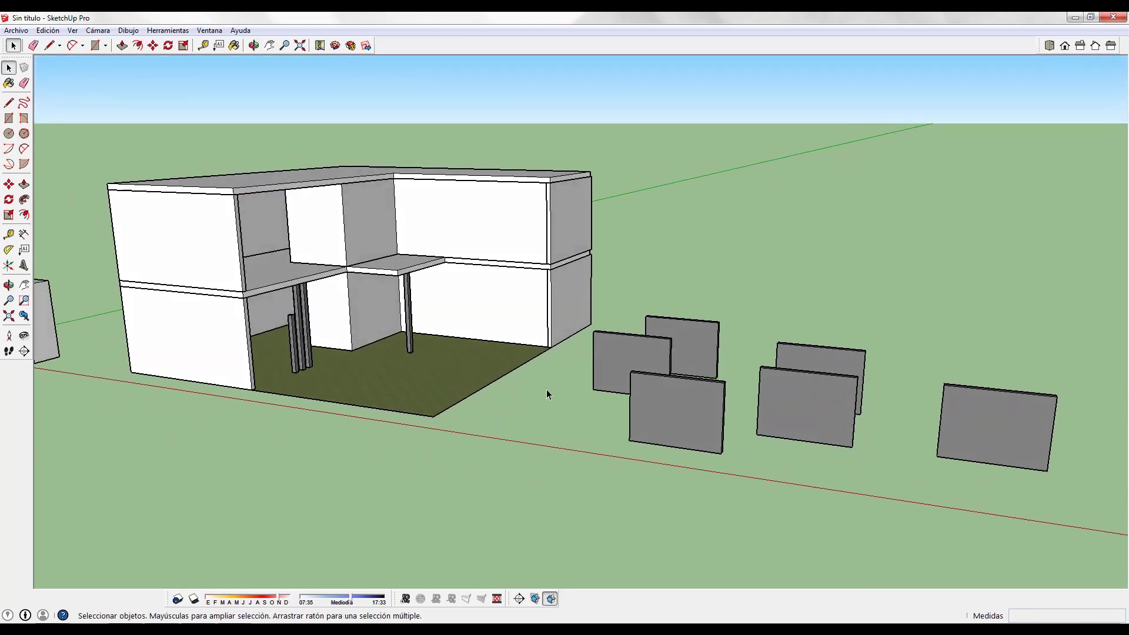